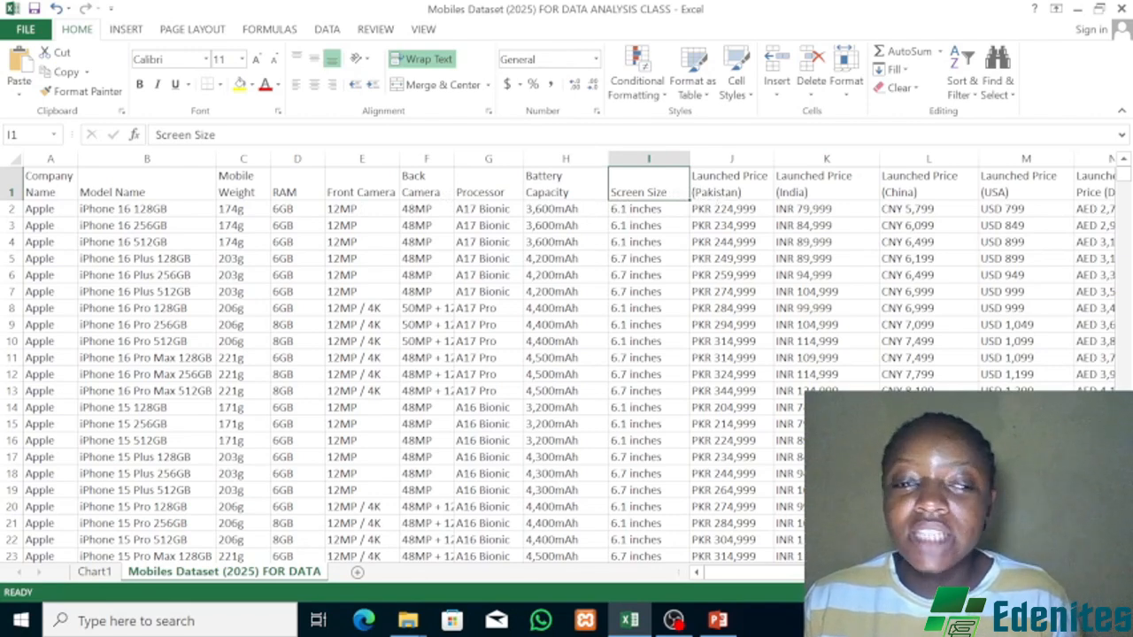
Examine the mobiles dataset, from its column headers through the Apple, Samsung, OnePlus, Vivo and Oppo rows.
{"action": "scroll", "coordinate": [570, 366], "scroll_direction": "right", "scroll_amount": 2}
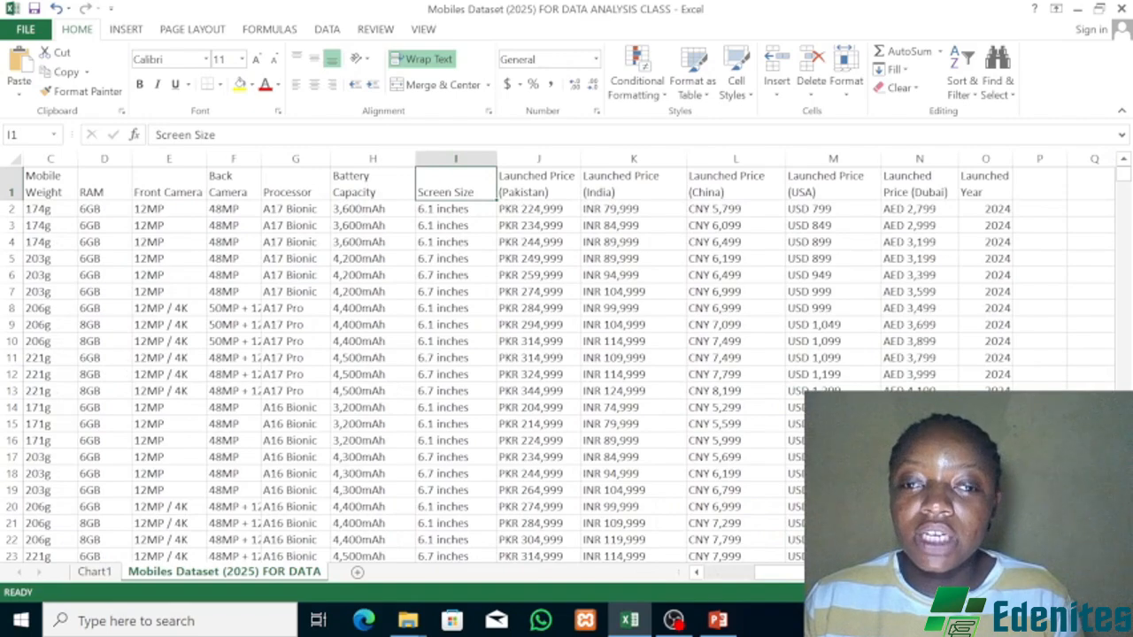
{"action": "left_click", "coordinate": [695, 574]}
{"action": "left_click", "coordinate": [695, 574]}
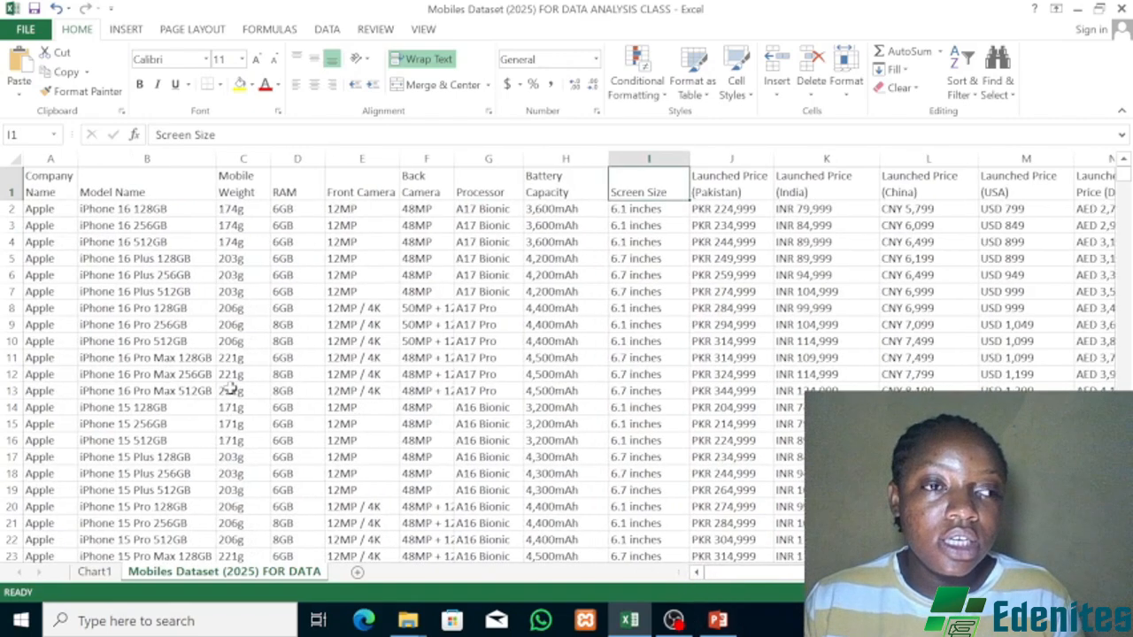
{"action": "scroll", "coordinate": [44, 328], "scroll_direction": "down", "scroll_amount": 20}
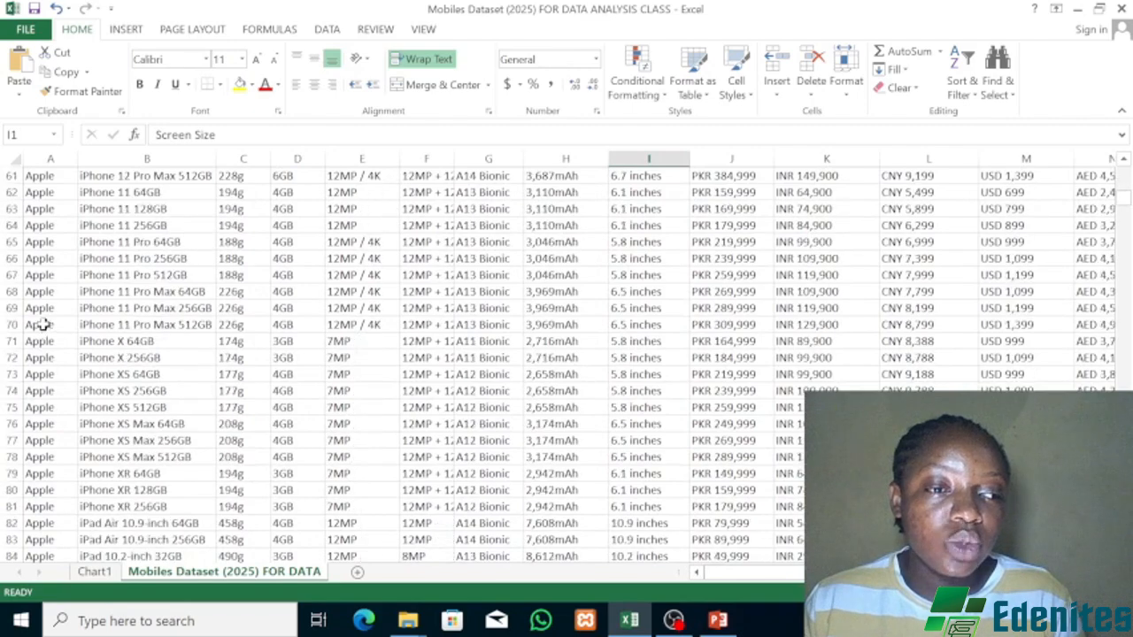
{"action": "scroll", "coordinate": [44, 325], "scroll_direction": "down", "scroll_amount": 20}
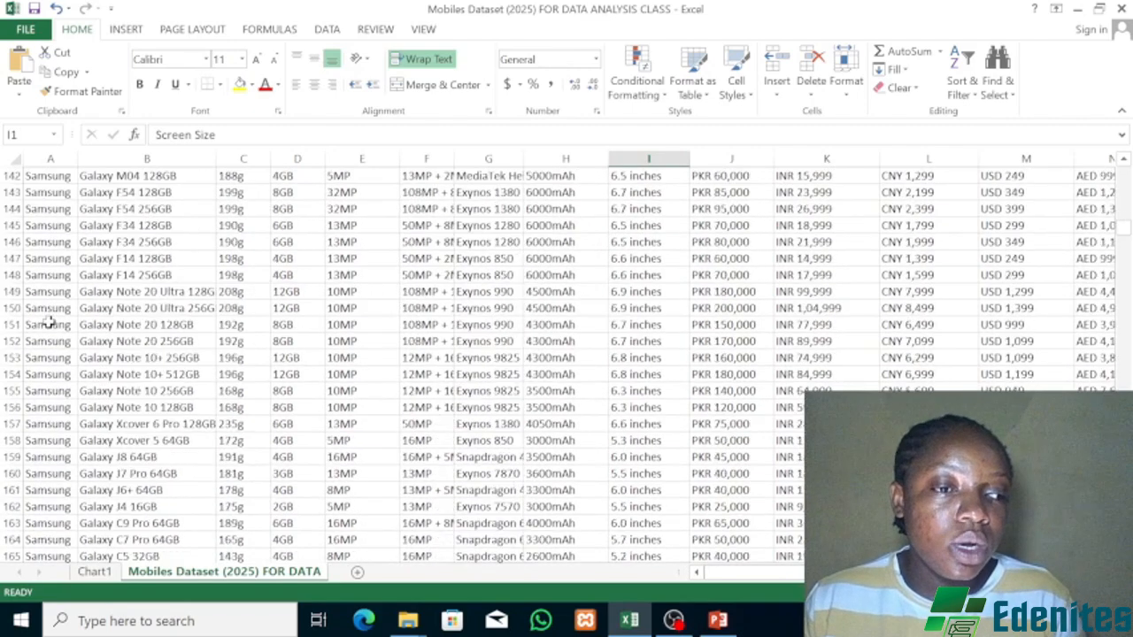
{"action": "scroll", "coordinate": [51, 324], "scroll_direction": "down", "scroll_amount": 19}
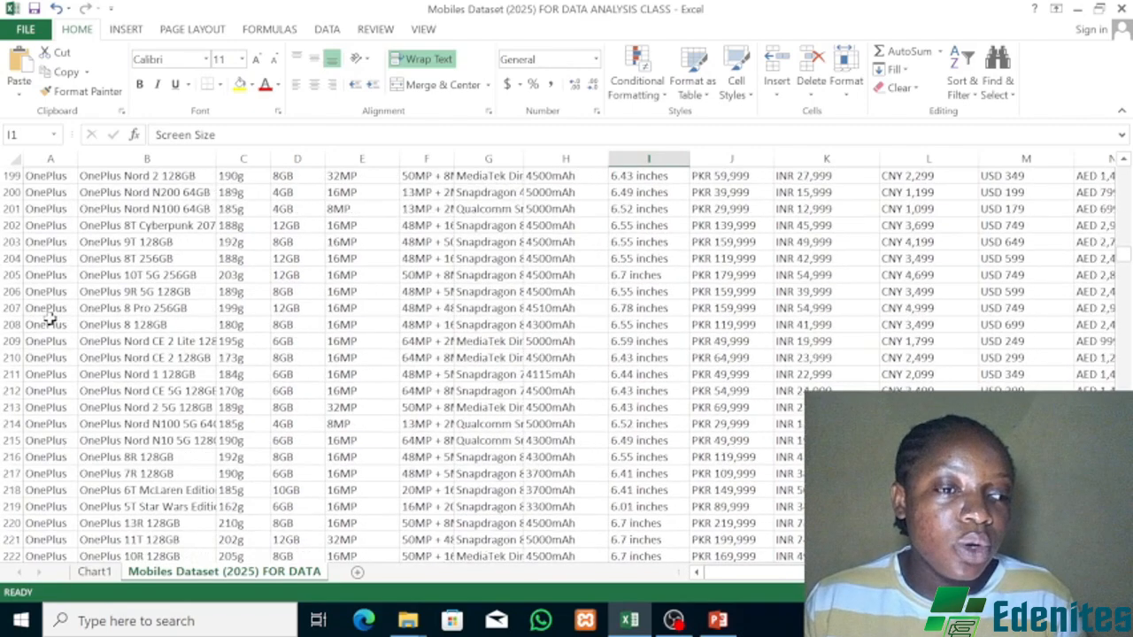
{"action": "scroll", "coordinate": [50, 324], "scroll_direction": "down", "scroll_amount": 17}
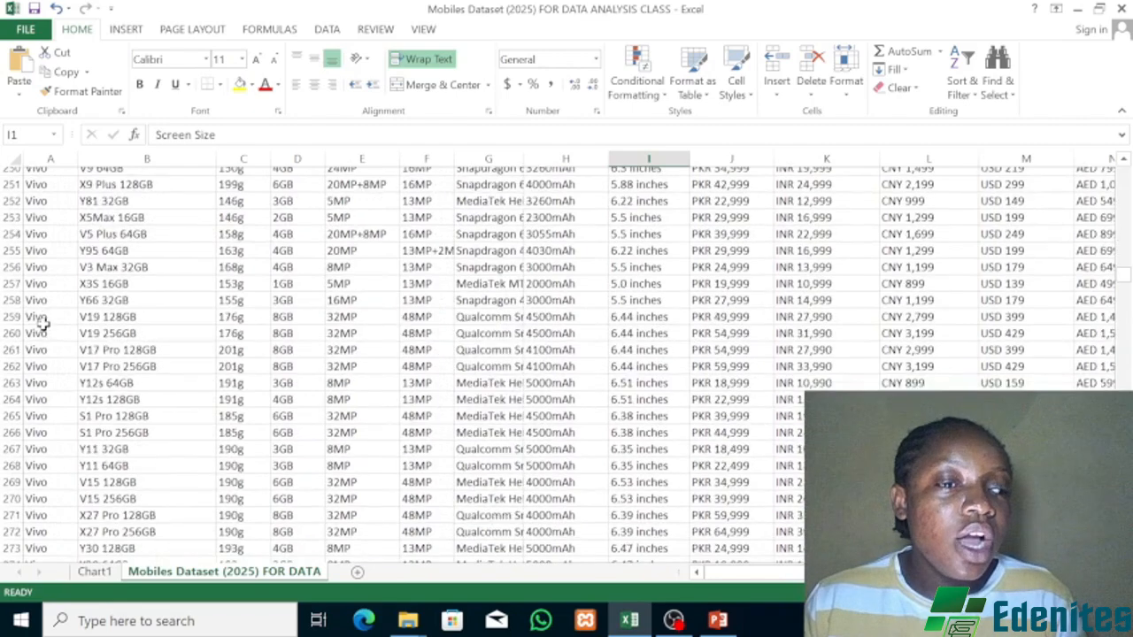
{"action": "scroll", "coordinate": [42, 325], "scroll_direction": "down", "scroll_amount": 20}
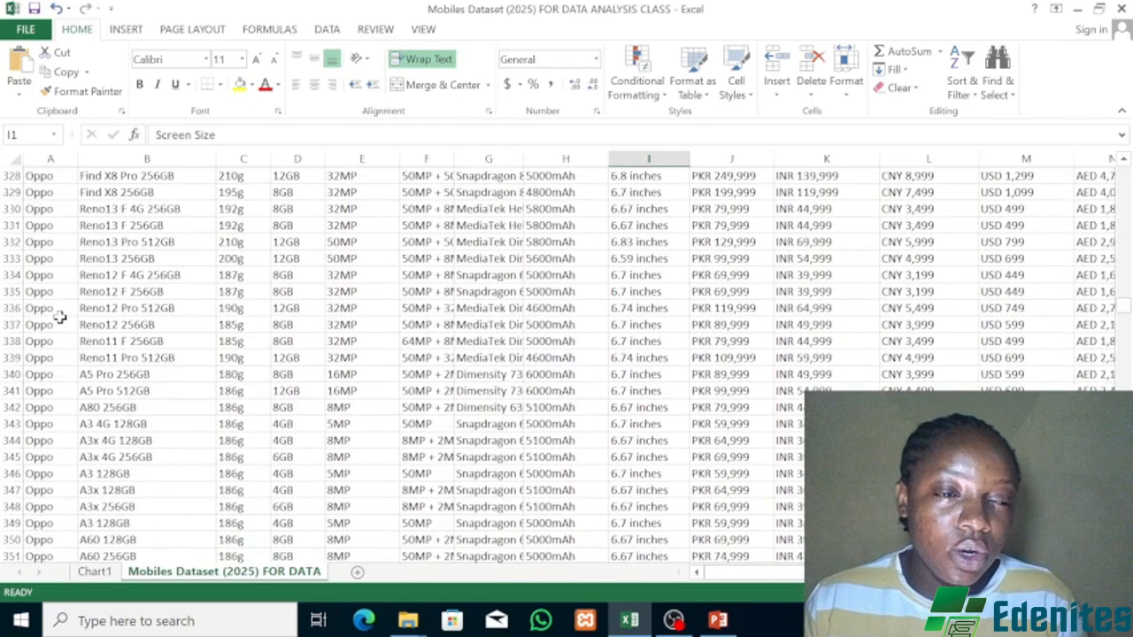
{"action": "scroll", "coordinate": [59, 316], "scroll_direction": "down", "scroll_amount": 19}
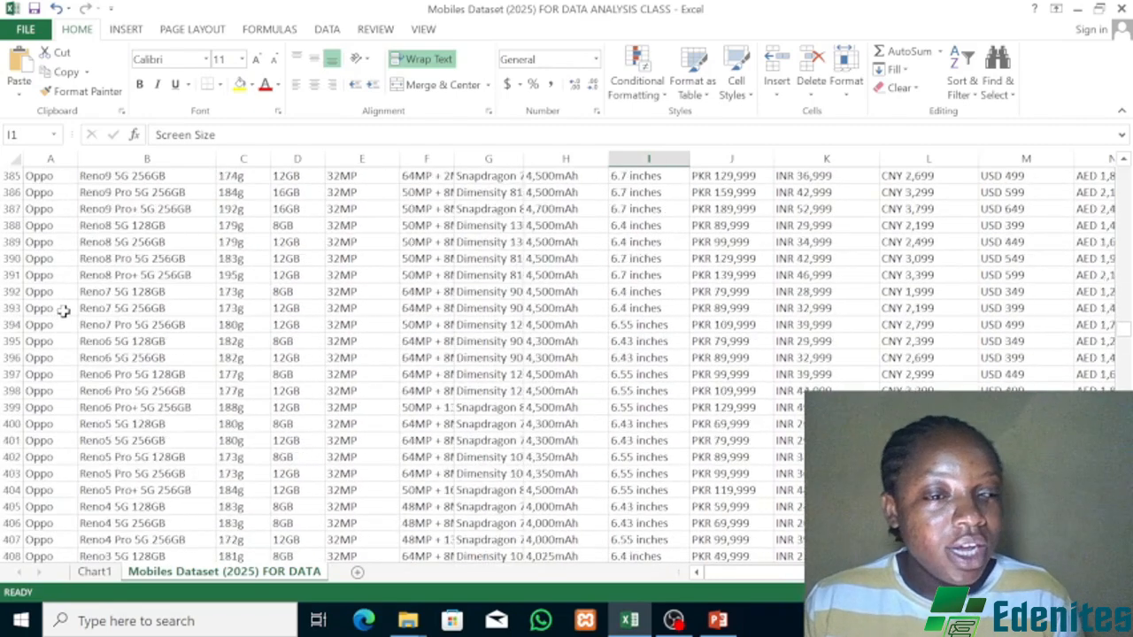
{"action": "scroll", "coordinate": [64, 310], "scroll_direction": "down", "scroll_amount": 15}
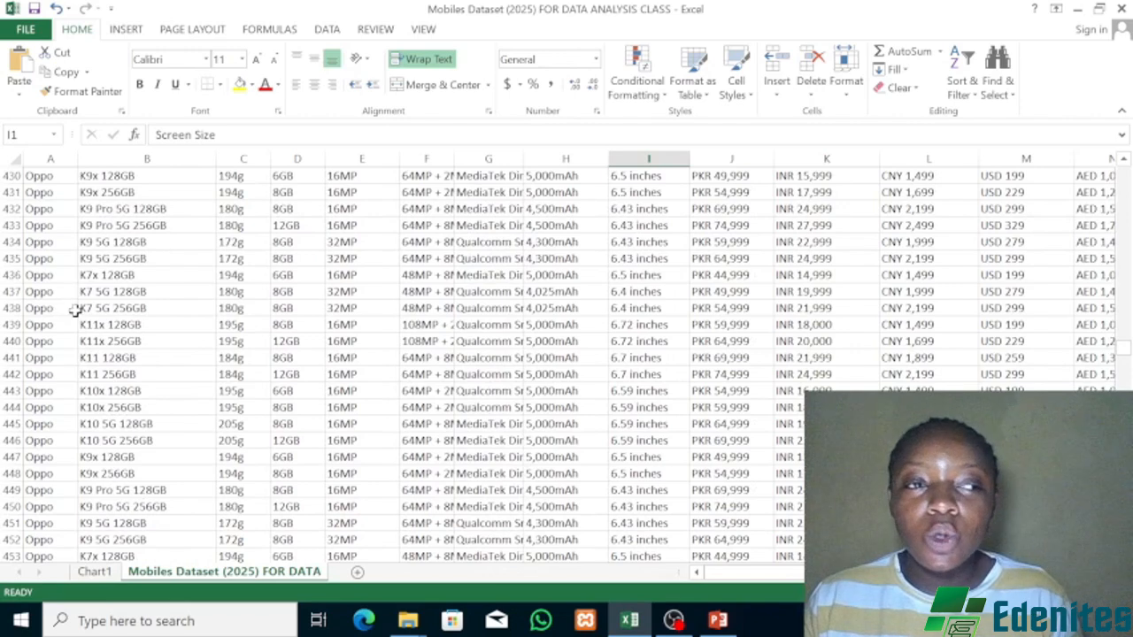
{"action": "scroll", "coordinate": [71, 308], "scroll_direction": "up", "scroll_amount": 14}
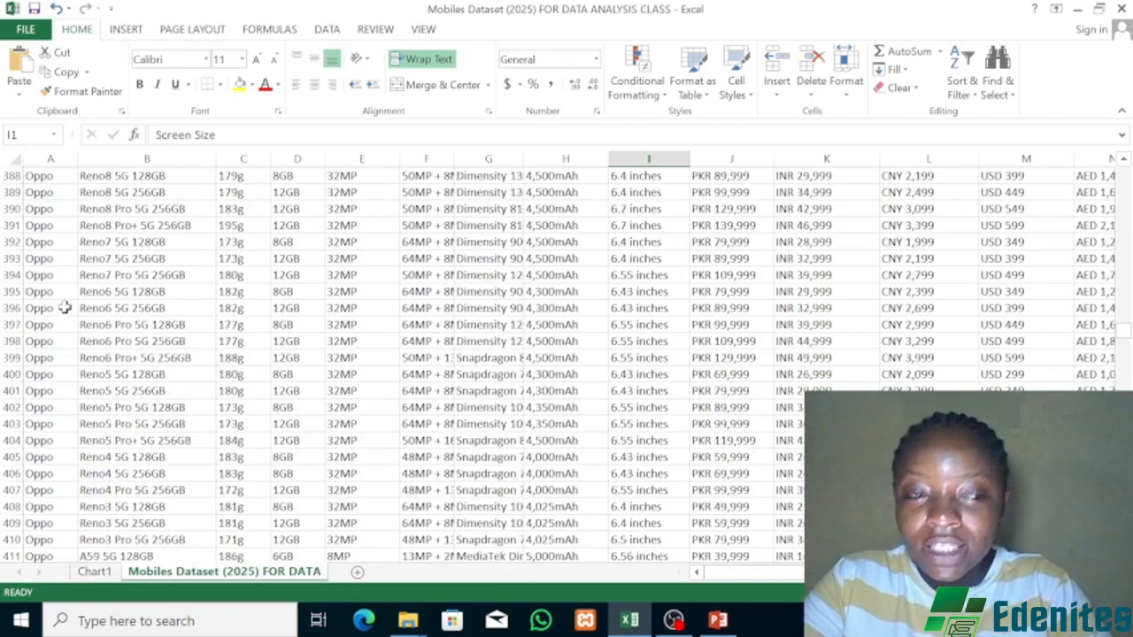
{"action": "key", "text": "ctrl+Up"}
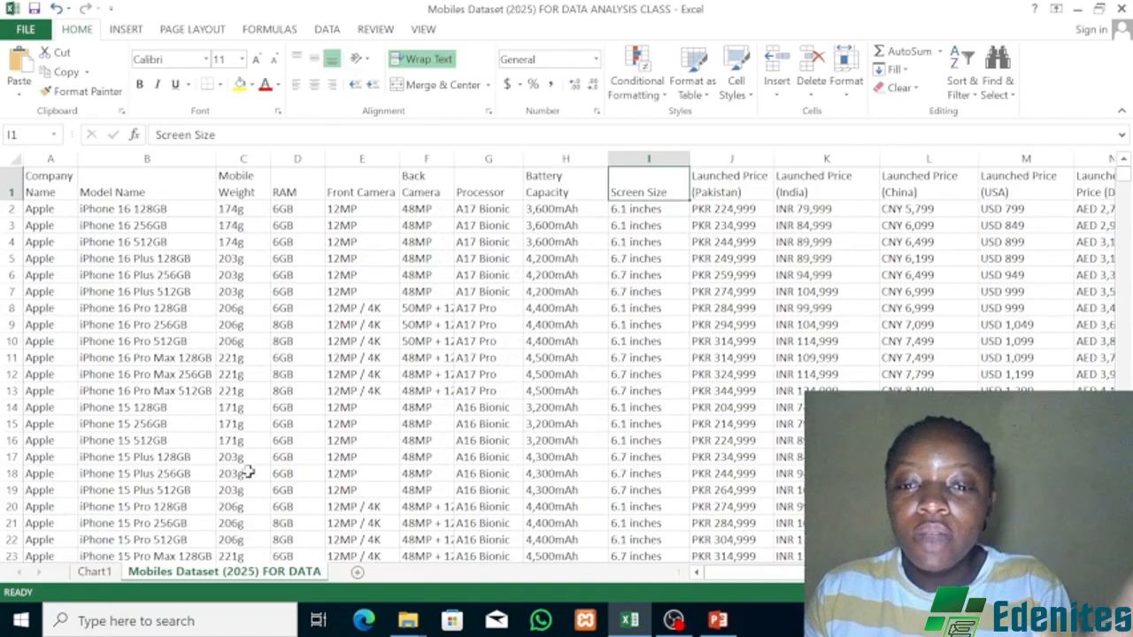
{"action": "left_click", "coordinate": [674, 621]}
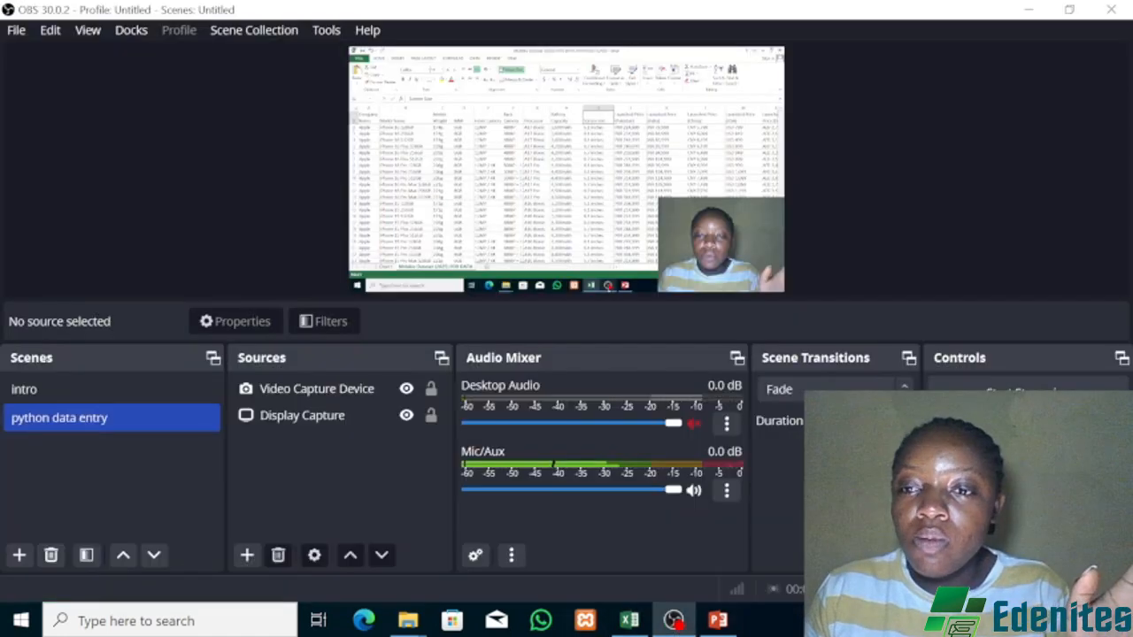
{"action": "left_click", "coordinate": [674, 620]}
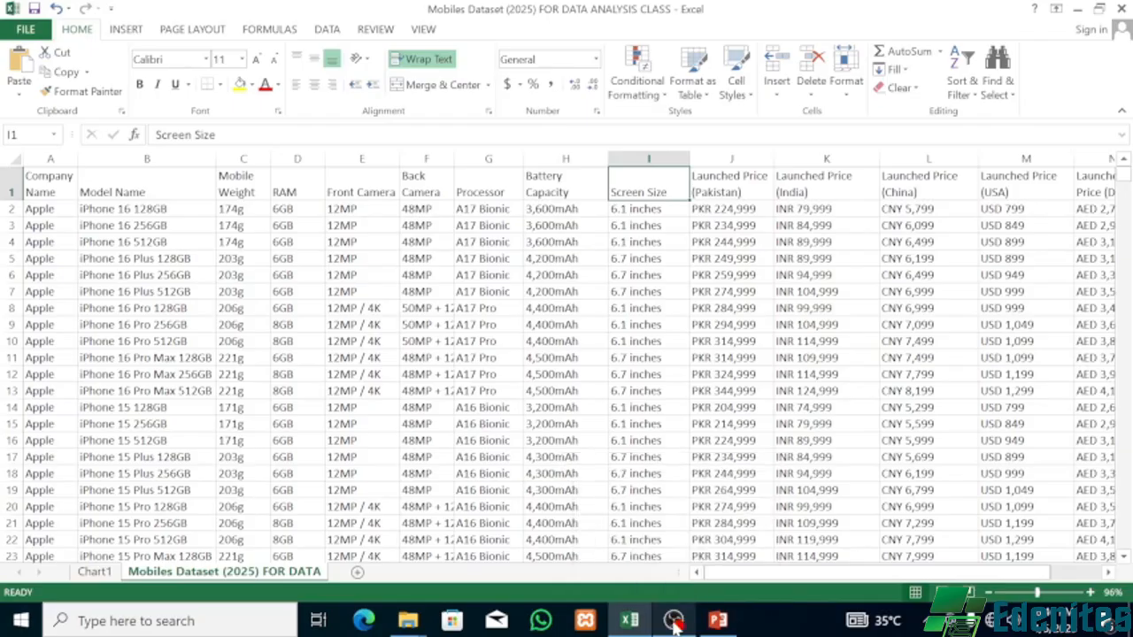
{"action": "key", "text": "F12"}
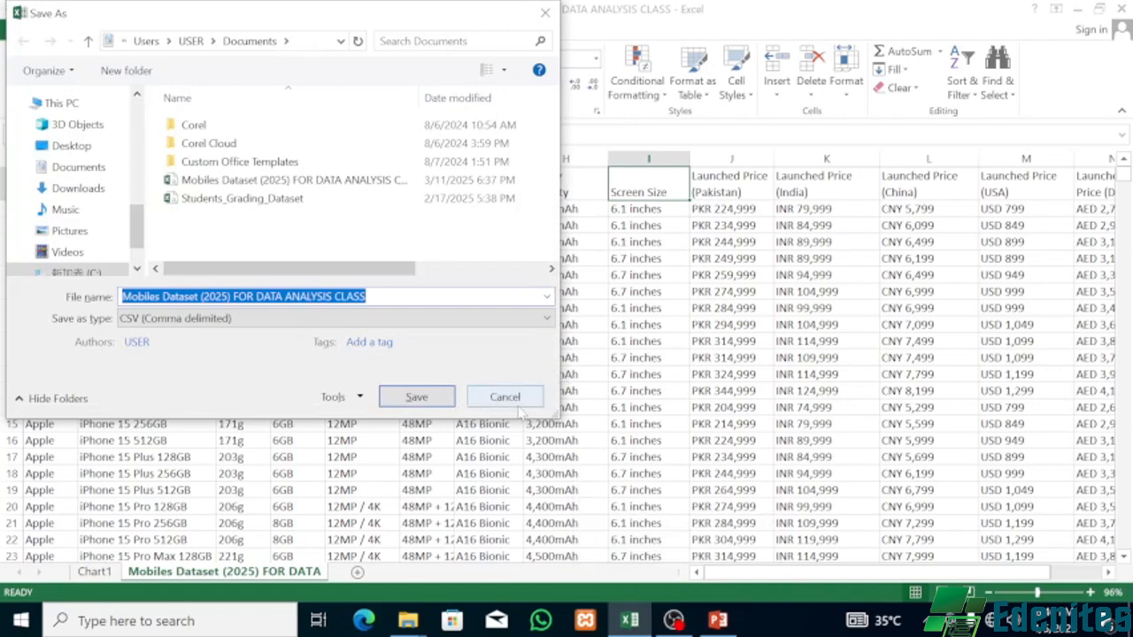
{"action": "left_click", "coordinate": [506, 398]}
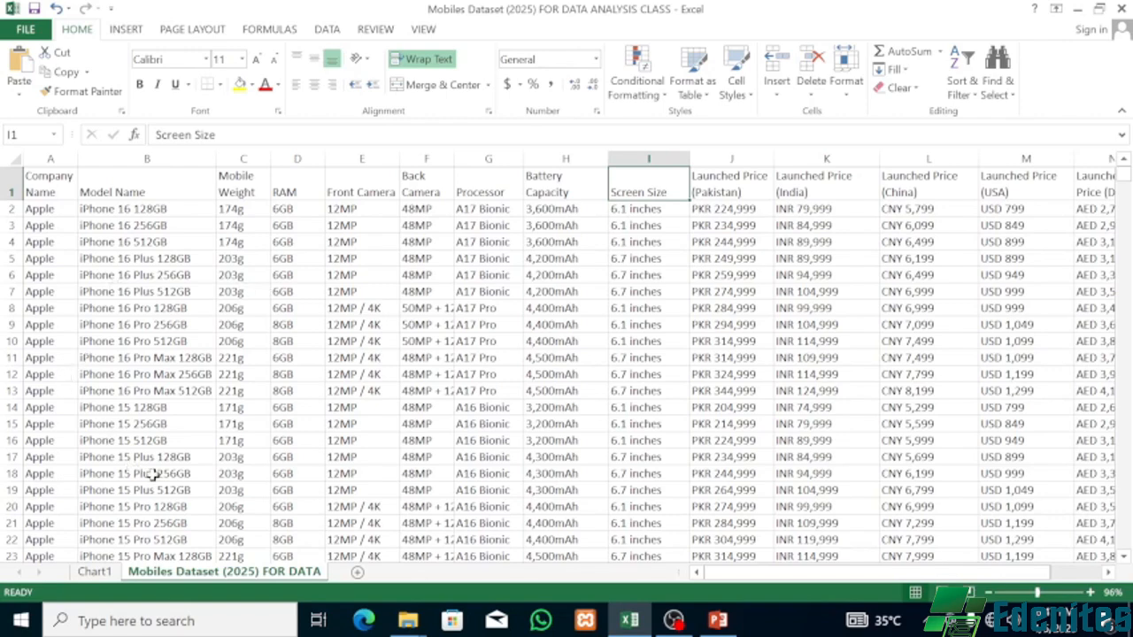
{"action": "scroll", "coordinate": [149, 498], "scroll_direction": "down", "scroll_amount": 1}
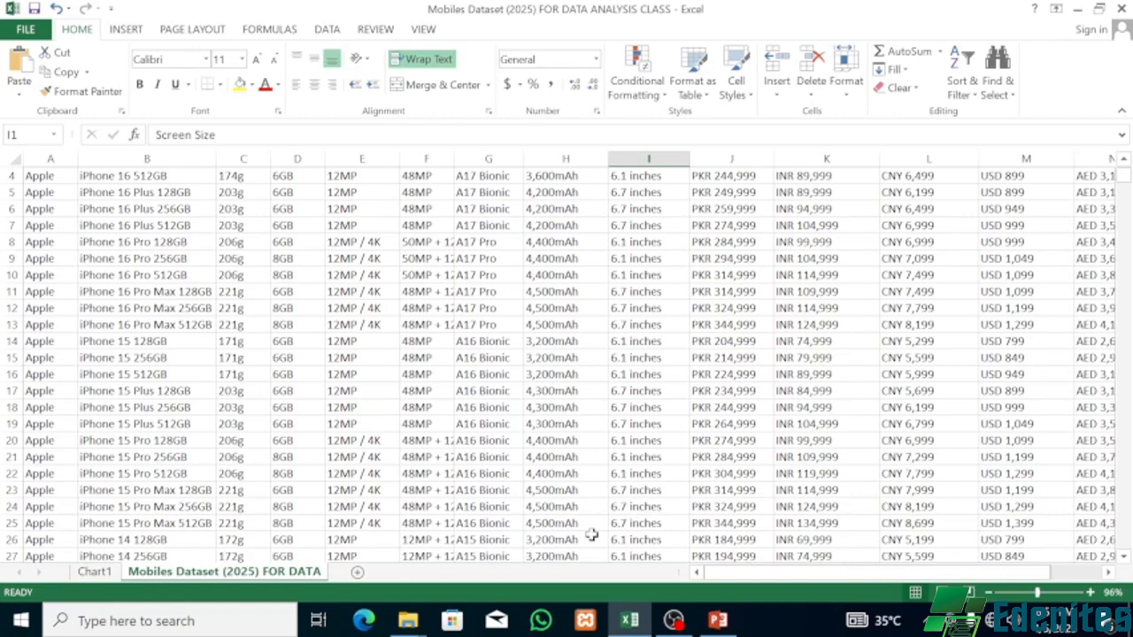
{"action": "scroll", "coordinate": [316, 457], "scroll_direction": "down", "scroll_amount": 12}
{"action": "scroll", "coordinate": [280, 475], "scroll_direction": "down", "scroll_amount": 17}
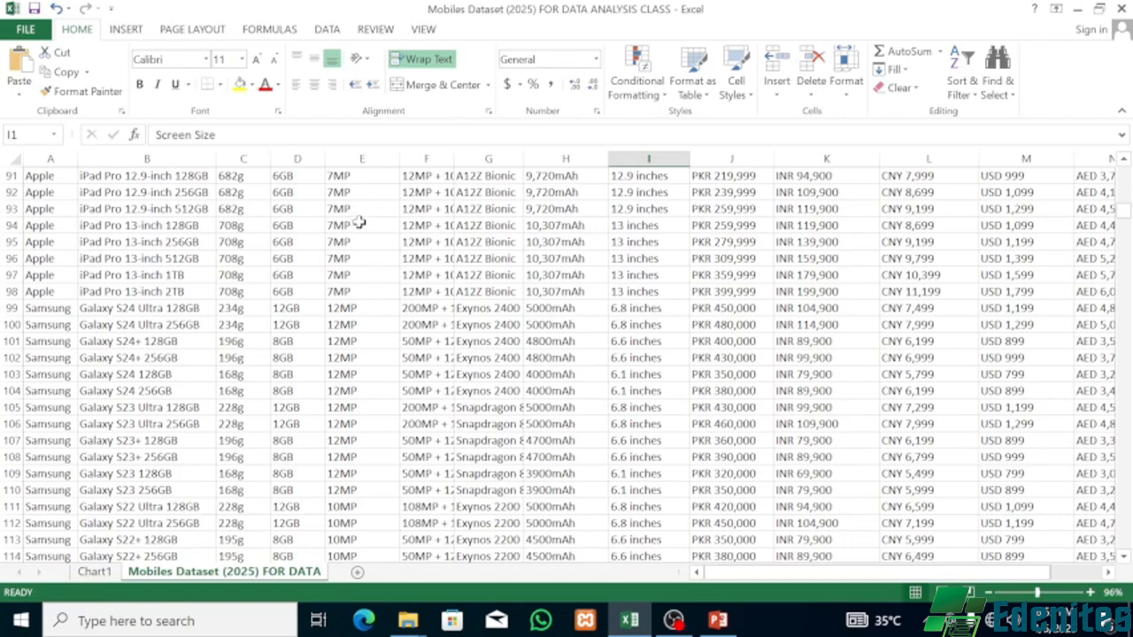
{"action": "scroll", "coordinate": [358, 223], "scroll_direction": "up", "scroll_amount": 13}
{"action": "scroll", "coordinate": [358, 223], "scroll_direction": "up", "scroll_amount": 17}
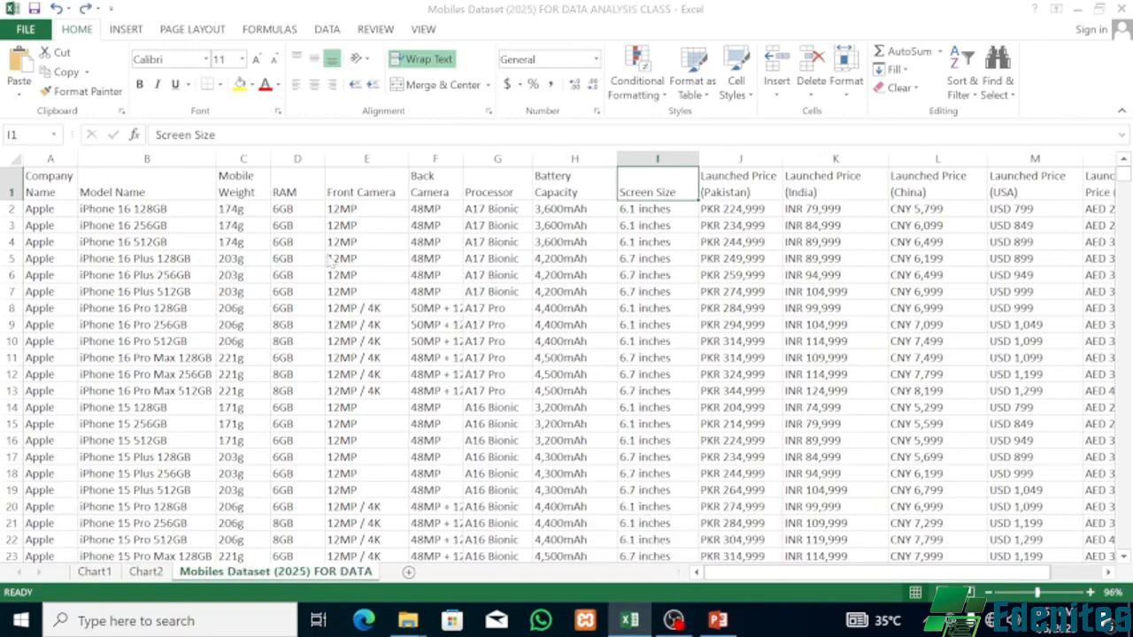
{"action": "key", "text": "F12"}
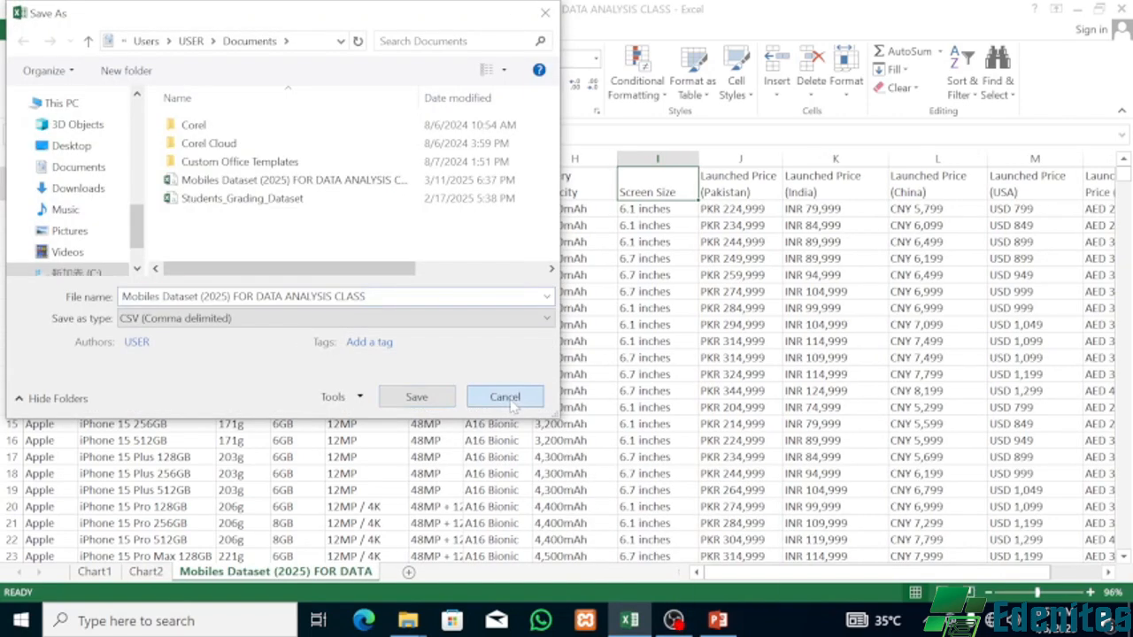
{"action": "left_click", "coordinate": [504, 397]}
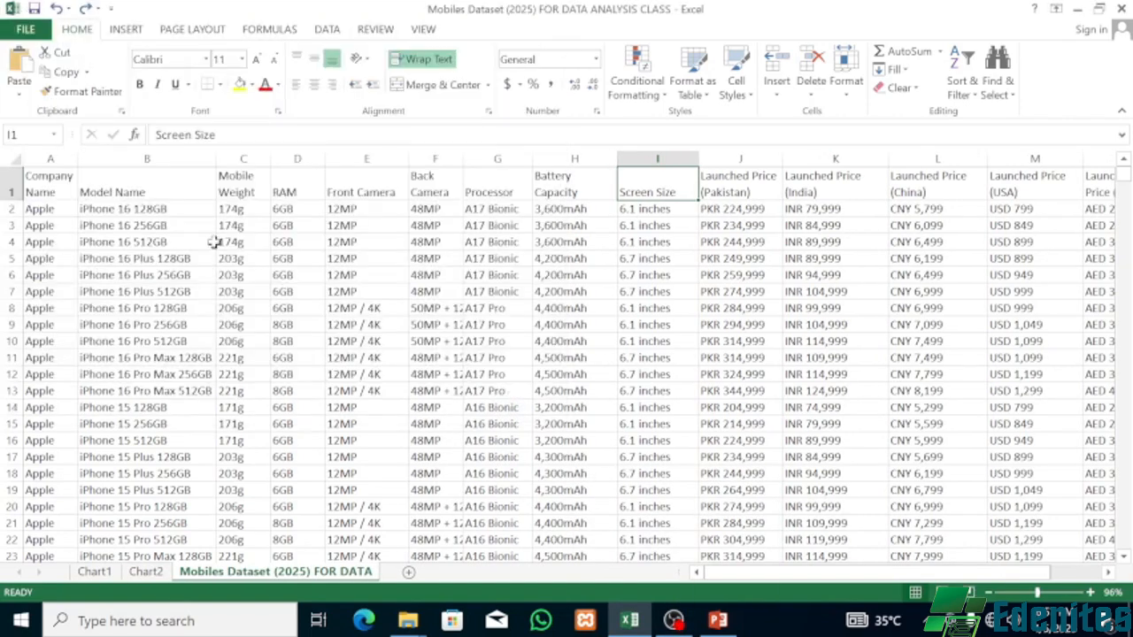
Select the whole dataset from cell A1 and bring up its Quick Analysis options.
{"action": "left_click", "coordinate": [45, 181]}
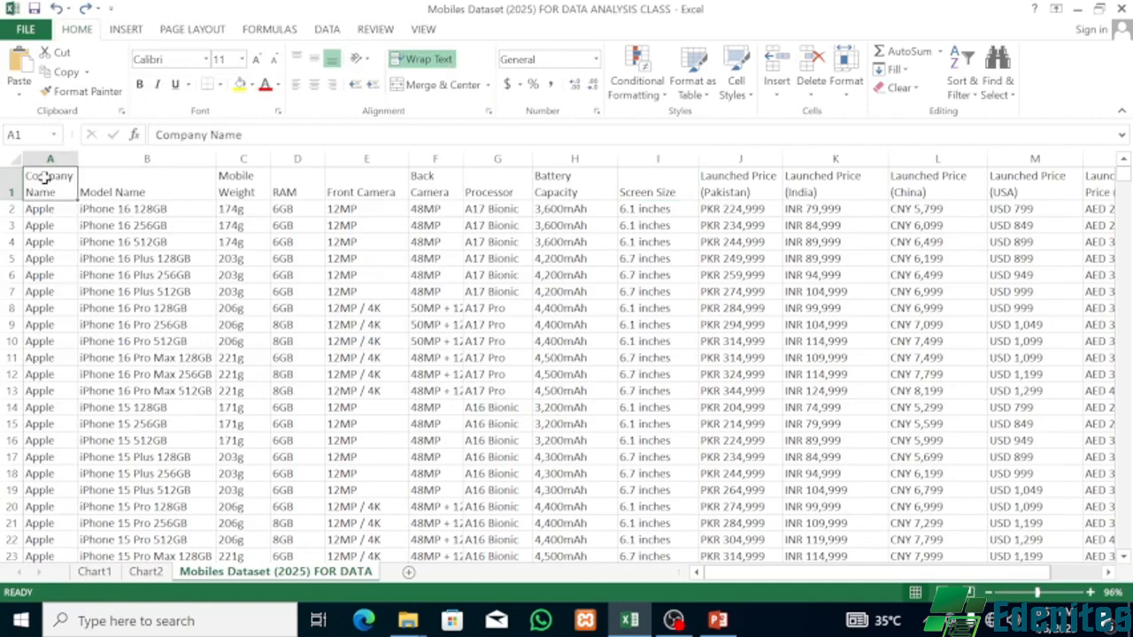
{"action": "left_click_drag", "start_coordinate": [206, 228], "coordinate": [66, 159]}
{"action": "key", "text": "ctrl+shift+End"}
{"action": "key", "text": "ctrl+q"}
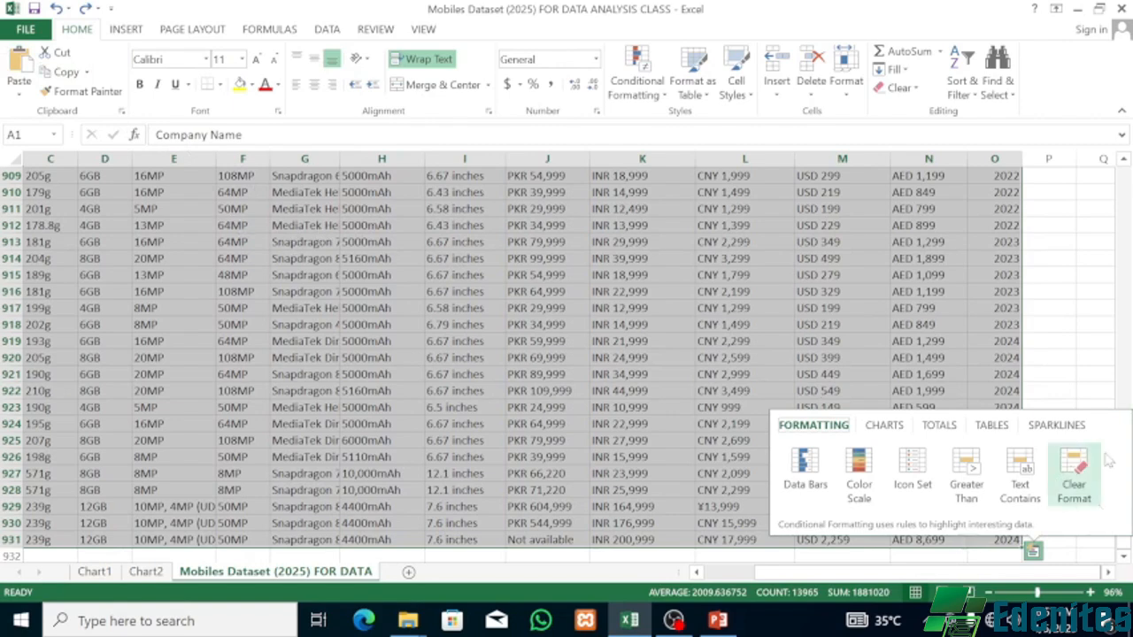
{"action": "left_click", "coordinate": [1105, 328]}
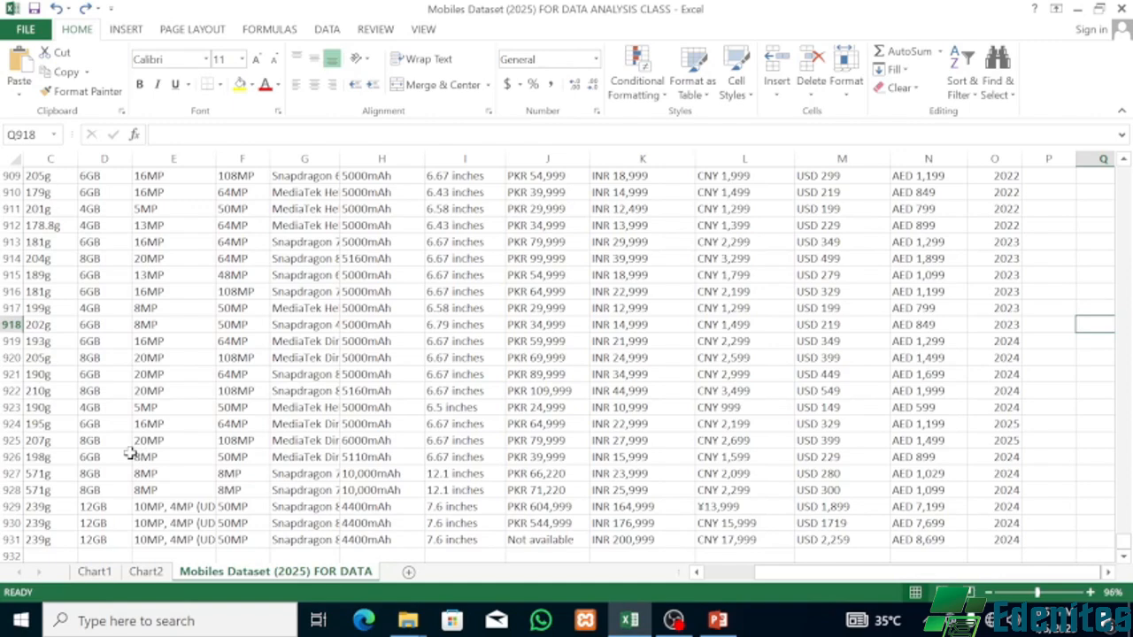
Select all data starting at the Company Name header and convert it to a table with Quick Analysis.
{"action": "key", "text": "ctrl+shift+Up"}
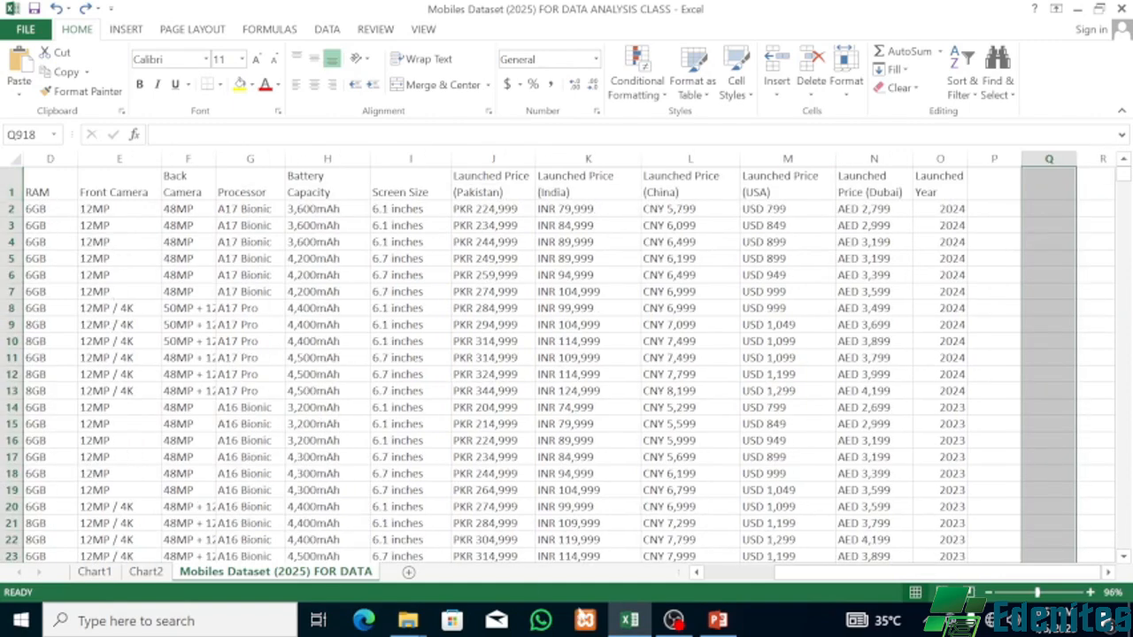
{"action": "left_click", "coordinate": [697, 572]}
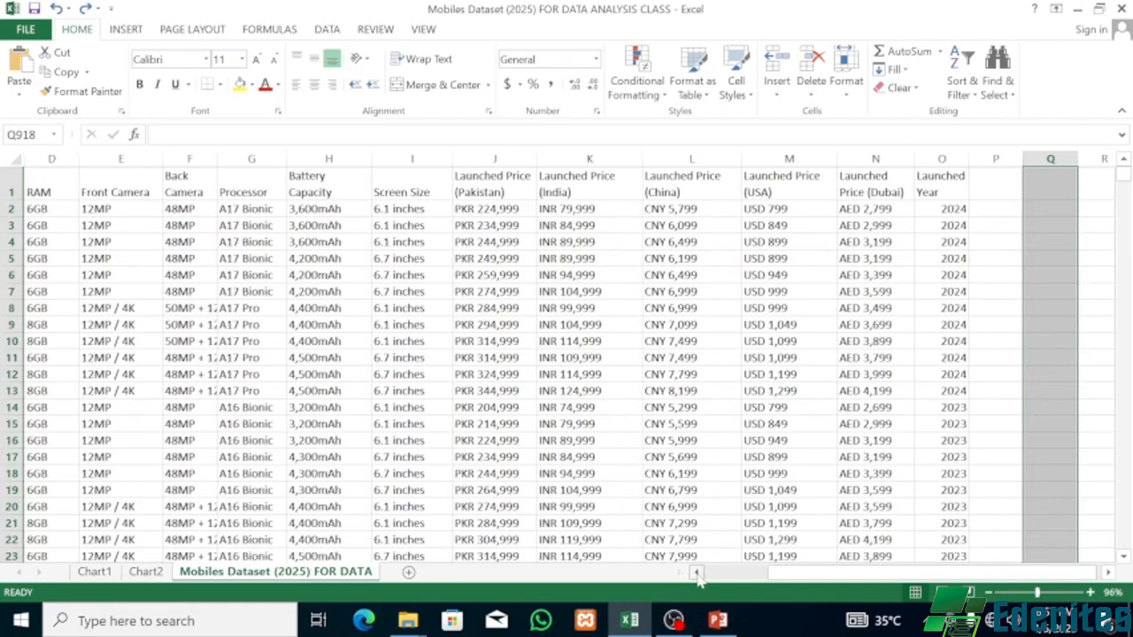
{"action": "left_click", "coordinate": [696, 572]}
{"action": "left_click", "coordinate": [697, 573]}
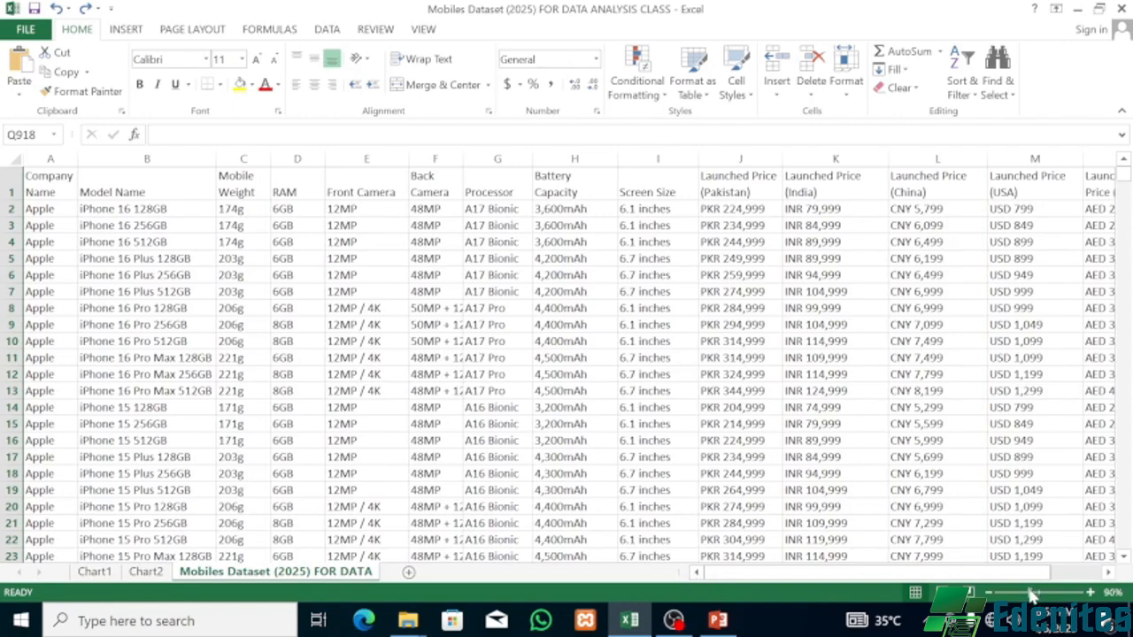
{"action": "left_click", "coordinate": [1030, 593]}
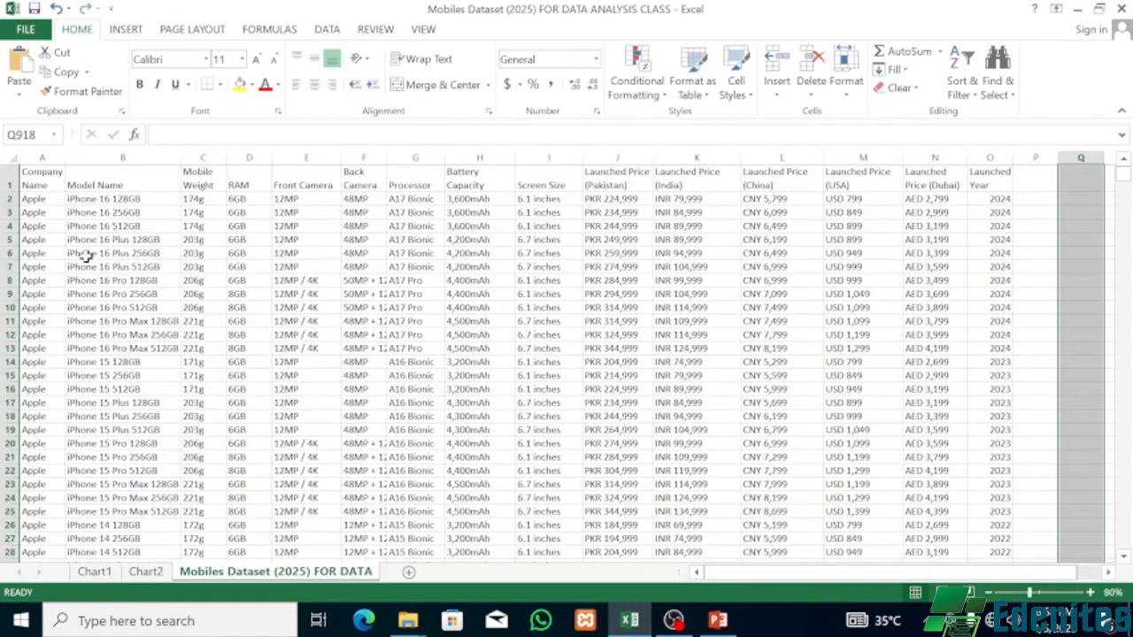
{"action": "left_click", "coordinate": [43, 184]}
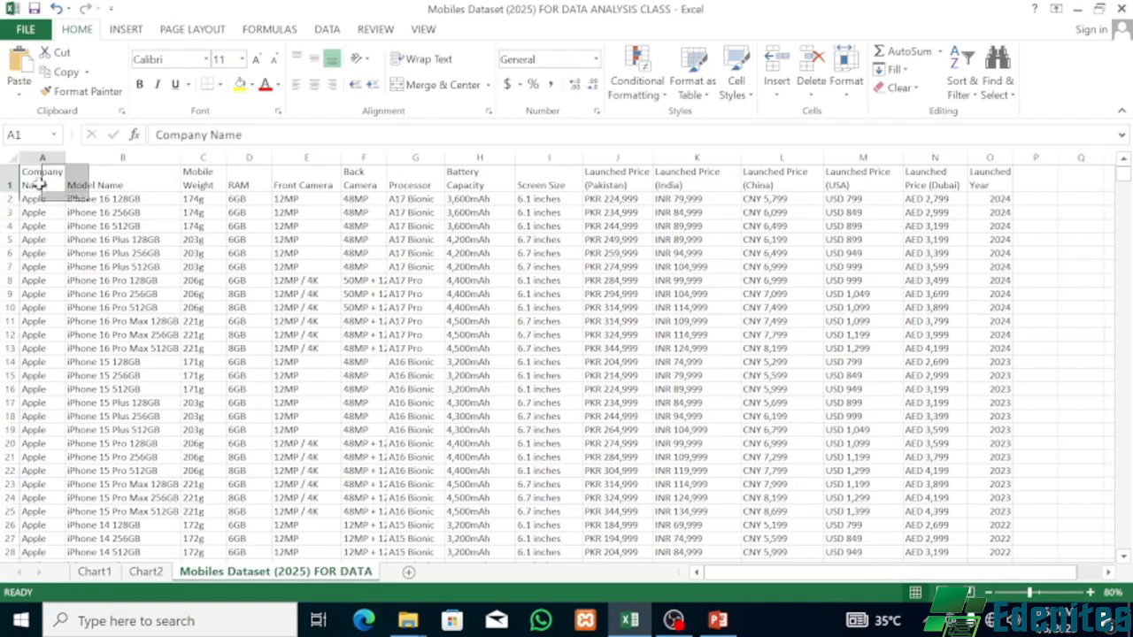
{"action": "key", "text": "ctrl+shift+End"}
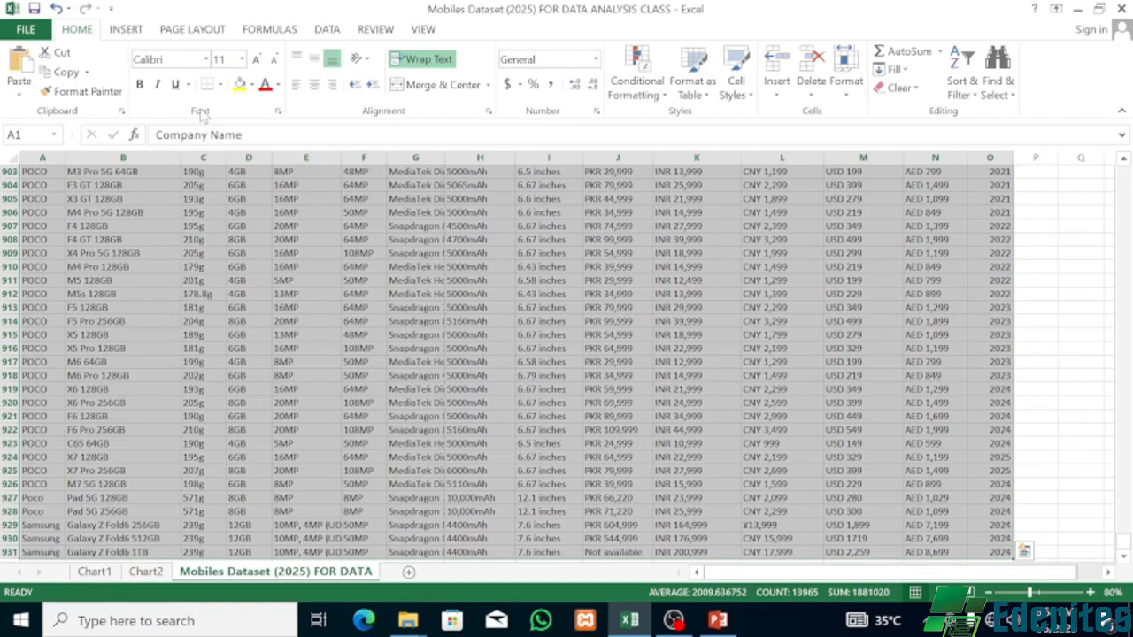
{"action": "key", "text": "ctrl+q"}
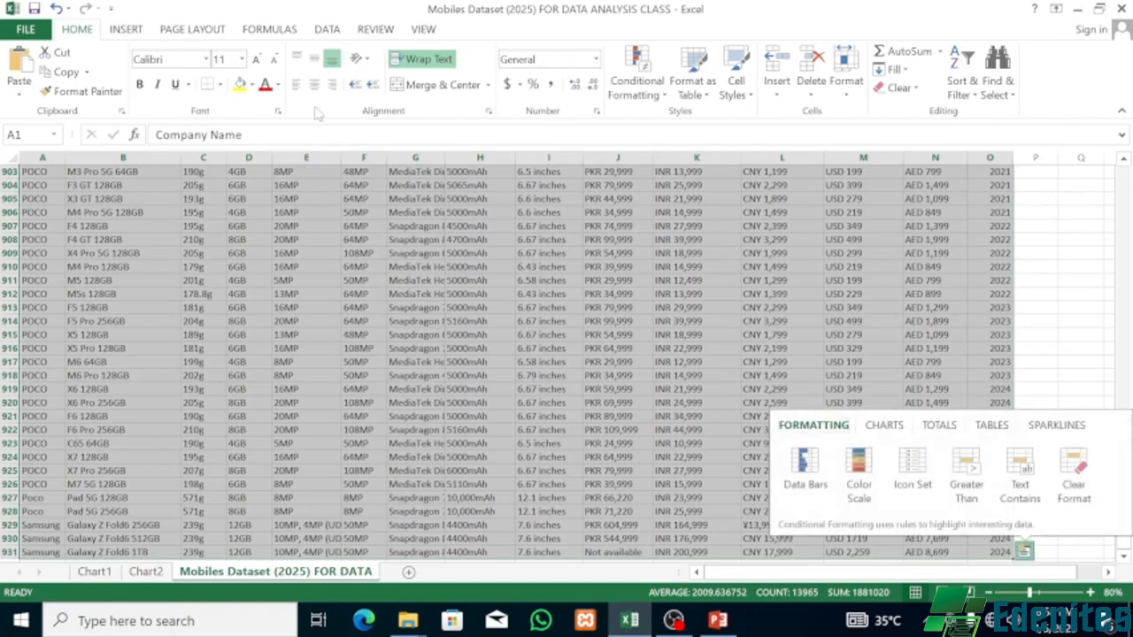
{"action": "left_click", "coordinate": [984, 425]}
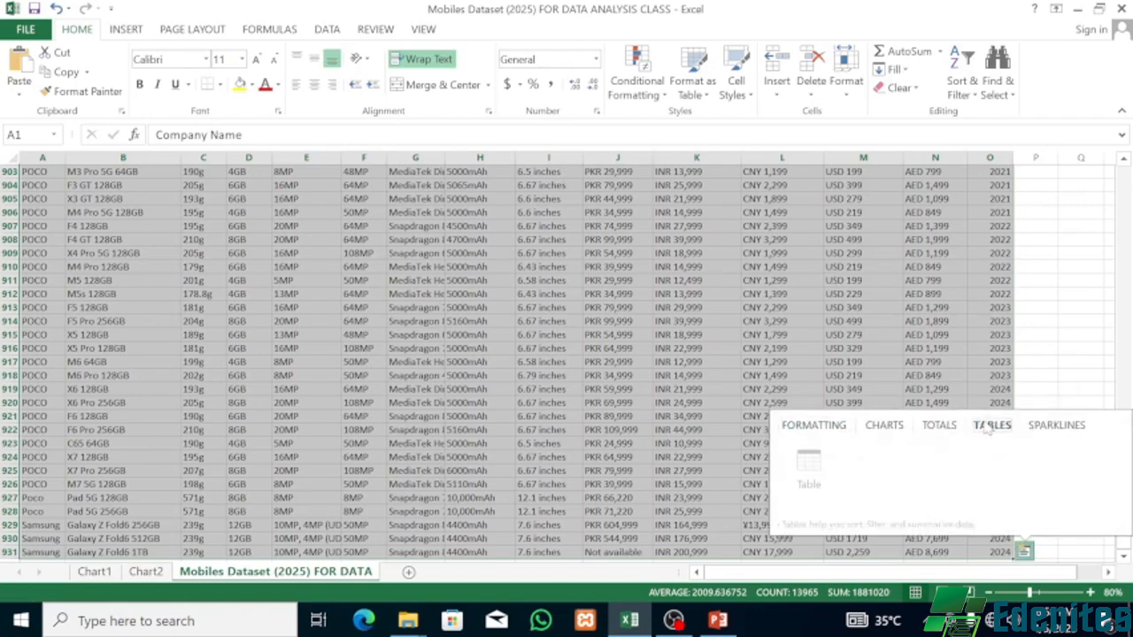
{"action": "left_click", "coordinate": [805, 471]}
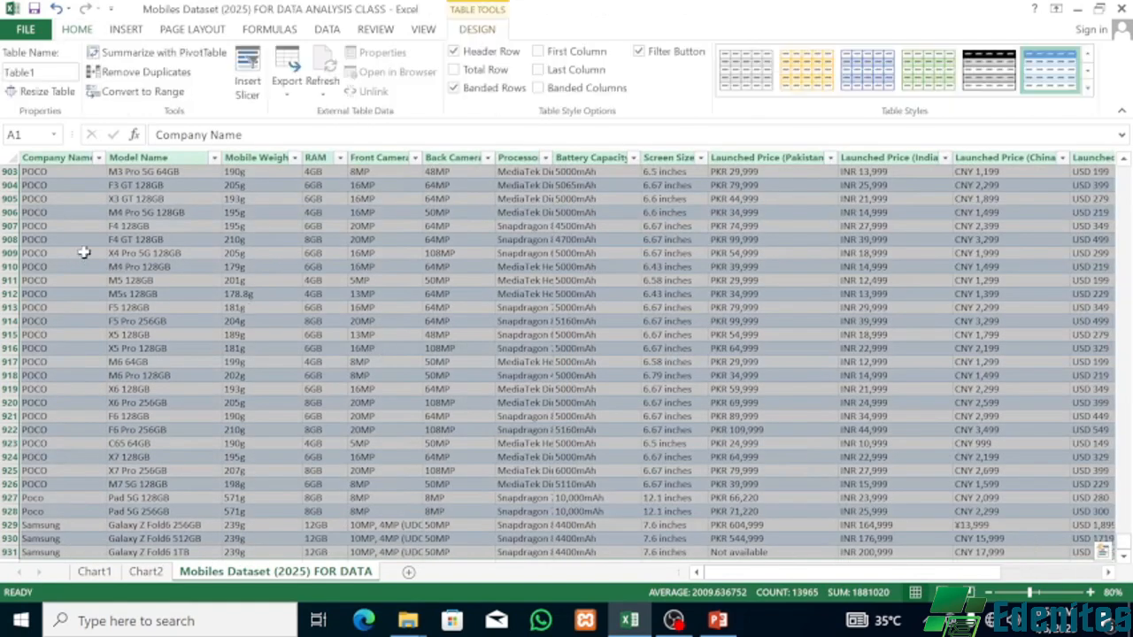
{"action": "scroll", "coordinate": [111, 248], "scroll_direction": "up", "scroll_amount": 2}
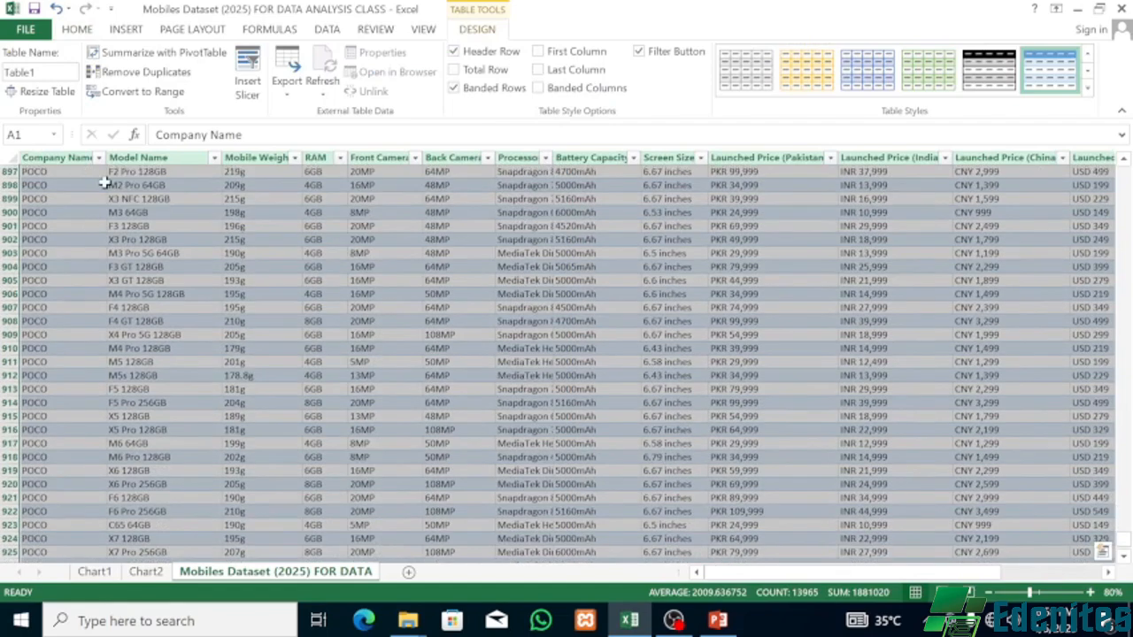
{"action": "scroll", "coordinate": [105, 183], "scroll_direction": "up", "scroll_amount": 15}
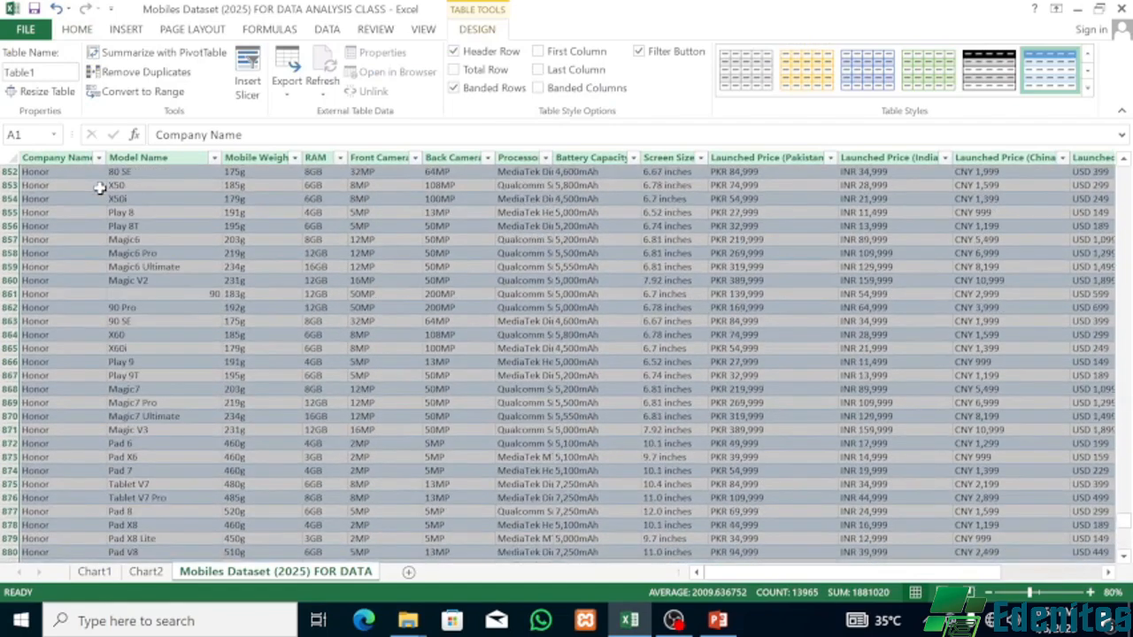
{"action": "key", "text": "ctrl+q"}
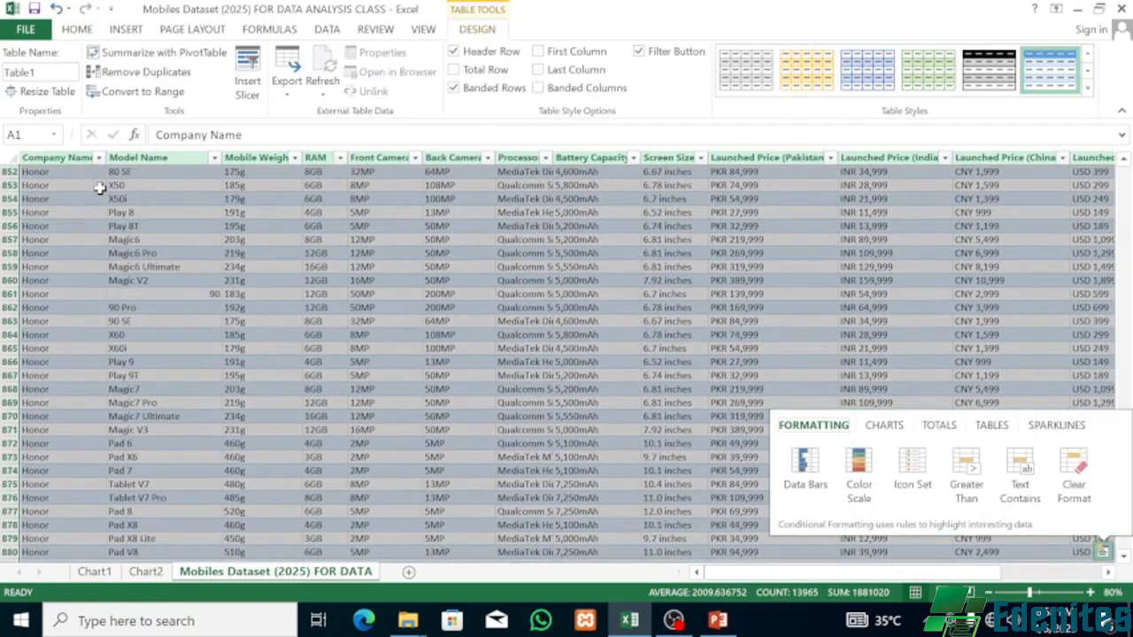
{"action": "left_click", "coordinate": [124, 226]}
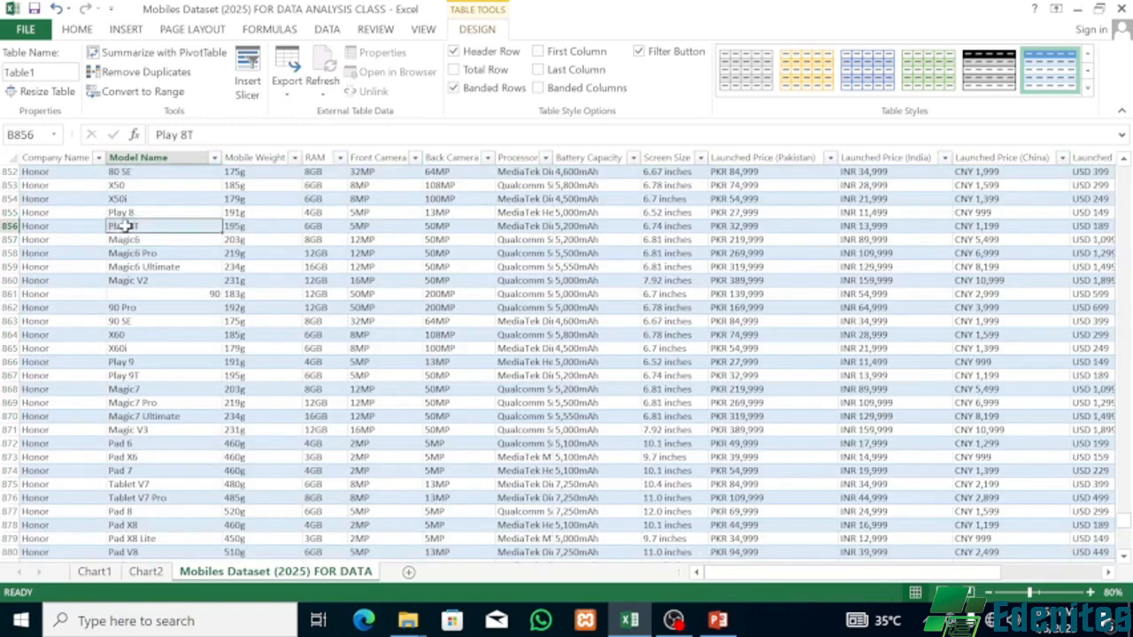
{"action": "left_click", "coordinate": [39, 214]}
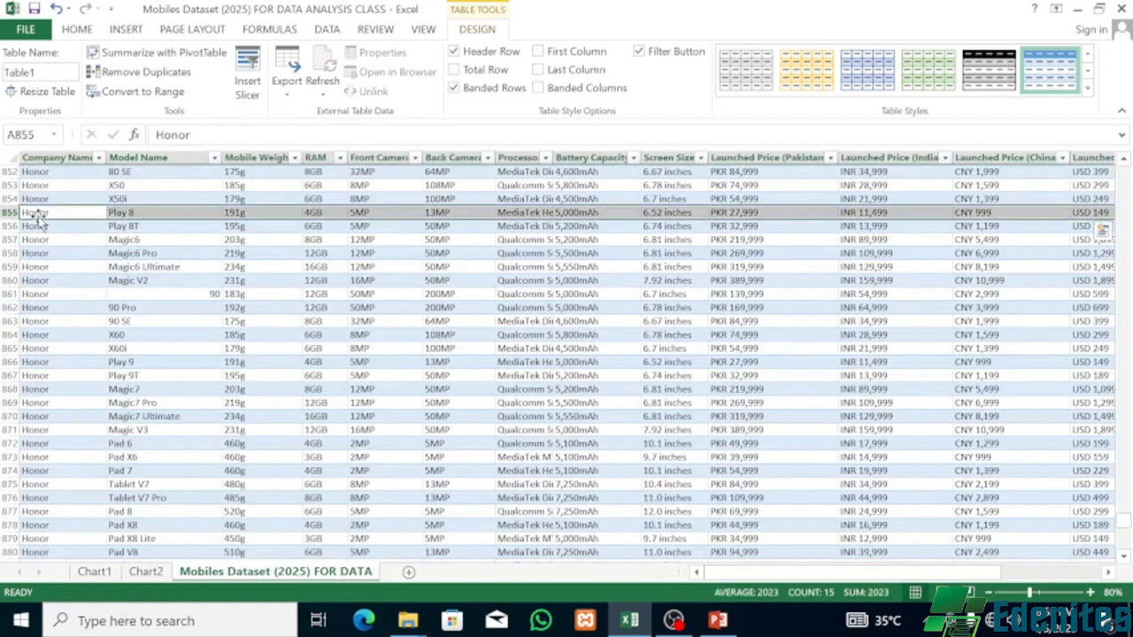
{"action": "key", "text": "shift+Up"}
{"action": "key", "text": "ctrl+q"}
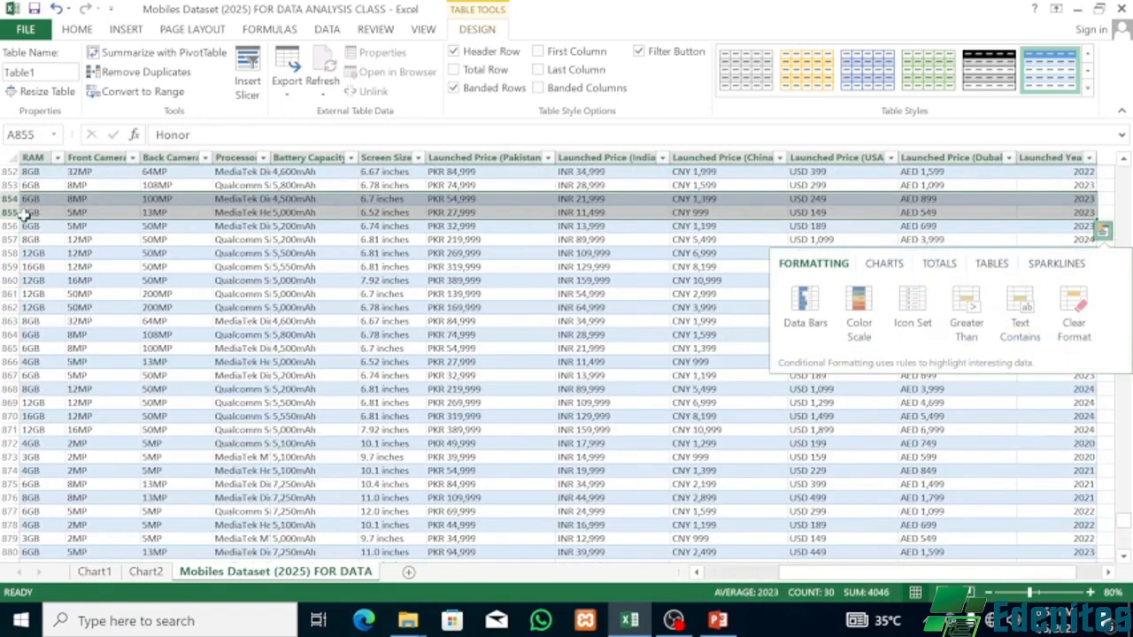
{"action": "left_click", "coordinate": [30, 224]}
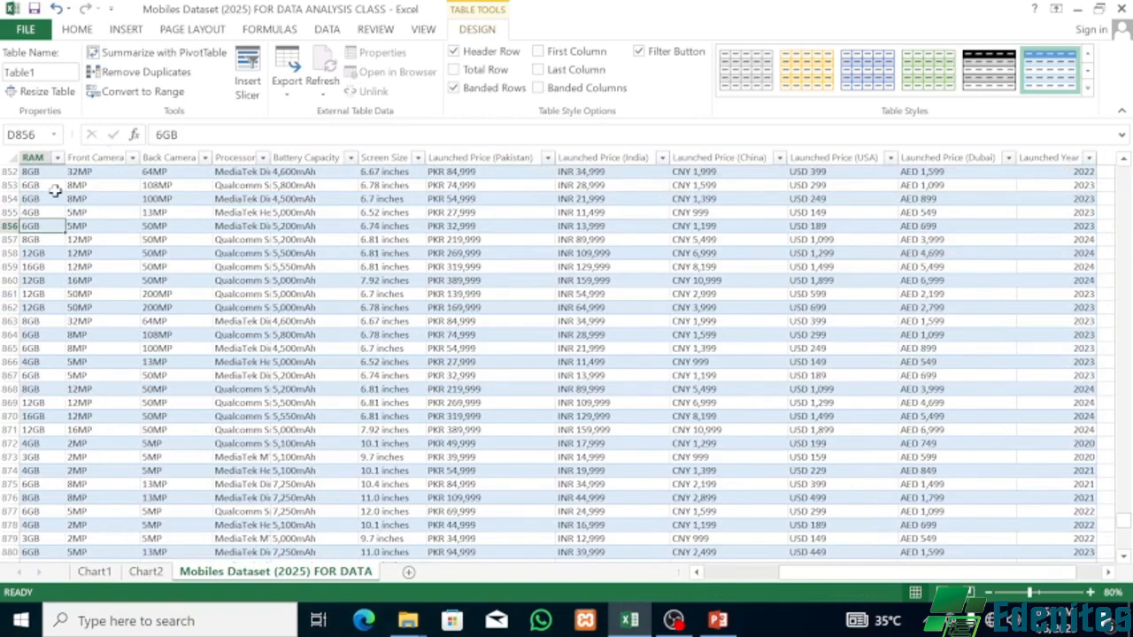
{"action": "key", "text": "ctrl+shift+Up"}
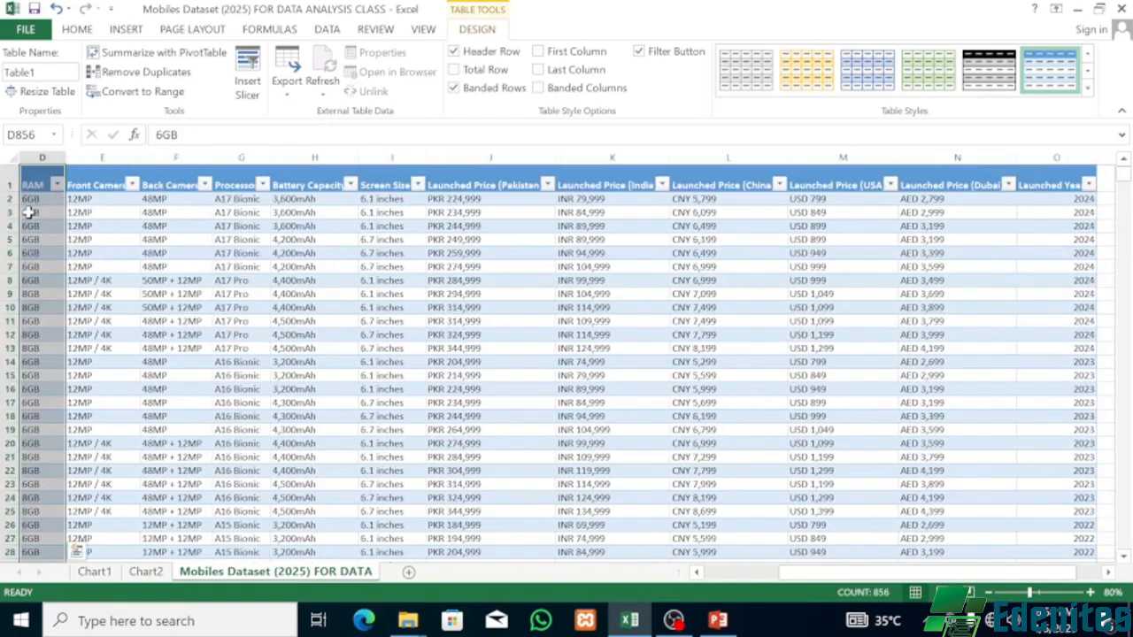
{"action": "left_click", "coordinate": [30, 213]}
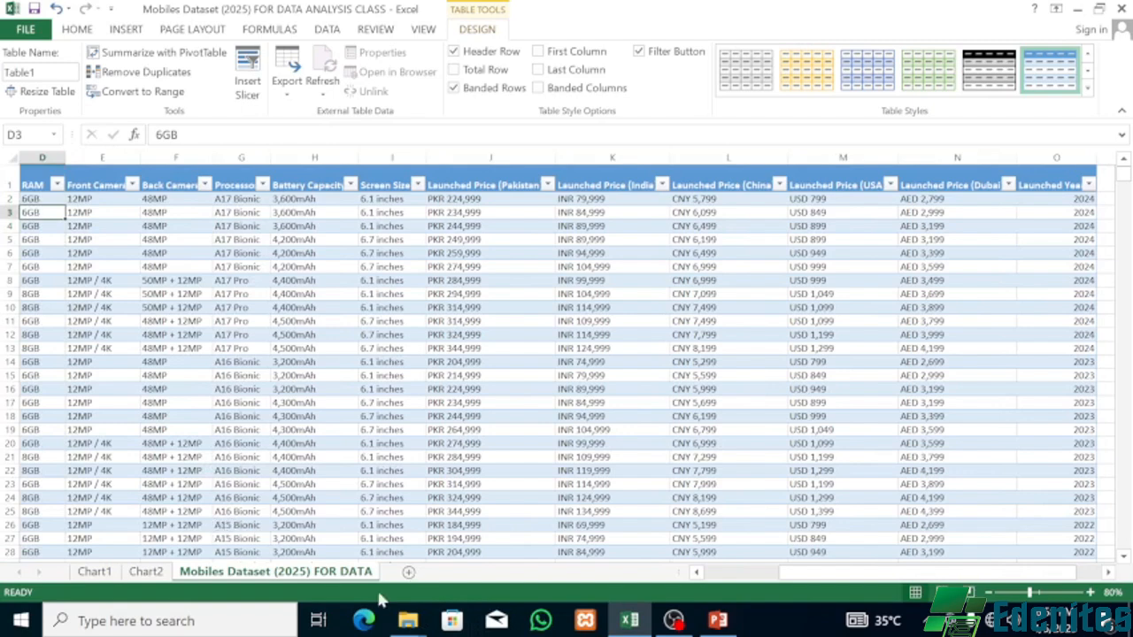
Select the whole mobiles table from the Company Name header and summarize it with a PivotTable on a new worksheet.
{"action": "left_click", "coordinate": [699, 573]}
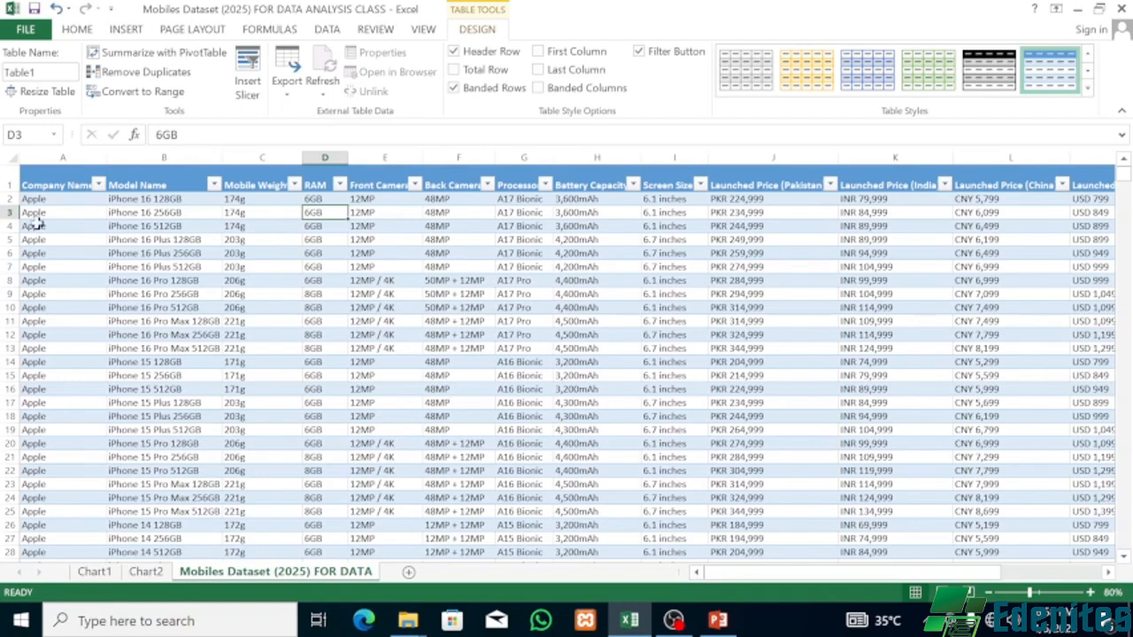
{"action": "left_click", "coordinate": [62, 171]}
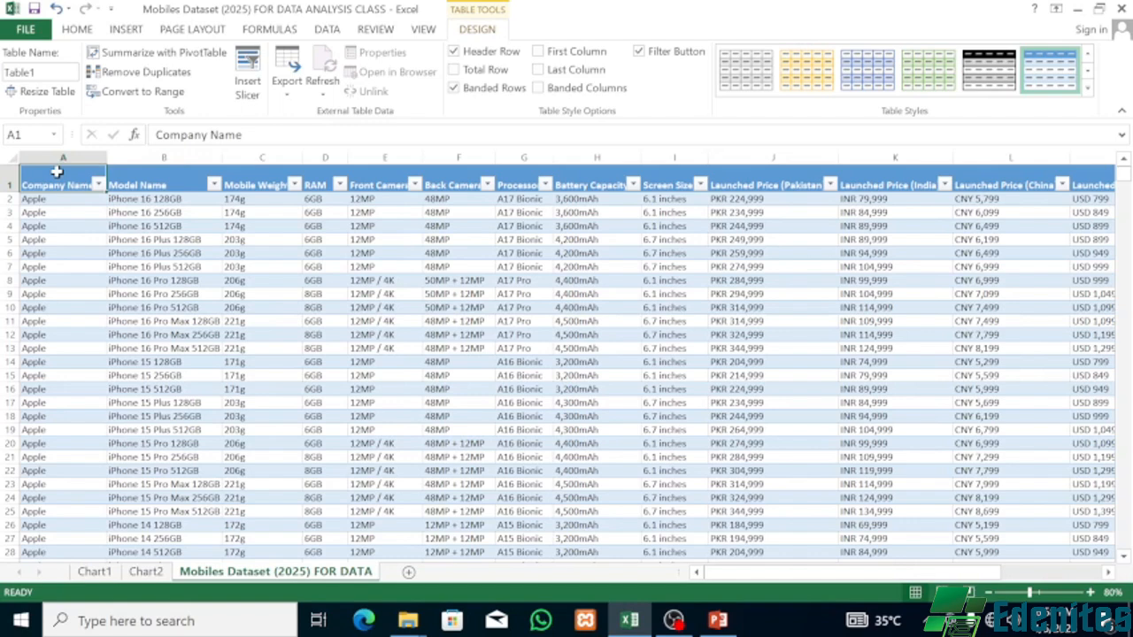
{"action": "key", "text": "ctrl+shift+End"}
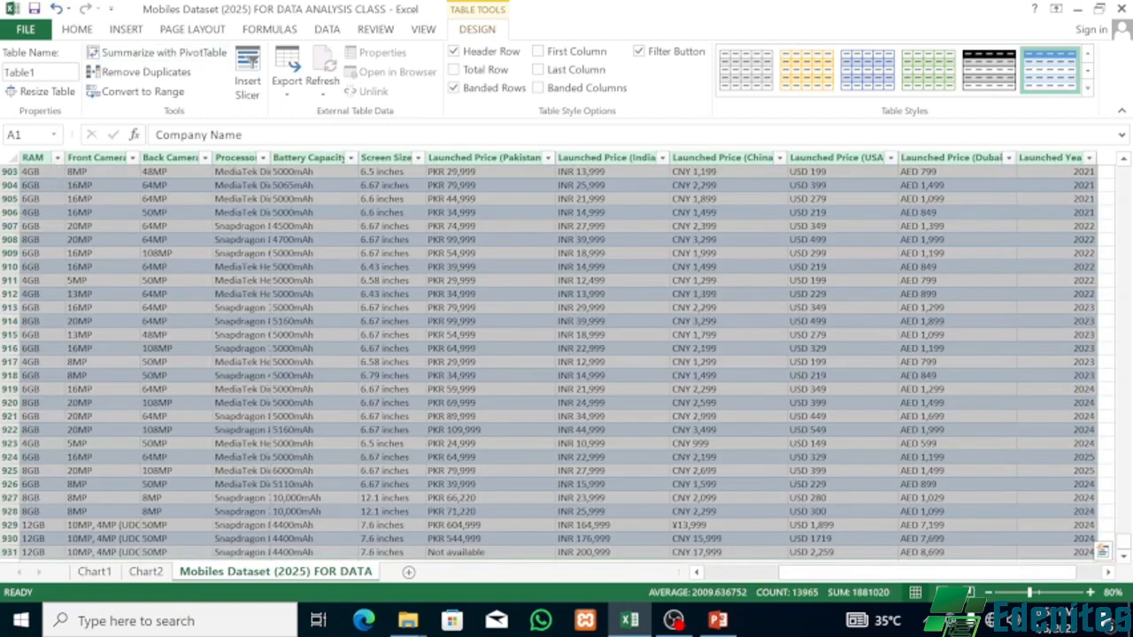
{"action": "left_click", "coordinate": [21, 72]}
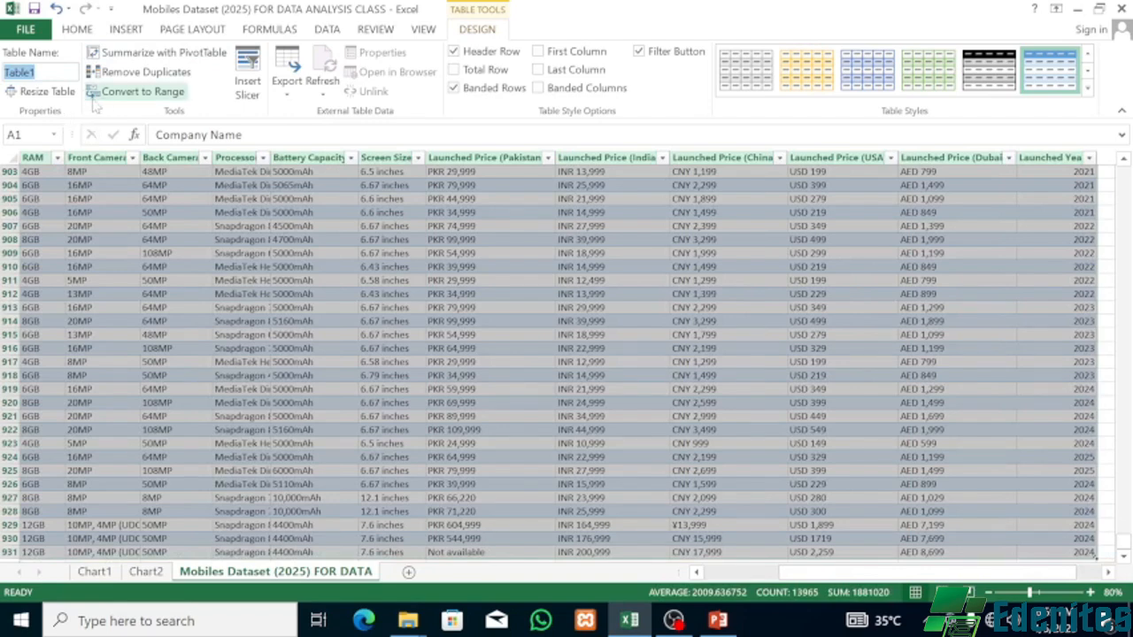
{"action": "left_click", "coordinate": [150, 54]}
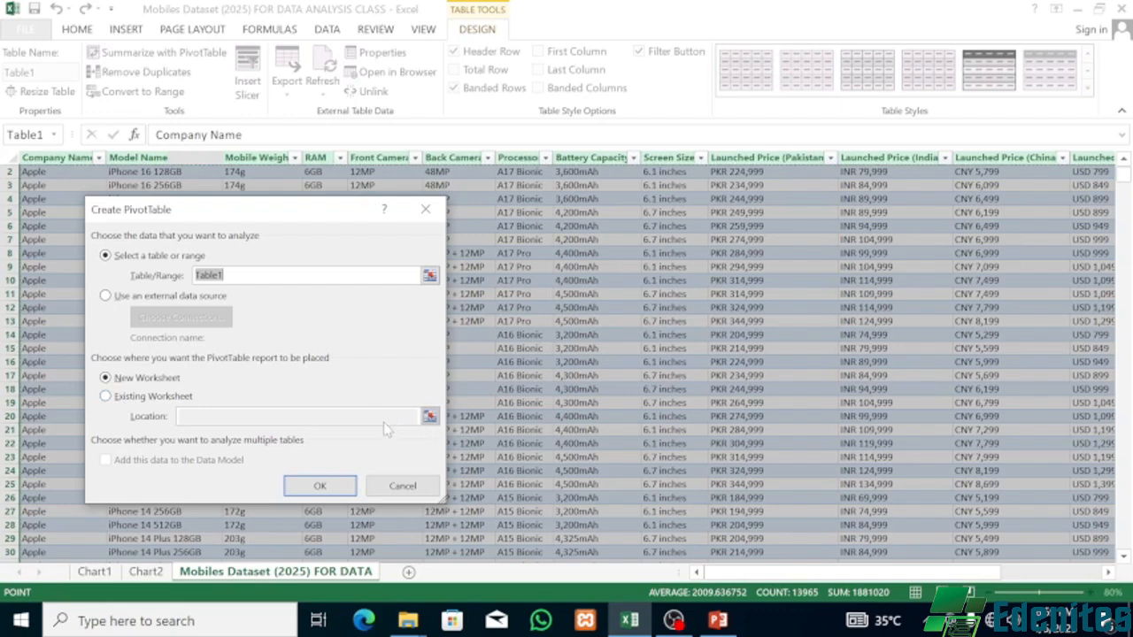
{"action": "left_click", "coordinate": [323, 485]}
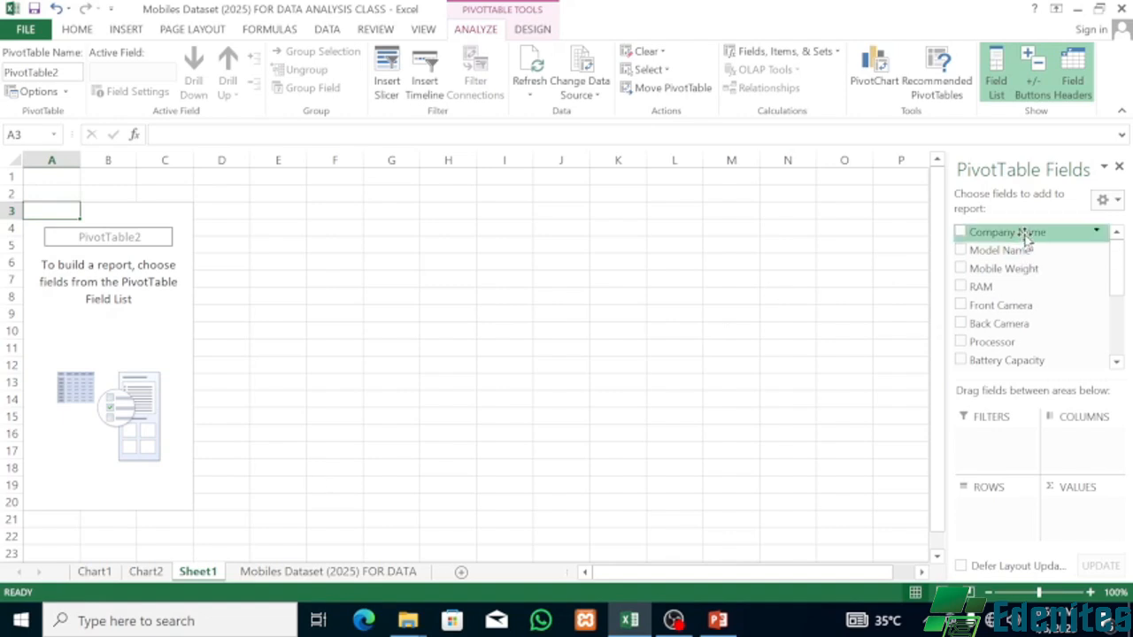
Lay out the PivotTable with Company Name as rows and the count of Model Name as values.
{"action": "left_click_drag", "start_coordinate": [1027, 239], "coordinate": [992, 439]}
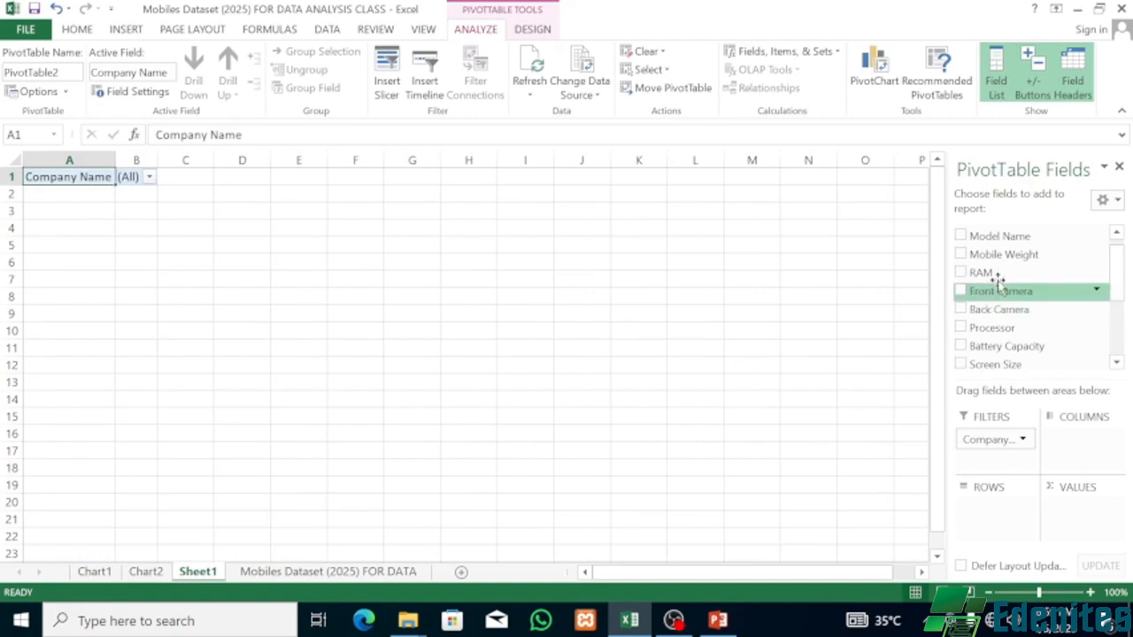
{"action": "left_click_drag", "start_coordinate": [1127, 378], "coordinate": [1083, 431]}
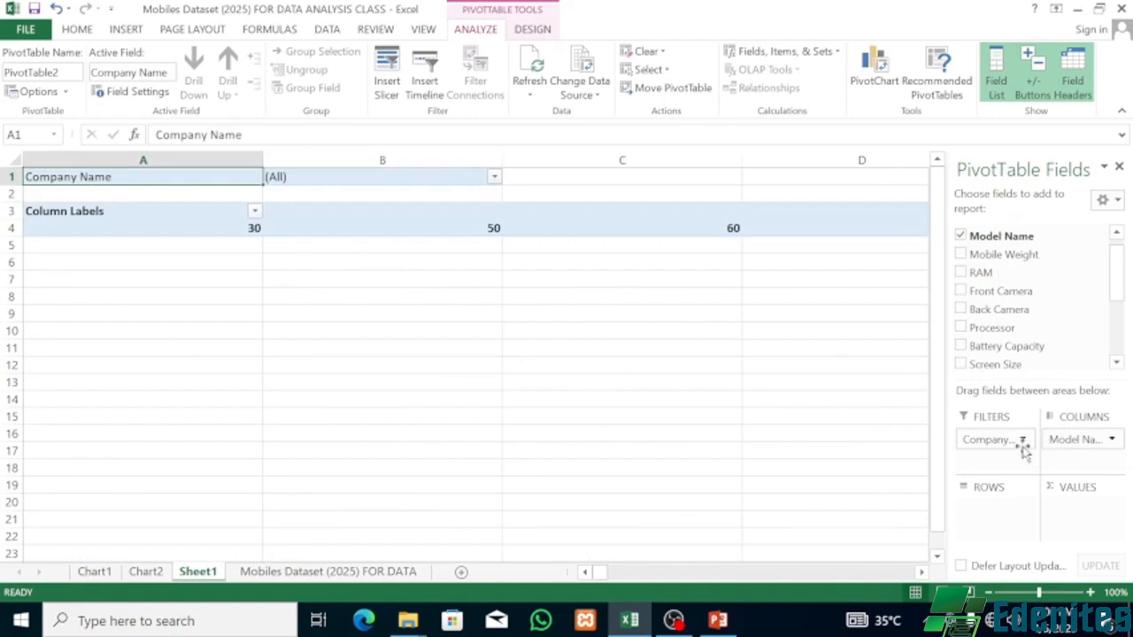
{"action": "left_click_drag", "start_coordinate": [1009, 445], "coordinate": [990, 500]}
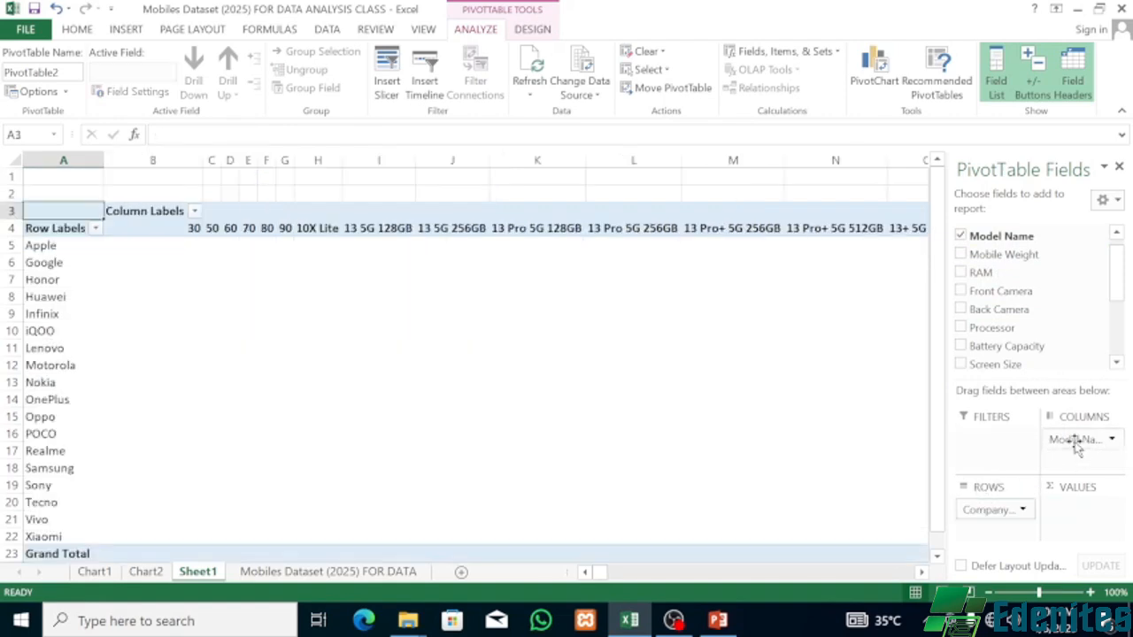
{"action": "left_click_drag", "start_coordinate": [1077, 447], "coordinate": [1088, 506]}
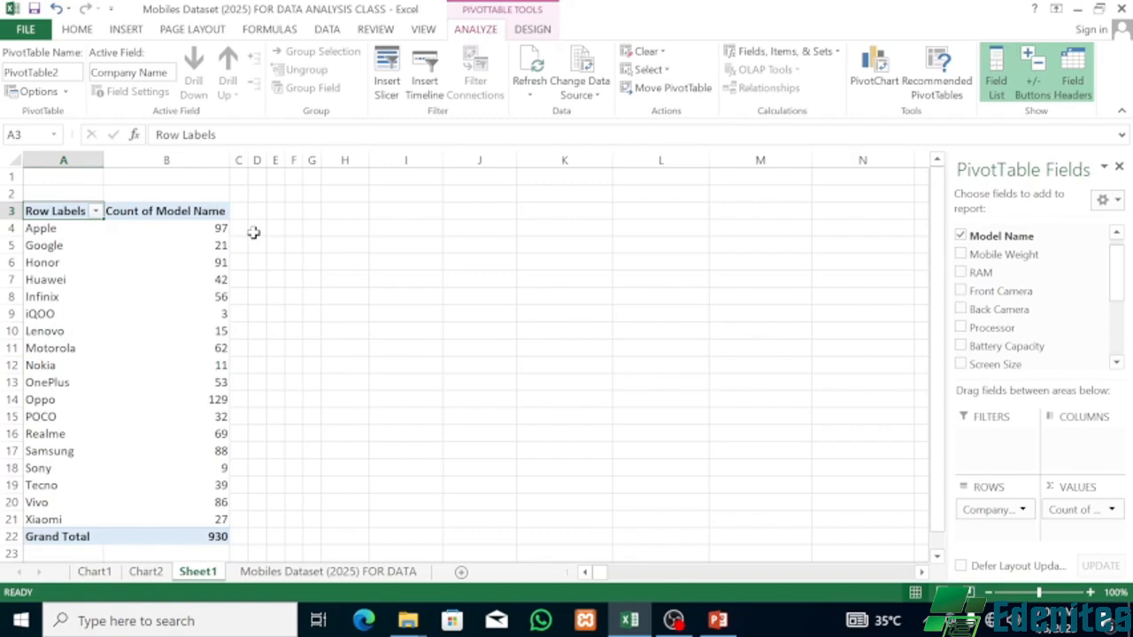
Examine the Model Name and Launched Year columns in the mobiles dataset sheet, comparing them with the PivotTable on Sheet1.
{"action": "left_click", "coordinate": [299, 573]}
{"action": "left_click", "coordinate": [200, 345]}
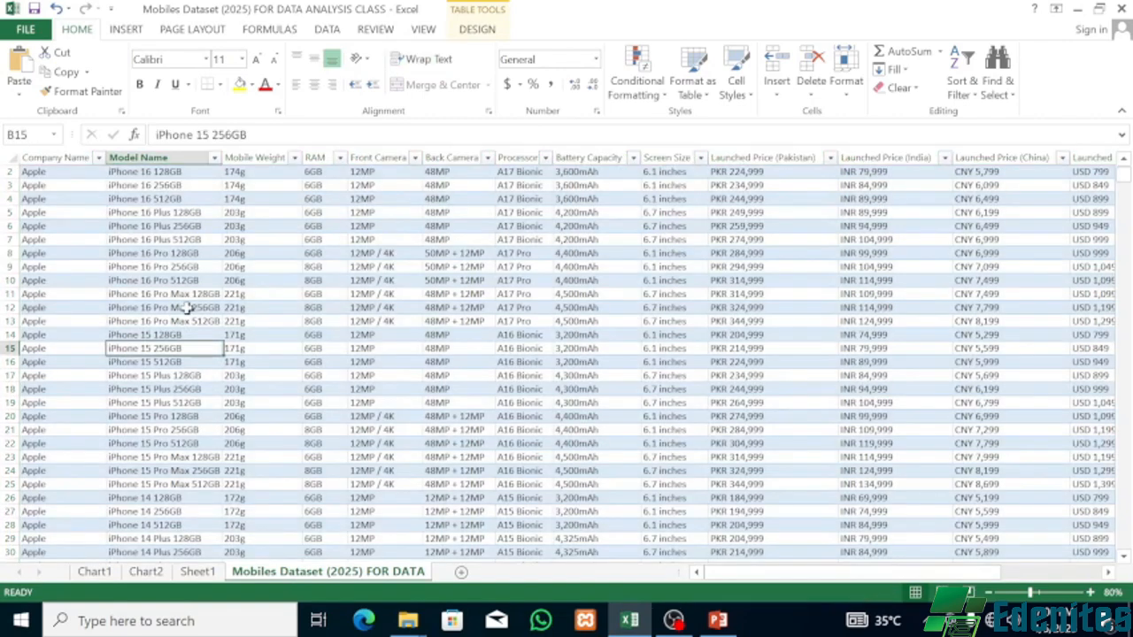
{"action": "scroll", "coordinate": [208, 248], "scroll_direction": "up", "scroll_amount": 1}
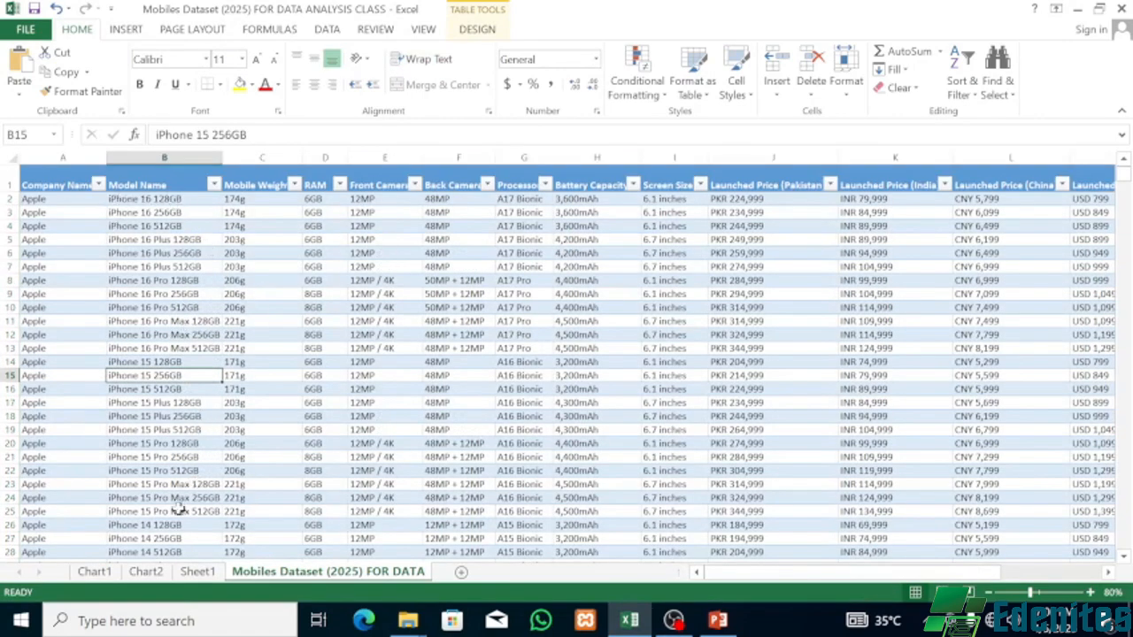
{"action": "scroll", "coordinate": [164, 452], "scroll_direction": "down", "scroll_amount": 4}
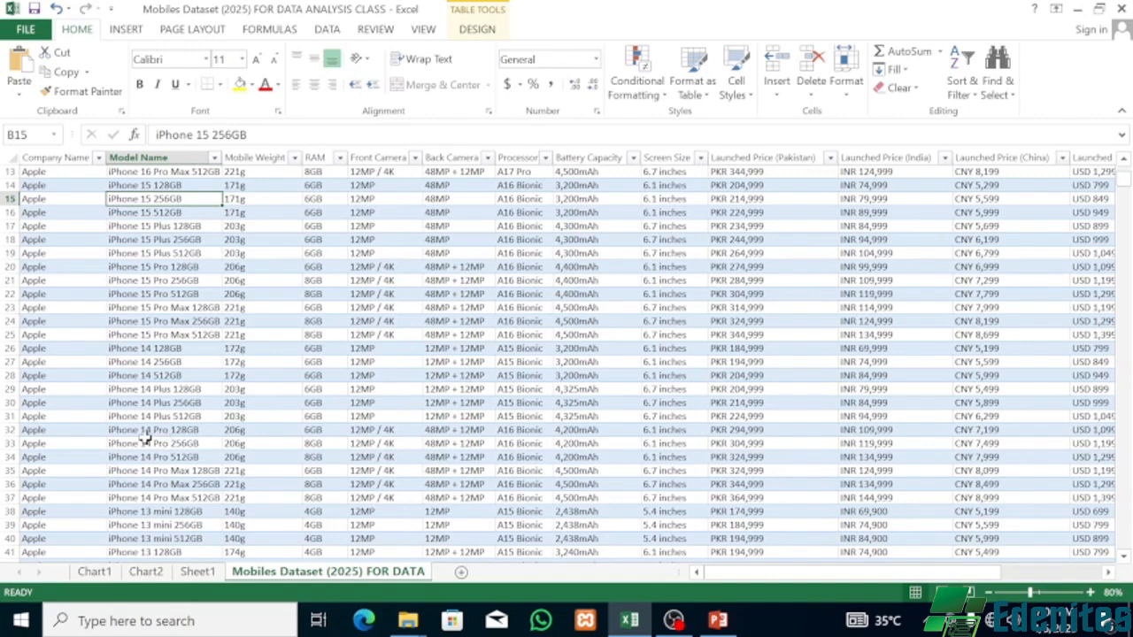
{"action": "left_click", "coordinate": [211, 574]}
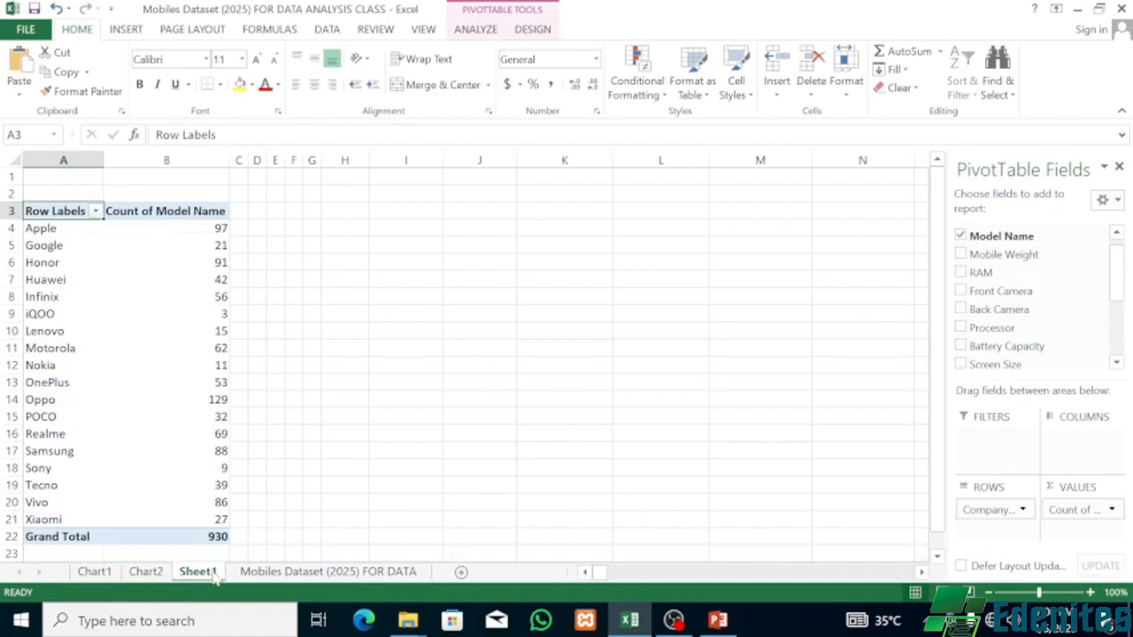
{"action": "left_click", "coordinate": [304, 573]}
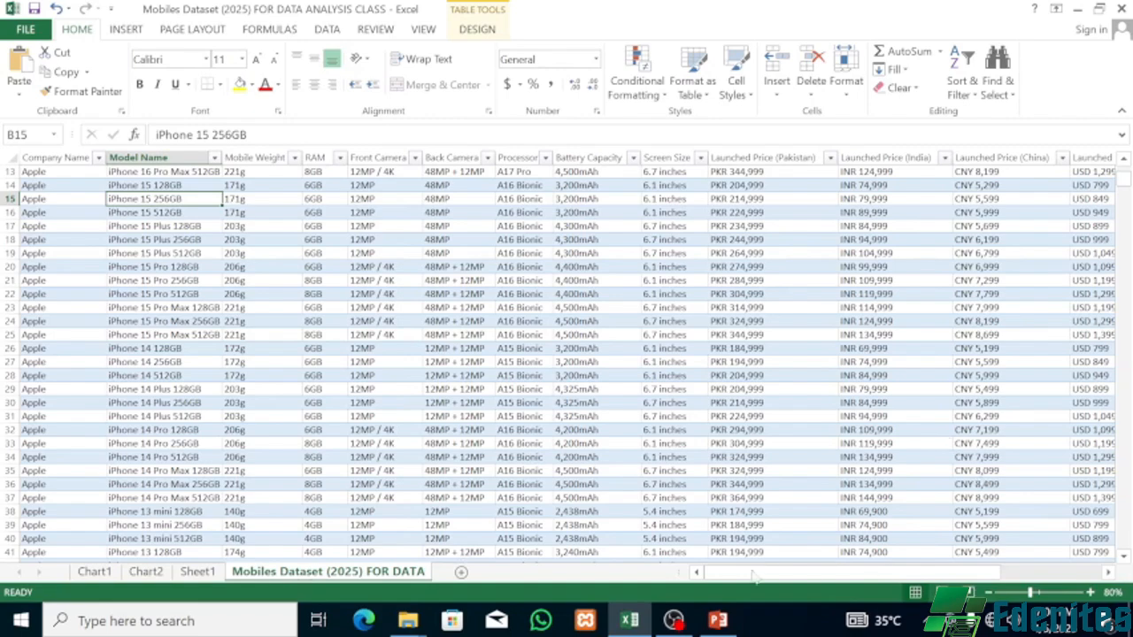
{"action": "left_click_drag", "start_coordinate": [1107, 574], "coordinate": [1107, 574]}
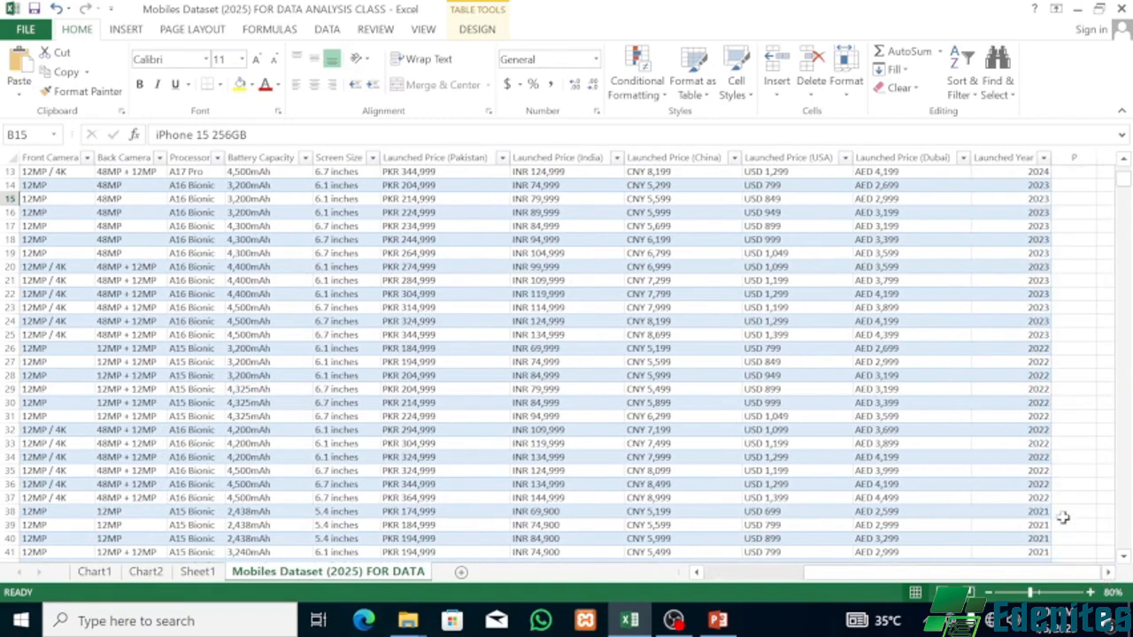
{"action": "scroll", "coordinate": [1003, 400], "scroll_direction": "down", "scroll_amount": 4}
{"action": "scroll", "coordinate": [1003, 400], "scroll_direction": "down", "scroll_amount": 20}
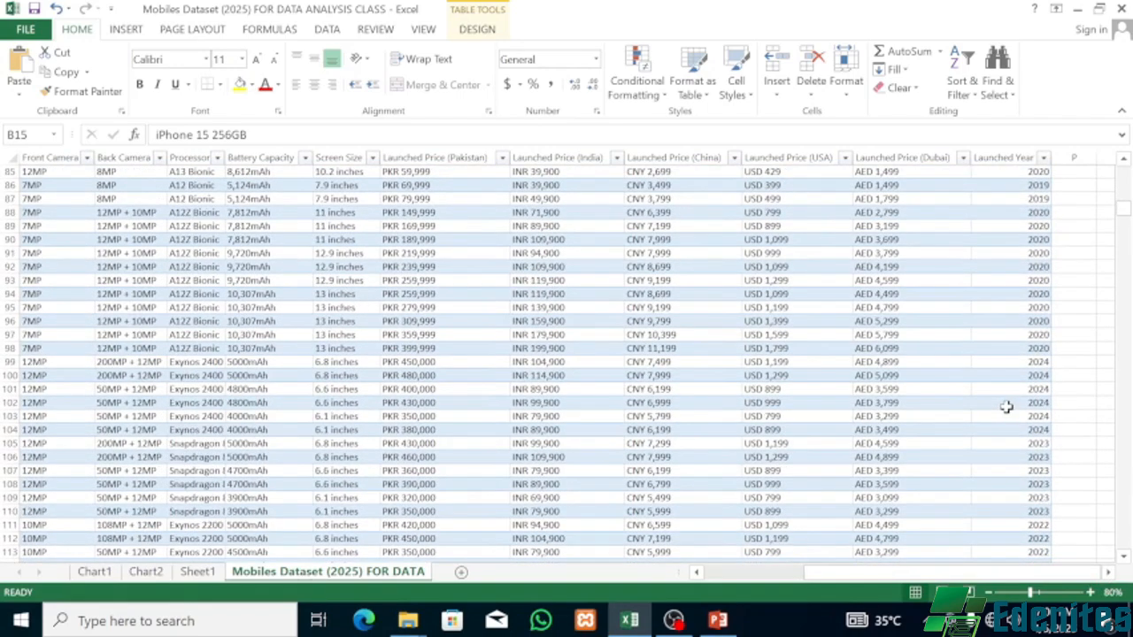
{"action": "scroll", "coordinate": [1007, 407], "scroll_direction": "up", "scroll_amount": 6}
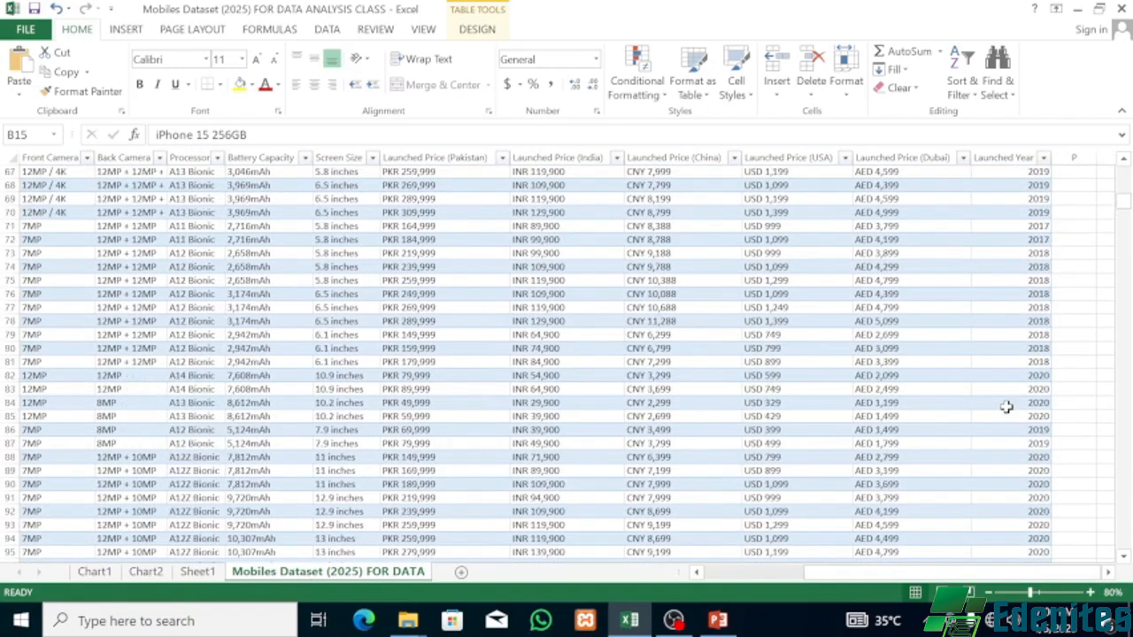
{"action": "scroll", "coordinate": [1007, 406], "scroll_direction": "up", "scroll_amount": 3}
{"action": "scroll", "coordinate": [1006, 406], "scroll_direction": "up", "scroll_amount": 16}
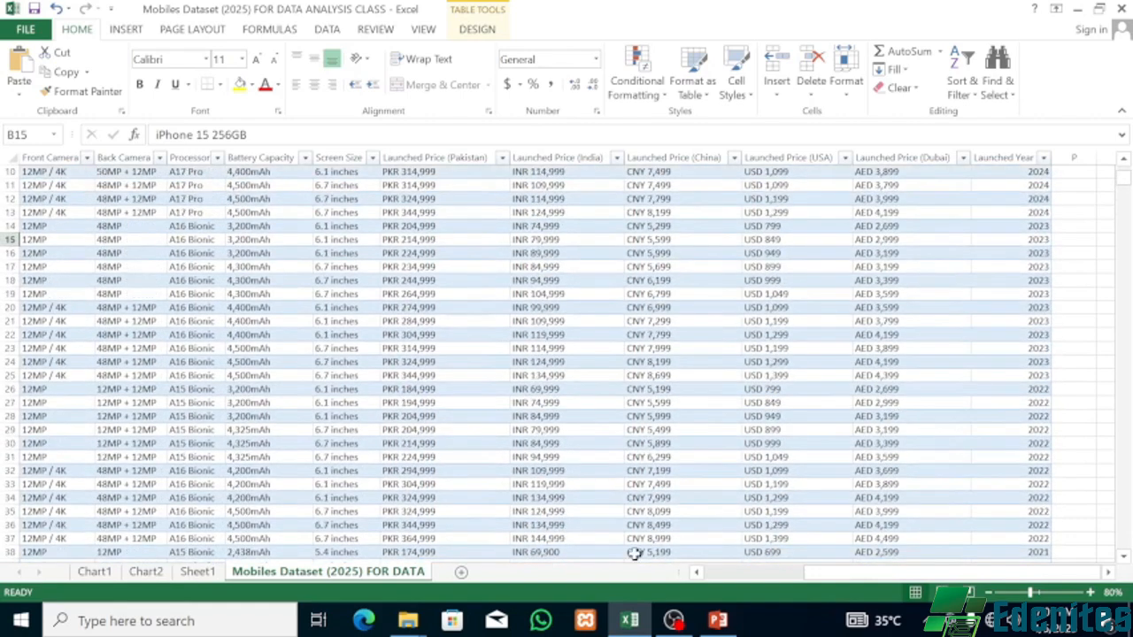
Add the Launched Year field to the rows of the Sheet1 PivotTable, below Company Name.
{"action": "left_click", "coordinate": [197, 571]}
{"action": "mouse_move", "coordinate": [213, 438]}
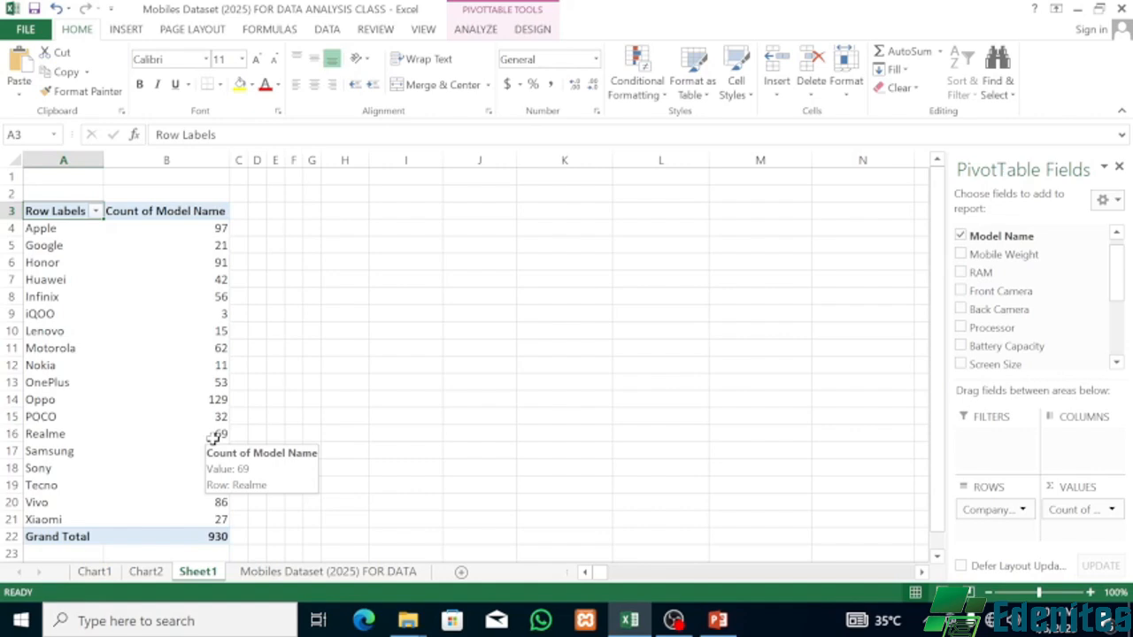
{"action": "left_click", "coordinate": [1116, 364]}
{"action": "left_click", "coordinate": [1116, 363]}
{"action": "left_click", "coordinate": [1116, 363]}
{"action": "left_click", "coordinate": [1116, 363]}
{"action": "left_click", "coordinate": [1116, 364]}
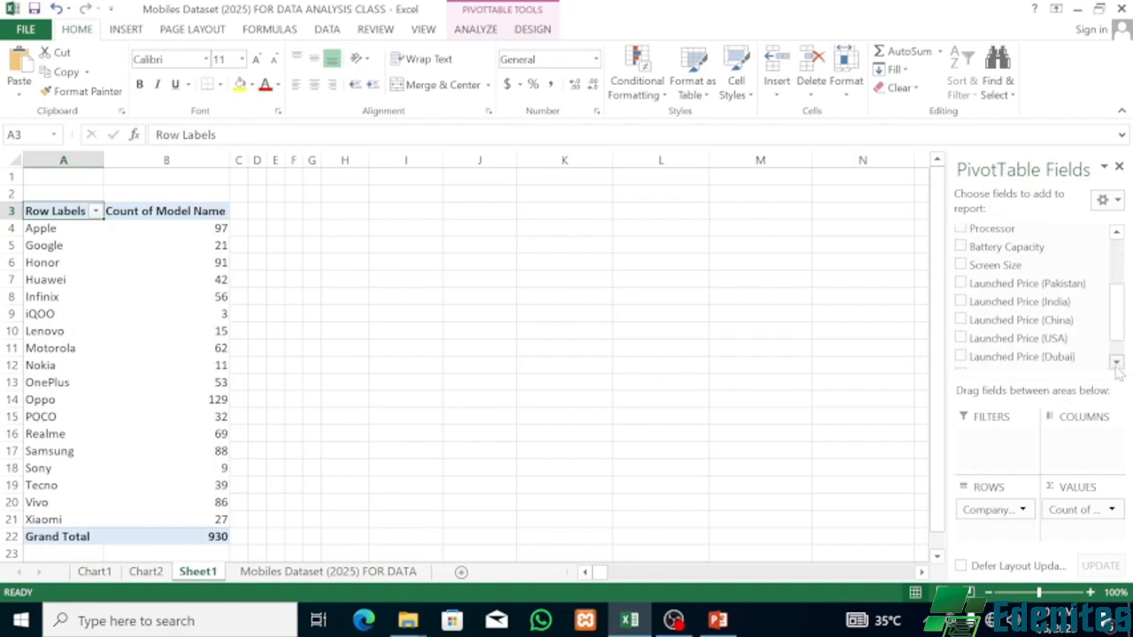
{"action": "left_click", "coordinate": [1116, 364]}
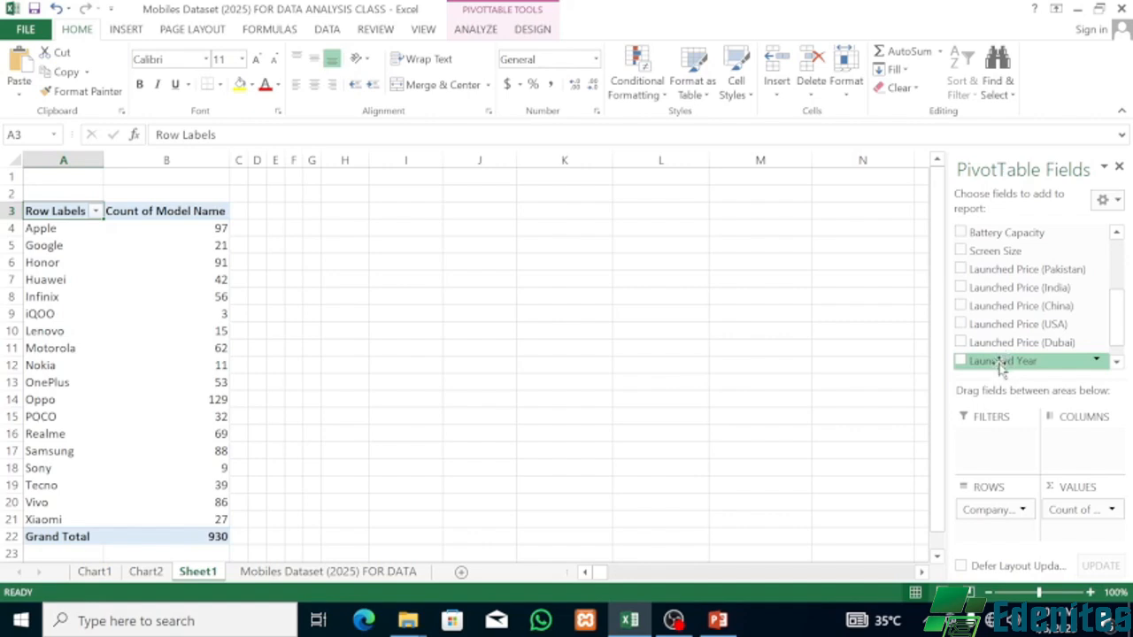
{"action": "left_click_drag", "start_coordinate": [1000, 367], "coordinate": [999, 528]}
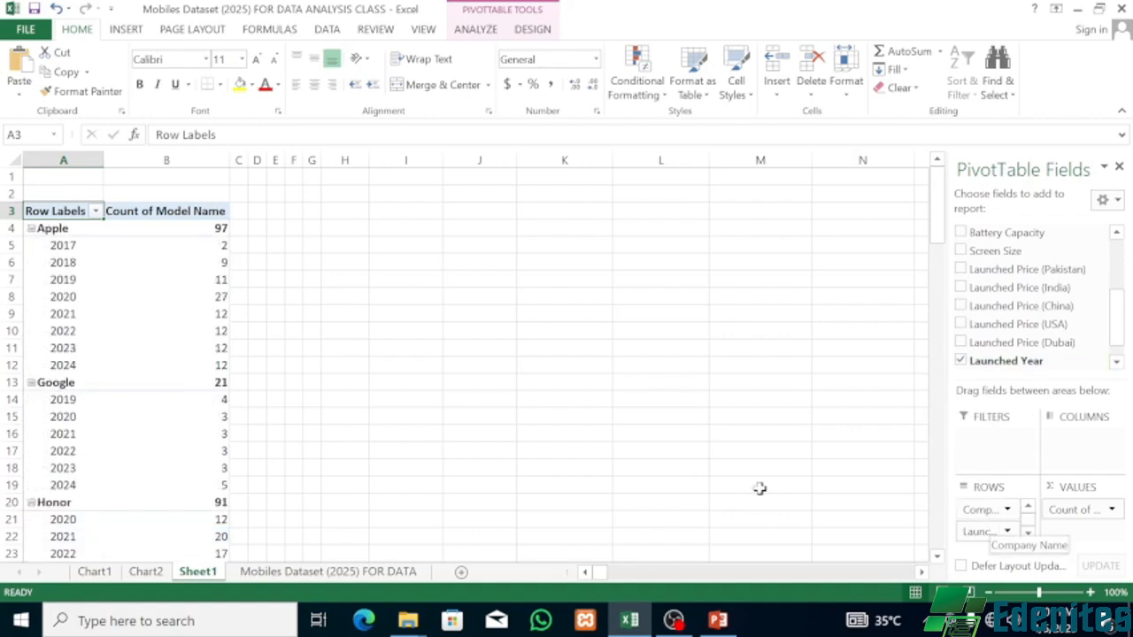
Review the yearly model counts per company in the PivotTable and return to the header row of the mobiles dataset sheet.
{"action": "scroll", "coordinate": [366, 417], "scroll_direction": "down", "scroll_amount": 1}
{"action": "scroll", "coordinate": [284, 422], "scroll_direction": "up", "scroll_amount": 1}
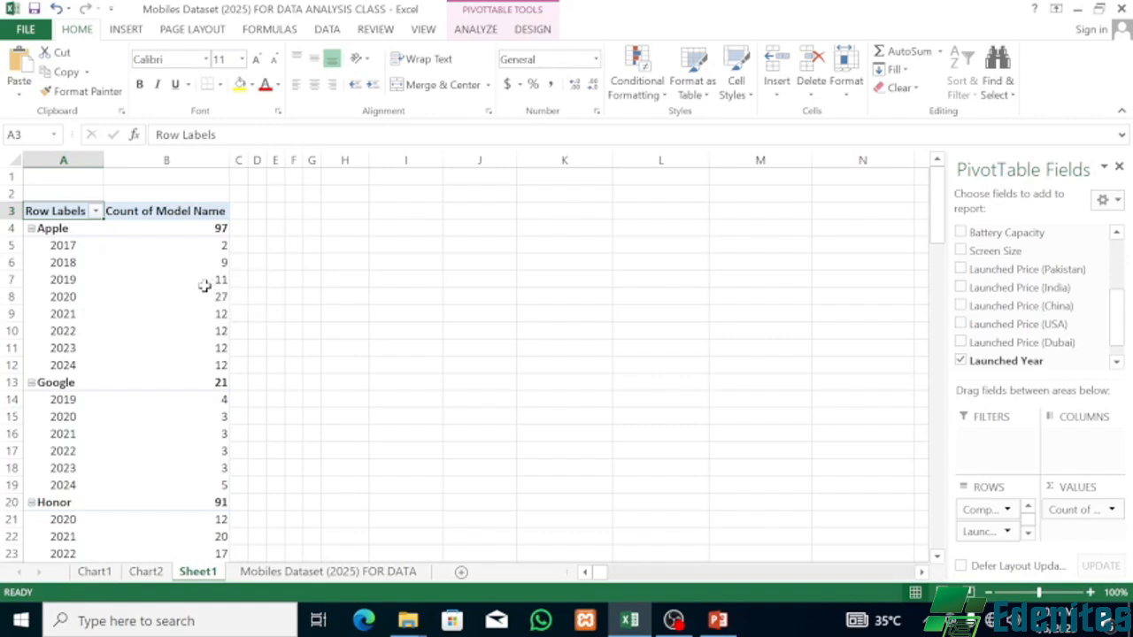
{"action": "mouse_move", "coordinate": [194, 303]}
{"action": "left_click", "coordinate": [323, 571]}
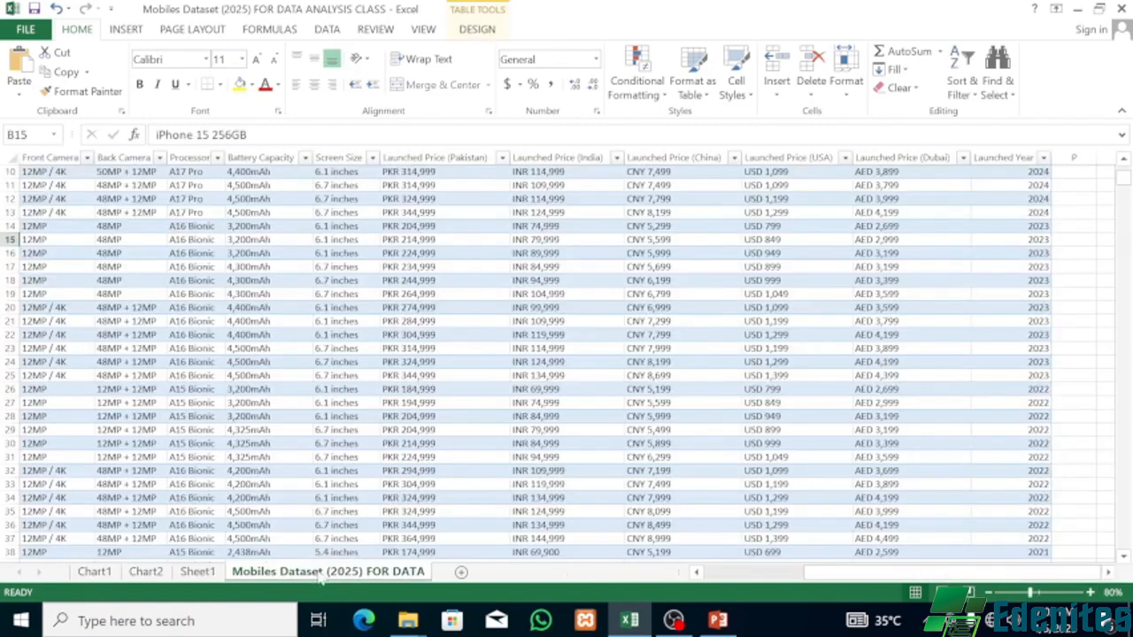
{"action": "scroll", "coordinate": [281, 425], "scroll_direction": "up", "scroll_amount": 3}
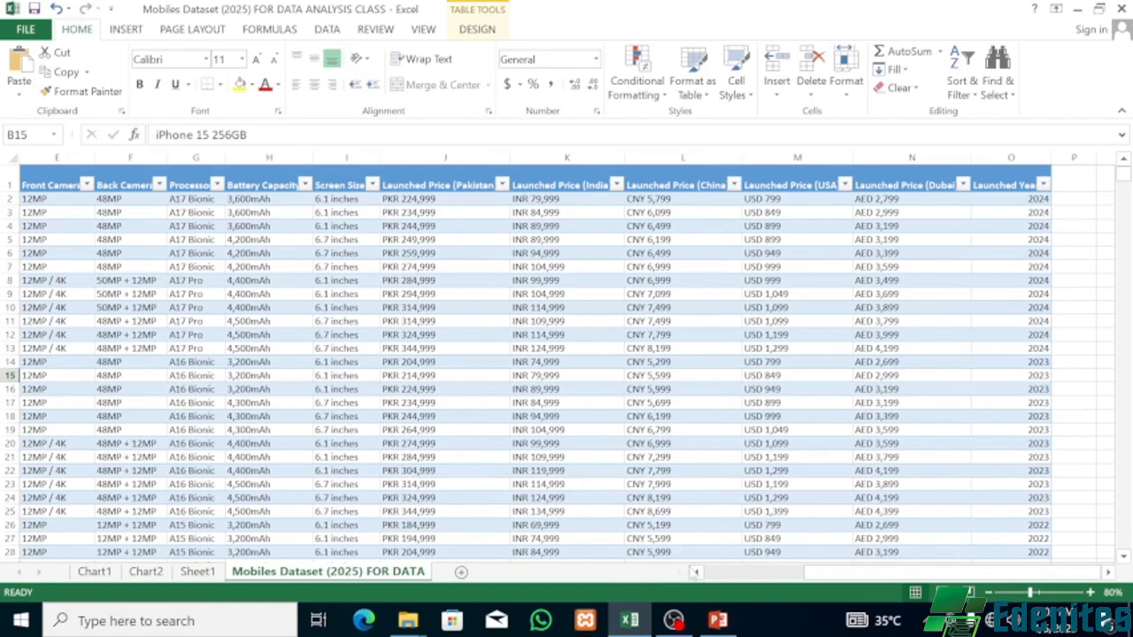
Narrow the Mobile Weight column in the mobiles dataset sheet.
{"action": "scroll", "coordinate": [698, 573], "scroll_direction": "left", "scroll_amount": 2}
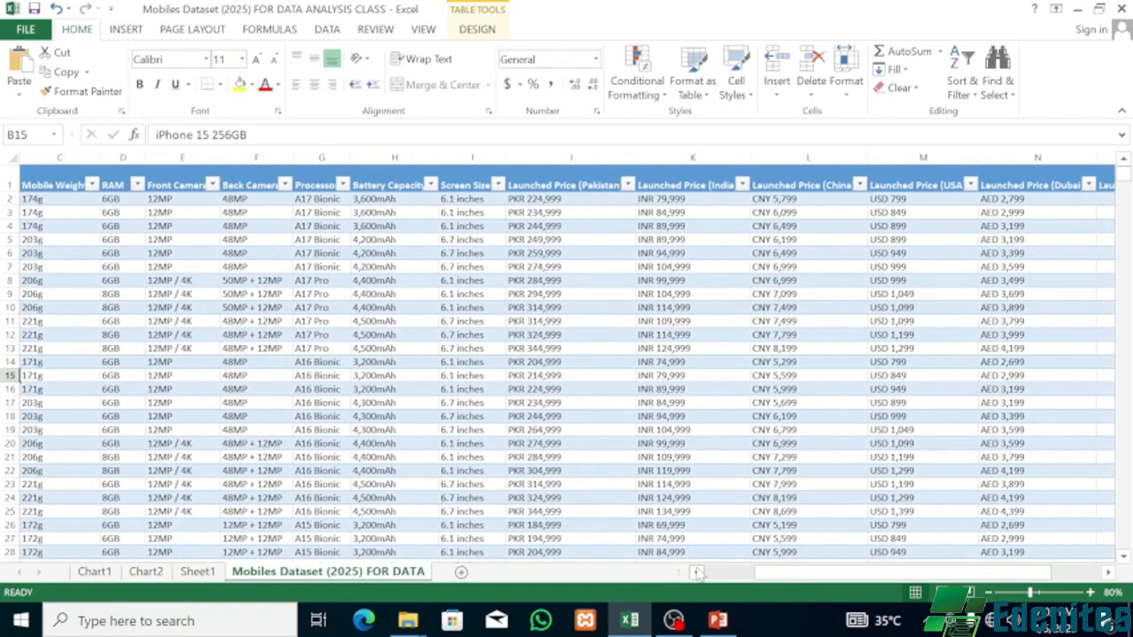
{"action": "left_click", "coordinate": [1019, 593]}
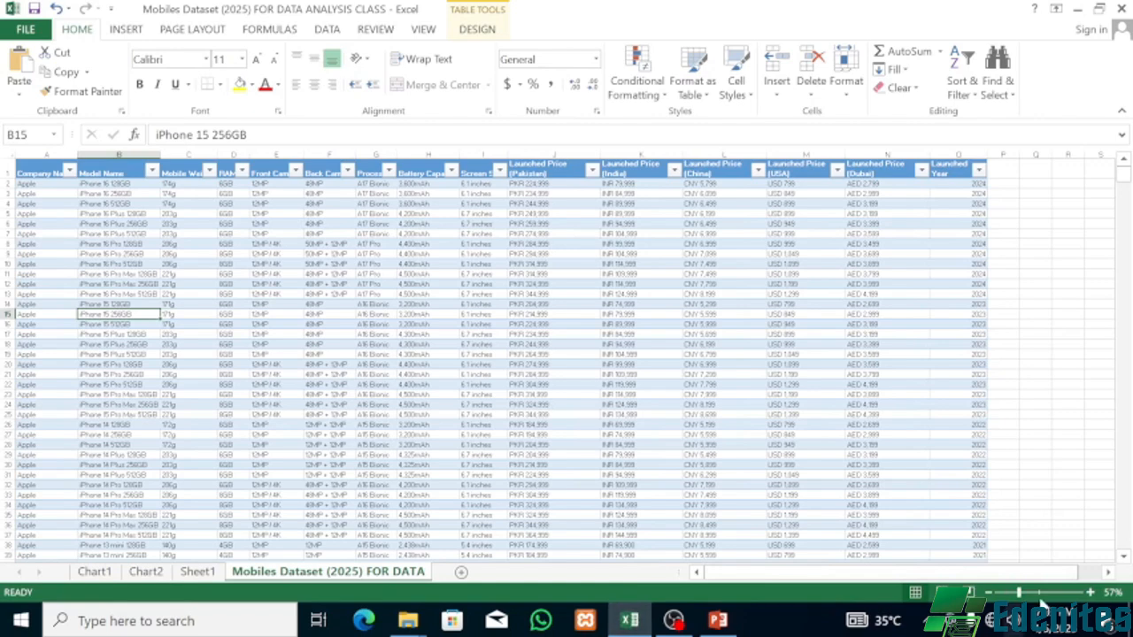
{"action": "left_click_drag", "start_coordinate": [1020, 594], "coordinate": [1026, 595]}
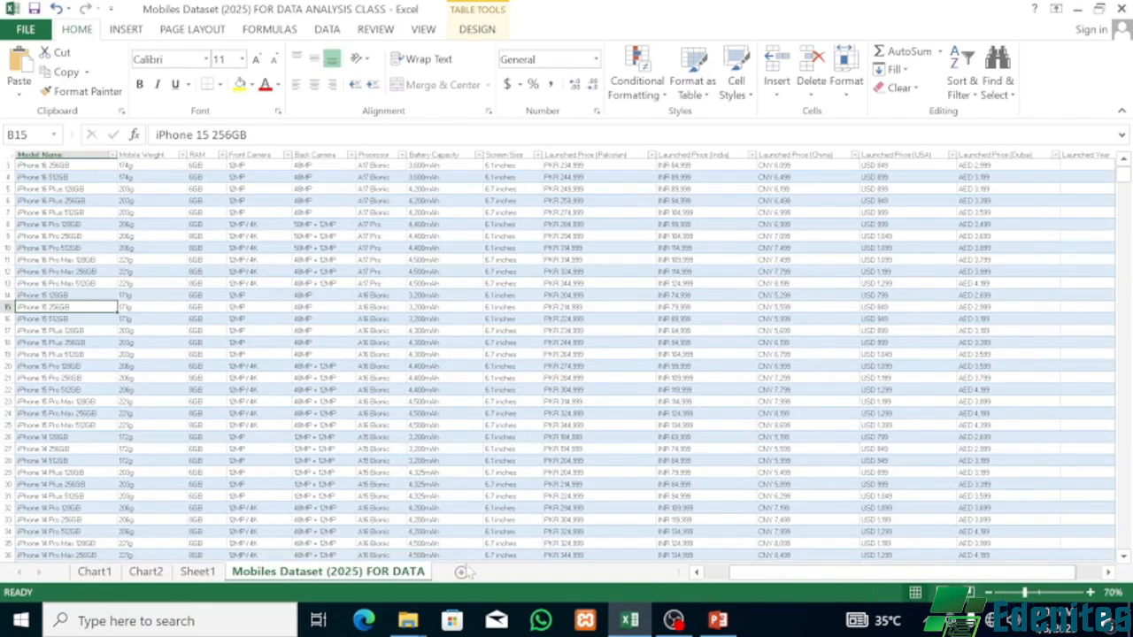
{"action": "left_click", "coordinate": [696, 572]}
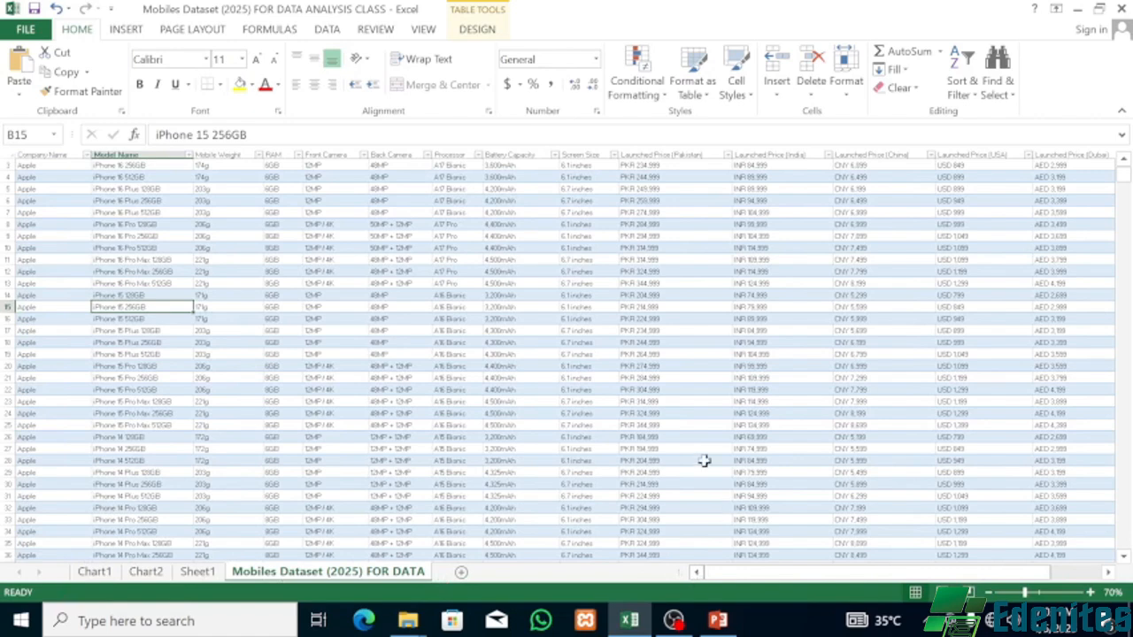
{"action": "left_click", "coordinate": [1030, 591]}
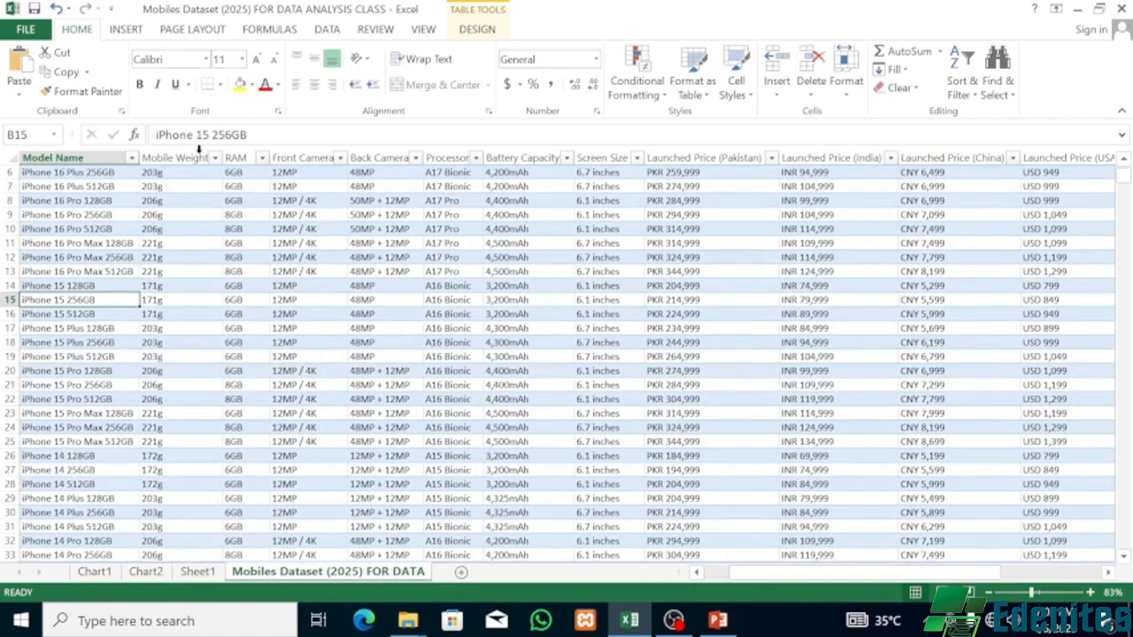
{"action": "mouse_move", "coordinate": [224, 157]}
{"action": "left_mouse_down"}
{"action": "mouse_move", "coordinate": [203, 157]}
{"action": "mouse_move", "coordinate": [246, 150]}
{"action": "mouse_move", "coordinate": [239, 158]}
{"action": "left_mouse_up"}
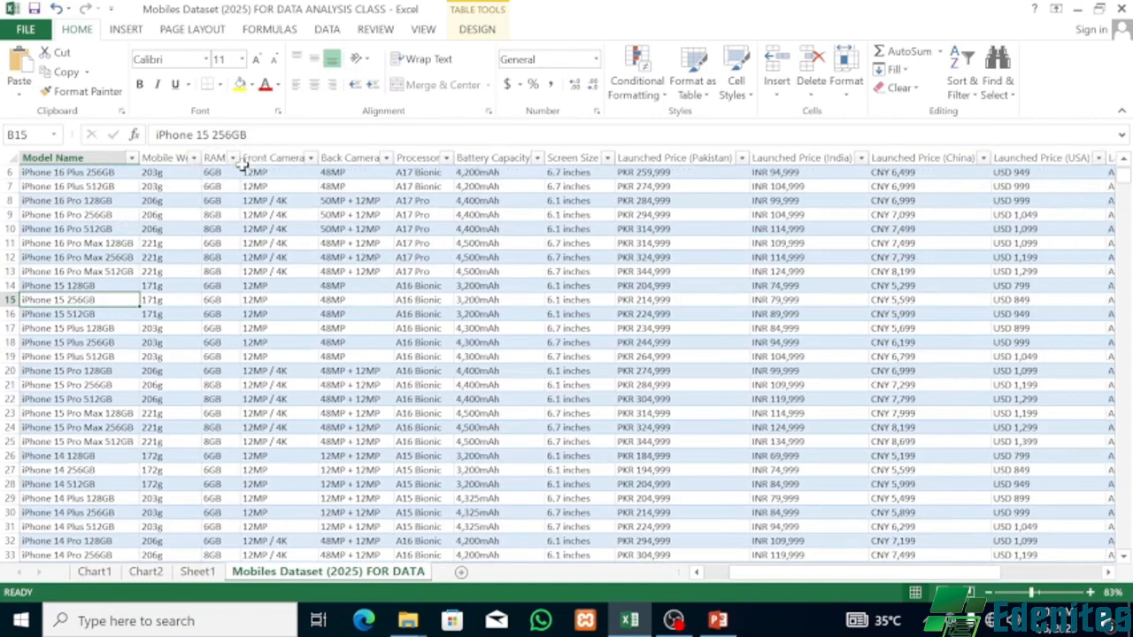
{"action": "left_click", "coordinate": [110, 328]}
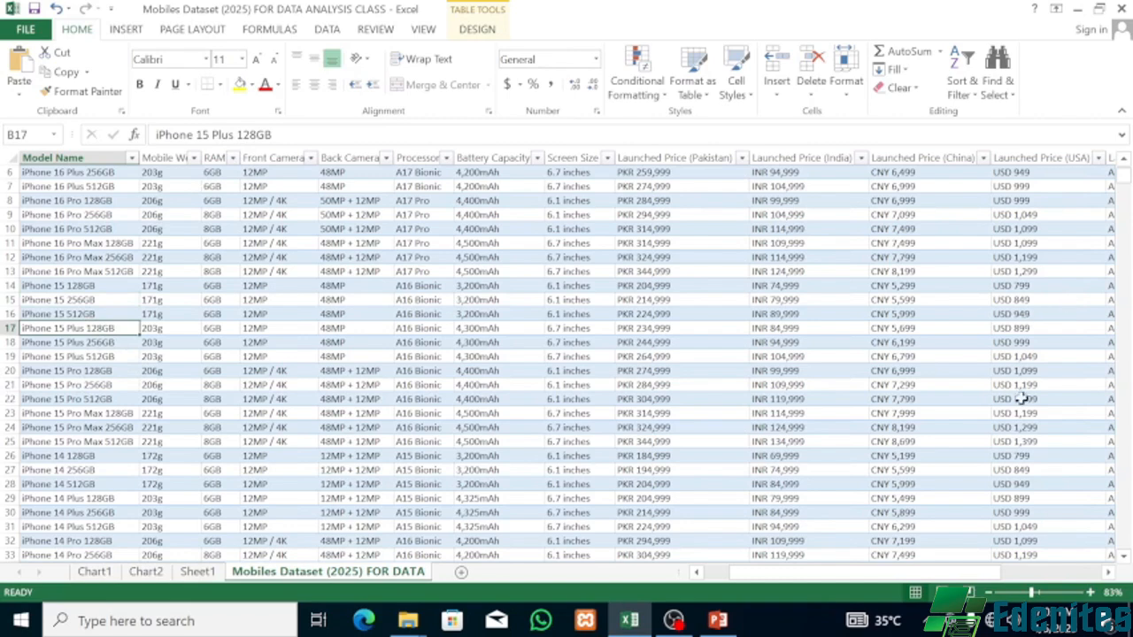
Examine the yearly model counts in the Sheet1 PivotTable for the companies from Apple through OnePlus.
{"action": "left_click", "coordinate": [198, 572]}
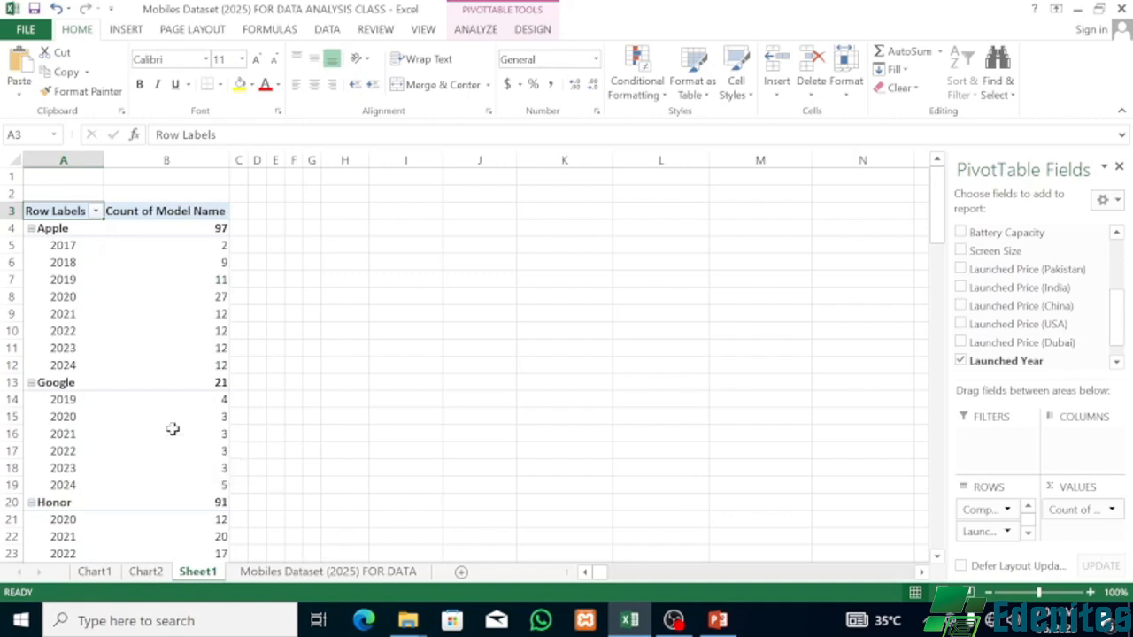
{"action": "scroll", "coordinate": [170, 420], "scroll_direction": "down", "scroll_amount": 2}
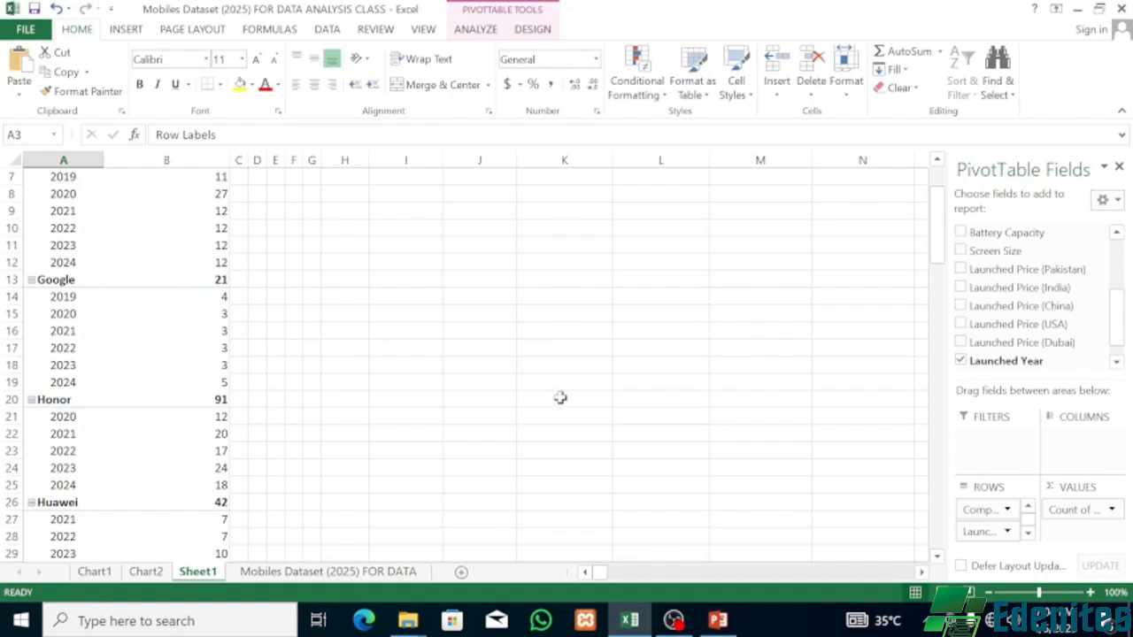
{"action": "scroll", "coordinate": [157, 400], "scroll_direction": "down", "scroll_amount": 2}
{"action": "mouse_move", "coordinate": [155, 402]}
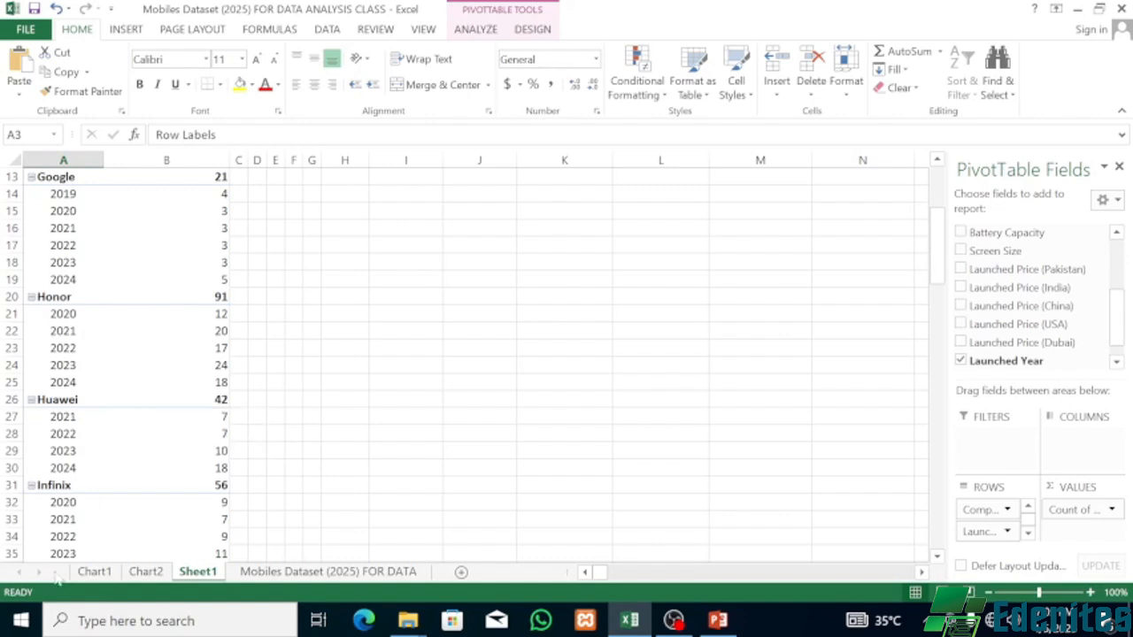
{"action": "scroll", "coordinate": [181, 478], "scroll_direction": "down", "scroll_amount": 4}
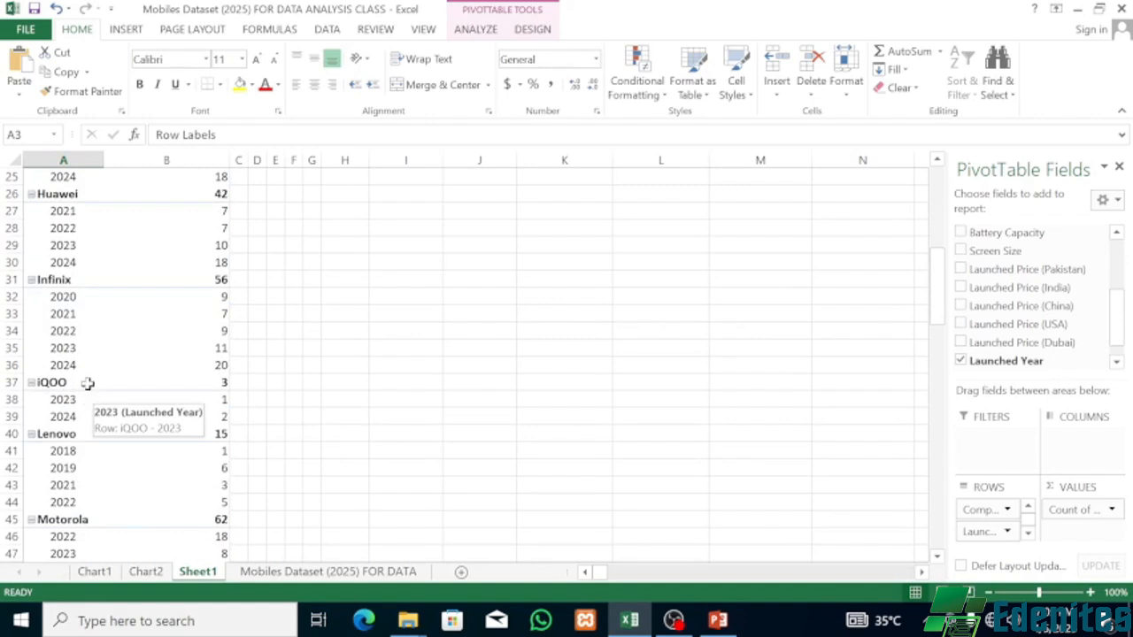
{"action": "scroll", "coordinate": [235, 346], "scroll_direction": "down", "scroll_amount": 3}
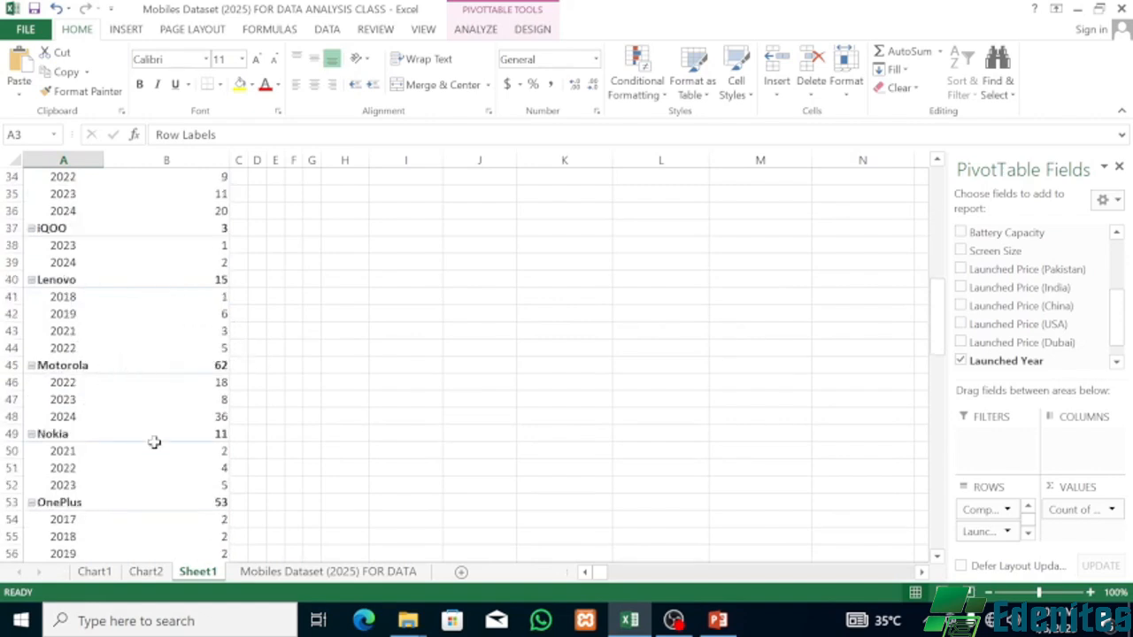
{"action": "scroll", "coordinate": [114, 415], "scroll_direction": "down", "scroll_amount": 1}
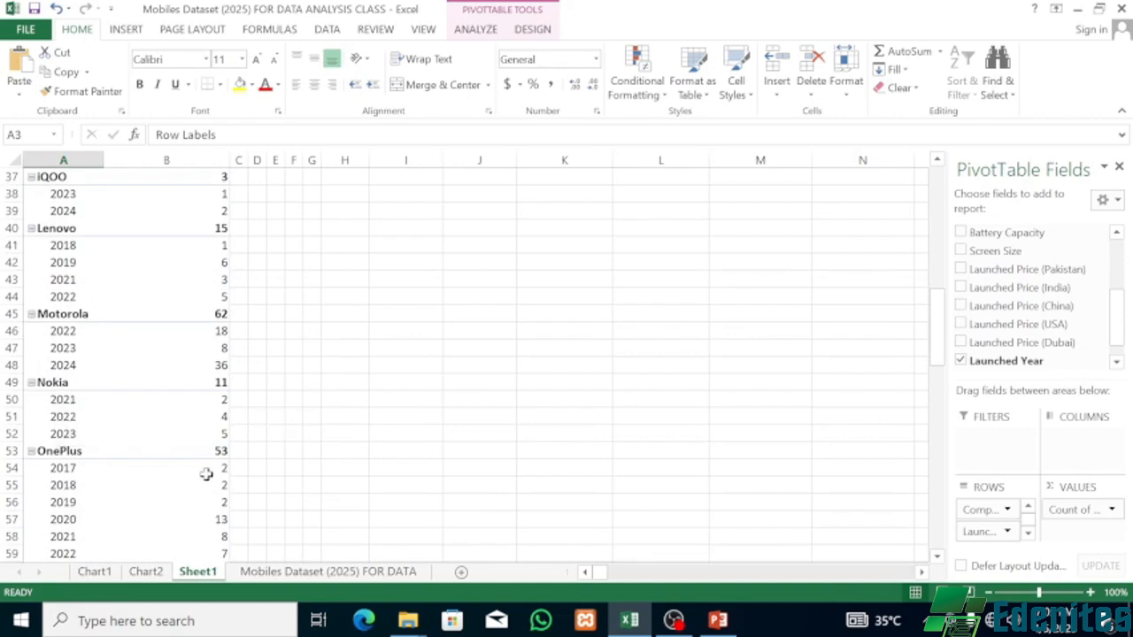
{"action": "mouse_move", "coordinate": [204, 474]}
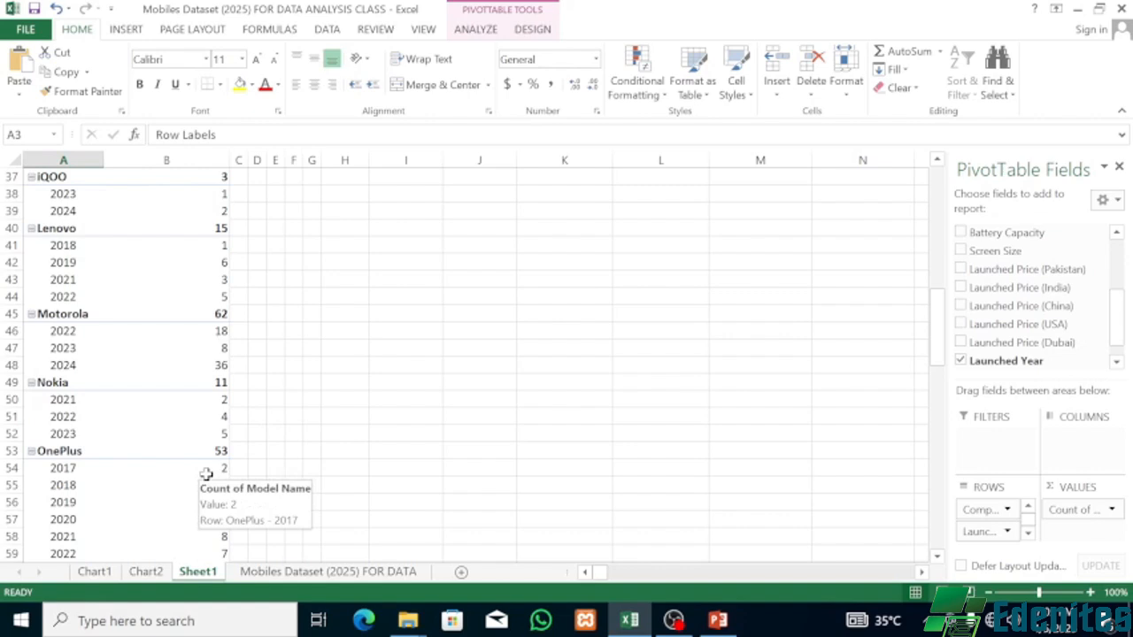
Examine the yearly model counts for the companies from Oppo through Xiaomi, down to the PivotTable's Grand Total.
{"action": "scroll", "coordinate": [146, 400], "scroll_direction": "down", "scroll_amount": 5}
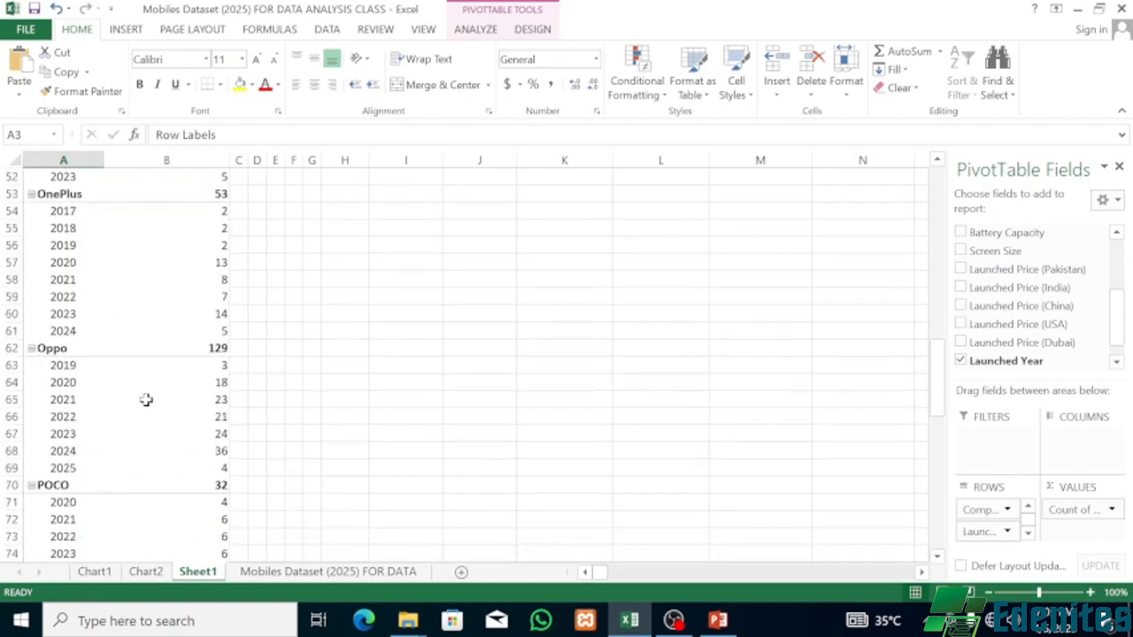
{"action": "scroll", "coordinate": [157, 395], "scroll_direction": "down", "scroll_amount": 1}
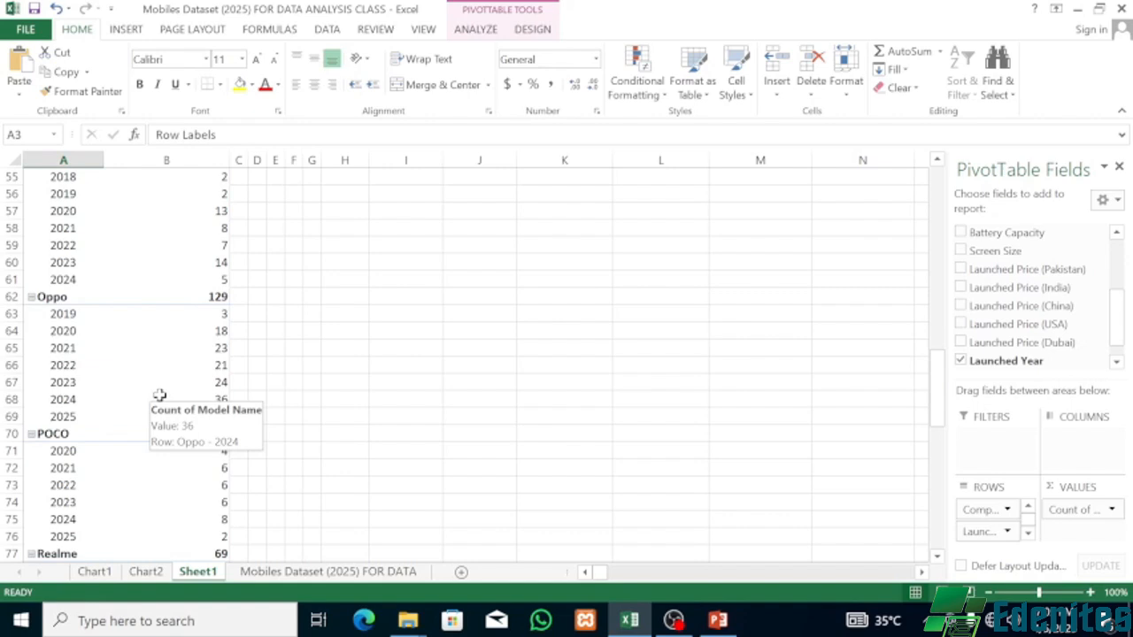
{"action": "mouse_move", "coordinate": [164, 373]}
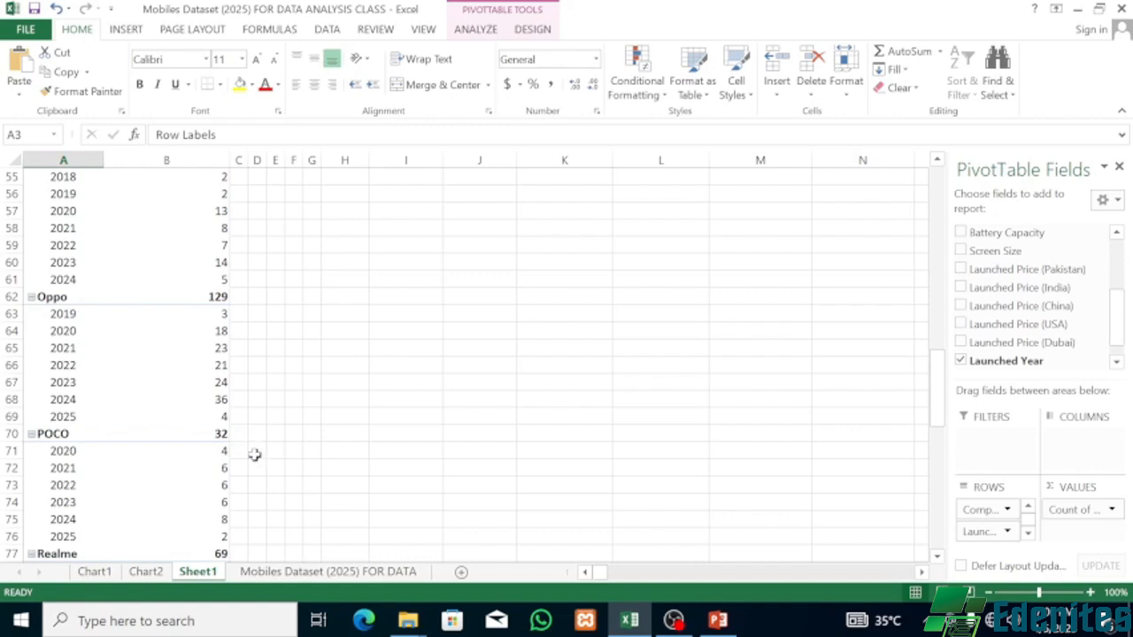
{"action": "scroll", "coordinate": [200, 471], "scroll_direction": "down", "scroll_amount": 3}
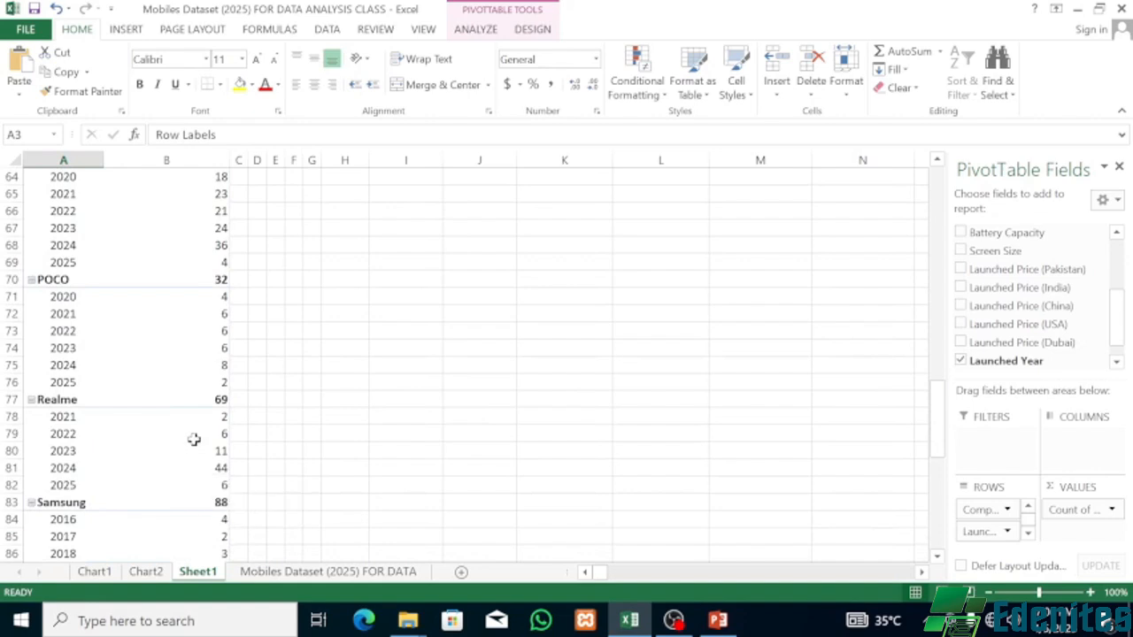
{"action": "scroll", "coordinate": [195, 439], "scroll_direction": "down", "scroll_amount": 2}
{"action": "mouse_move", "coordinate": [196, 436]}
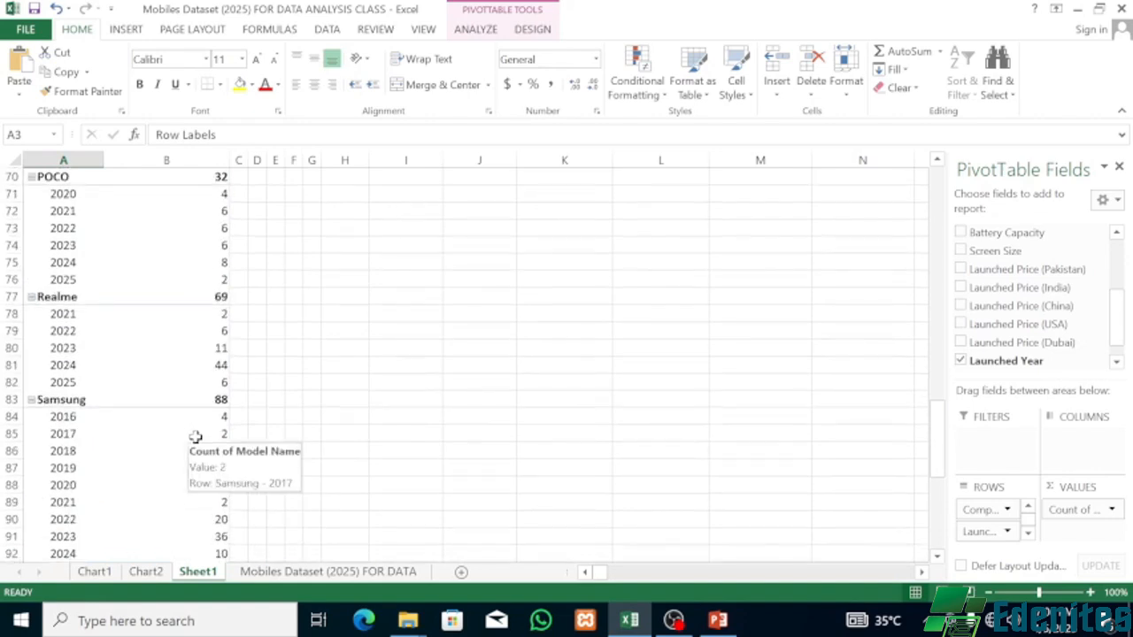
{"action": "scroll", "coordinate": [200, 438], "scroll_direction": "down", "scroll_amount": 2}
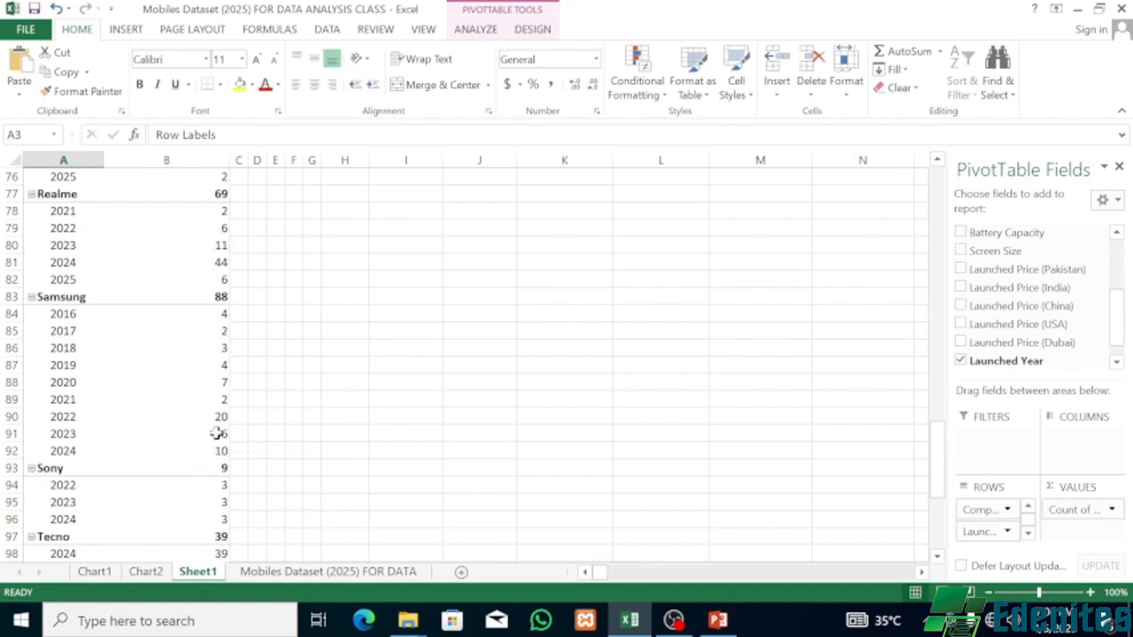
{"action": "scroll", "coordinate": [177, 421], "scroll_direction": "down", "scroll_amount": 3}
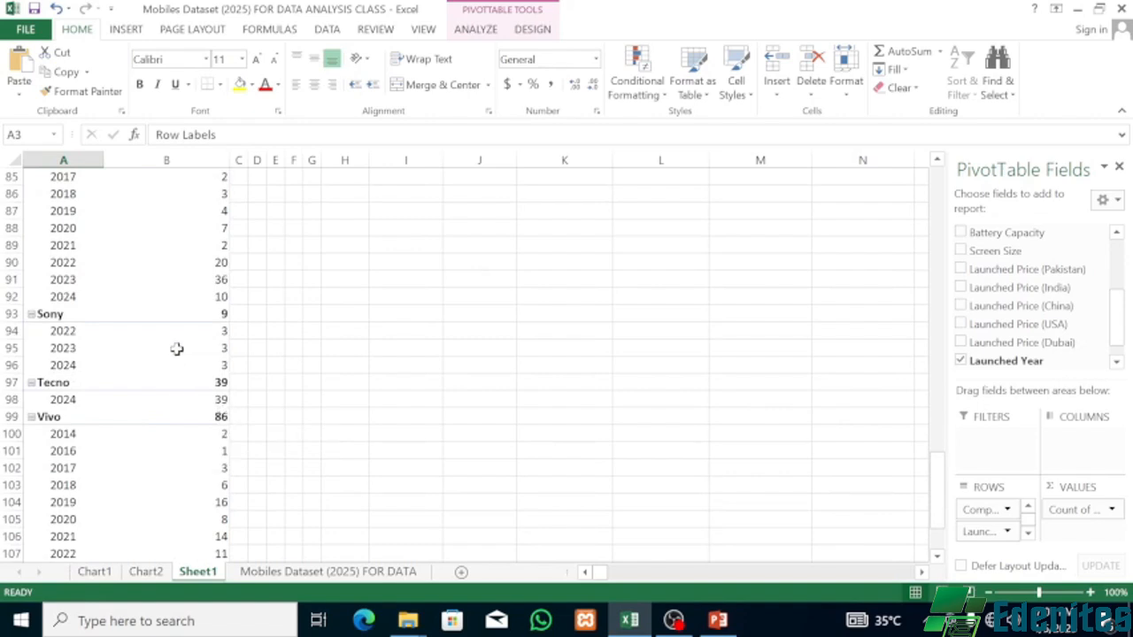
{"action": "scroll", "coordinate": [175, 354], "scroll_direction": "down", "scroll_amount": 3}
{"action": "scroll", "coordinate": [173, 356], "scroll_direction": "down", "scroll_amount": 3}
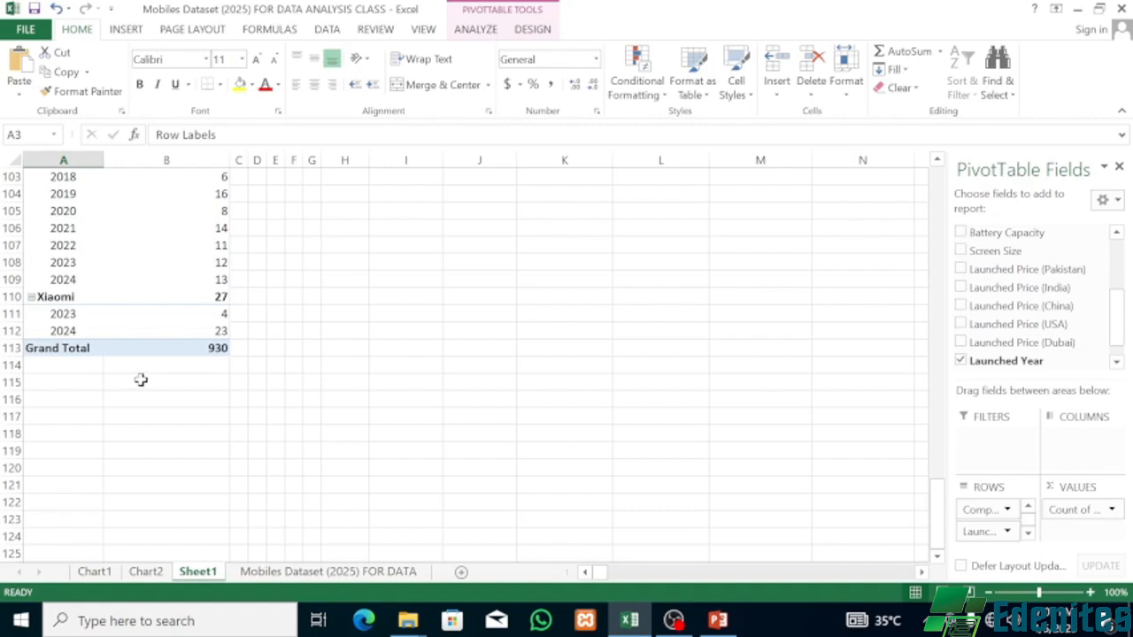
Go back through the PivotTable from the Grand Total up to Infinix, comparing the companies' launch years and model counts.
{"action": "scroll", "coordinate": [140, 376], "scroll_direction": "up", "scroll_amount": 5}
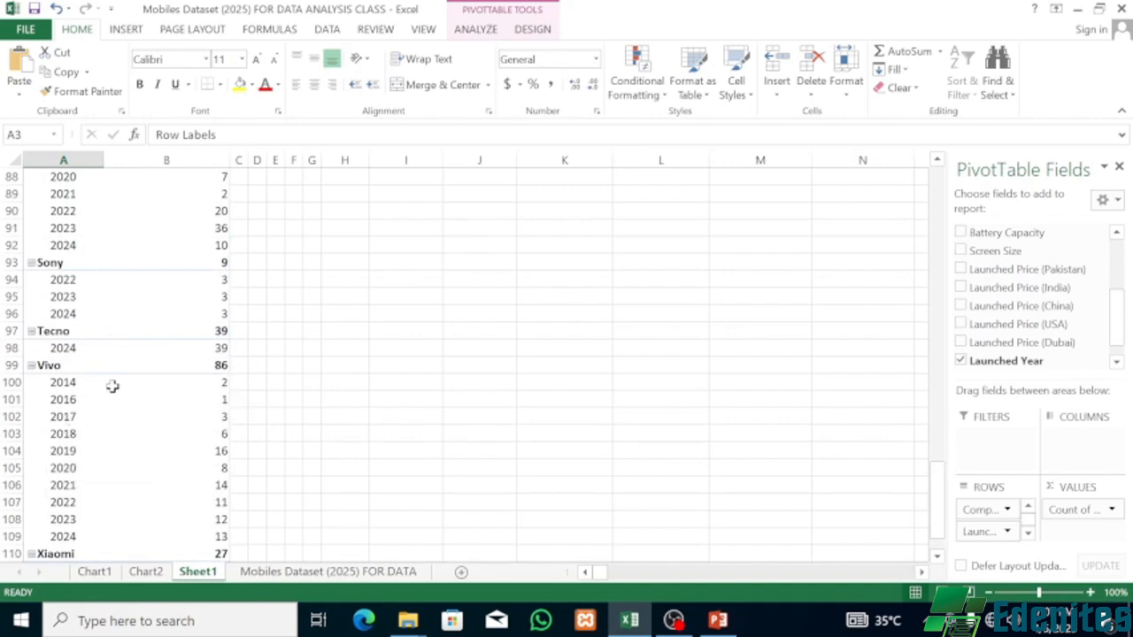
{"action": "scroll", "coordinate": [112, 371], "scroll_direction": "up", "scroll_amount": 2}
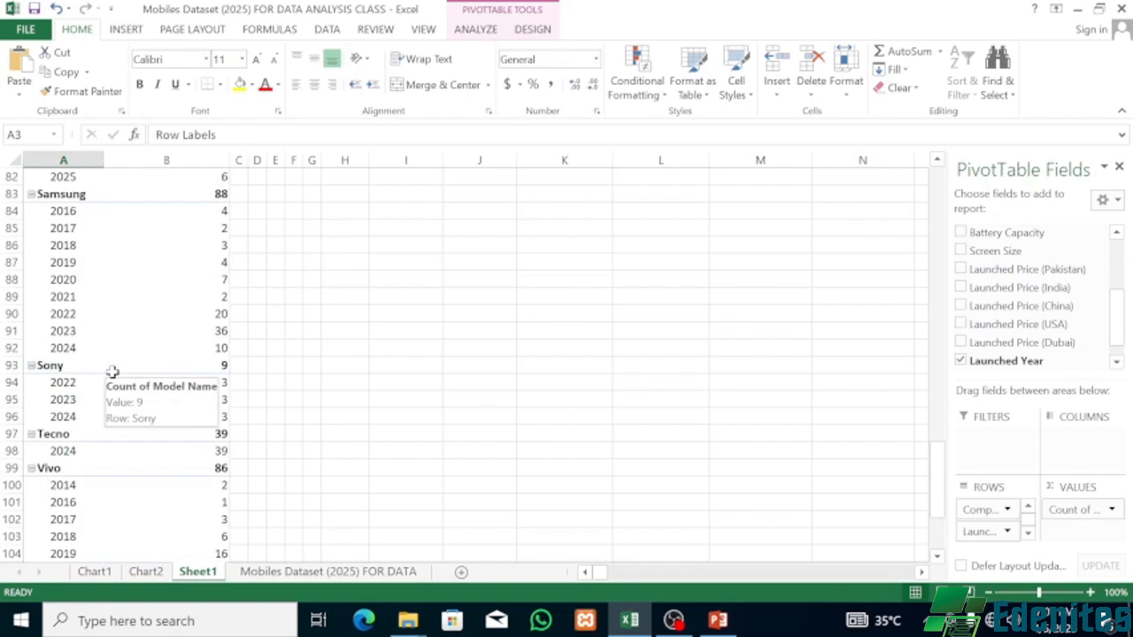
{"action": "scroll", "coordinate": [115, 359], "scroll_direction": "up", "scroll_amount": 1}
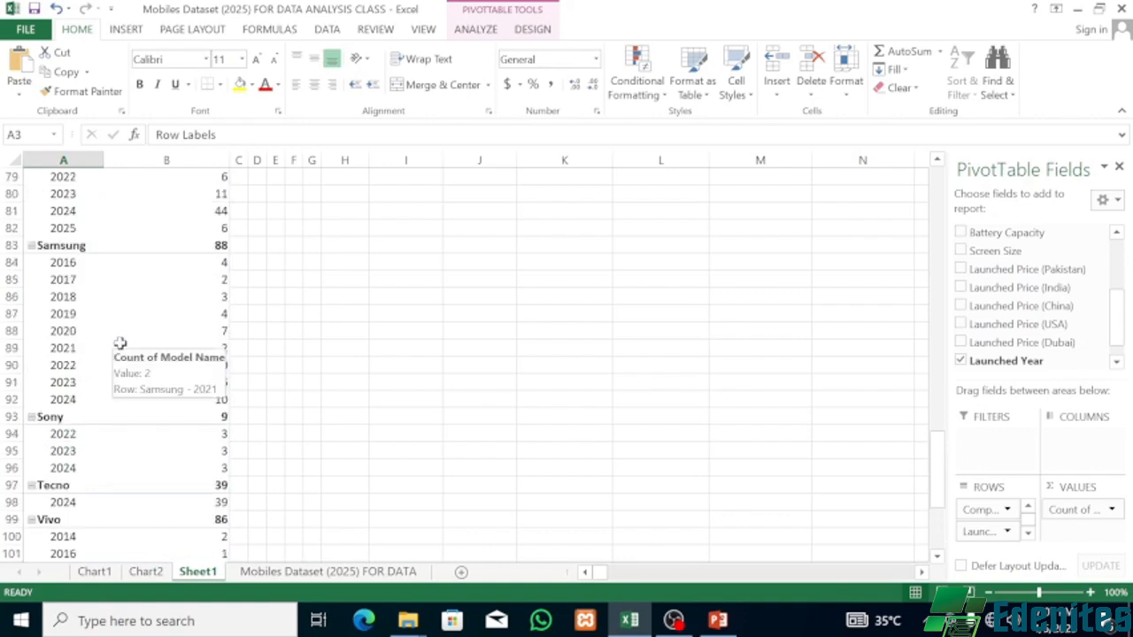
{"action": "scroll", "coordinate": [118, 342], "scroll_direction": "up", "scroll_amount": 5}
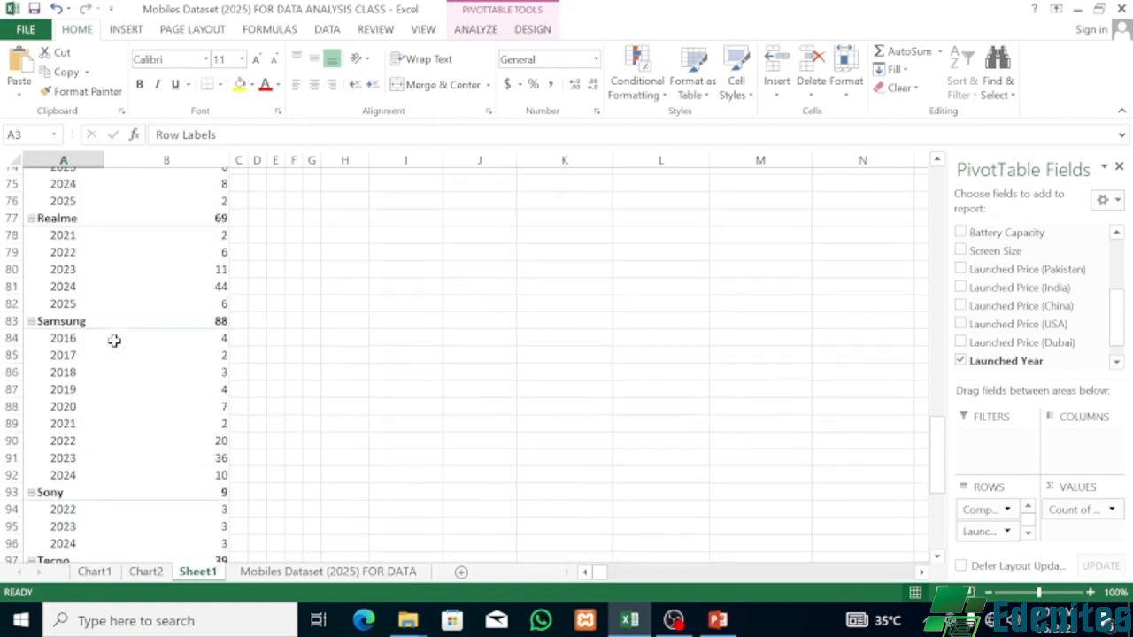
{"action": "scroll", "coordinate": [114, 341], "scroll_direction": "up", "scroll_amount": 2}
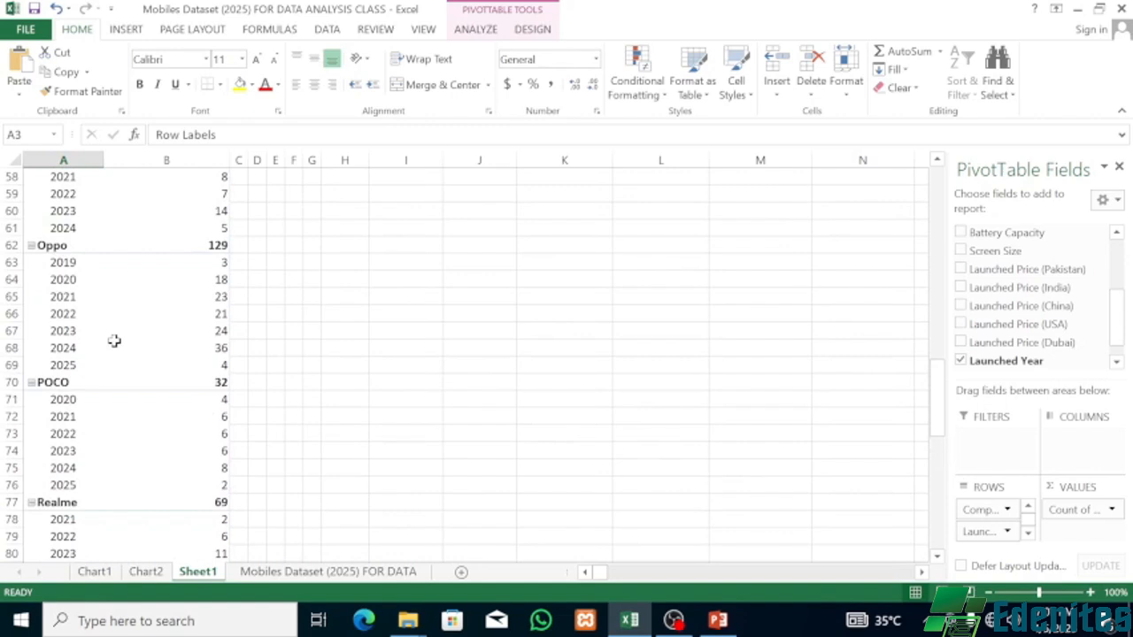
{"action": "scroll", "coordinate": [115, 341], "scroll_direction": "up", "scroll_amount": 1}
{"action": "scroll", "coordinate": [115, 341], "scroll_direction": "up", "scroll_amount": 2}
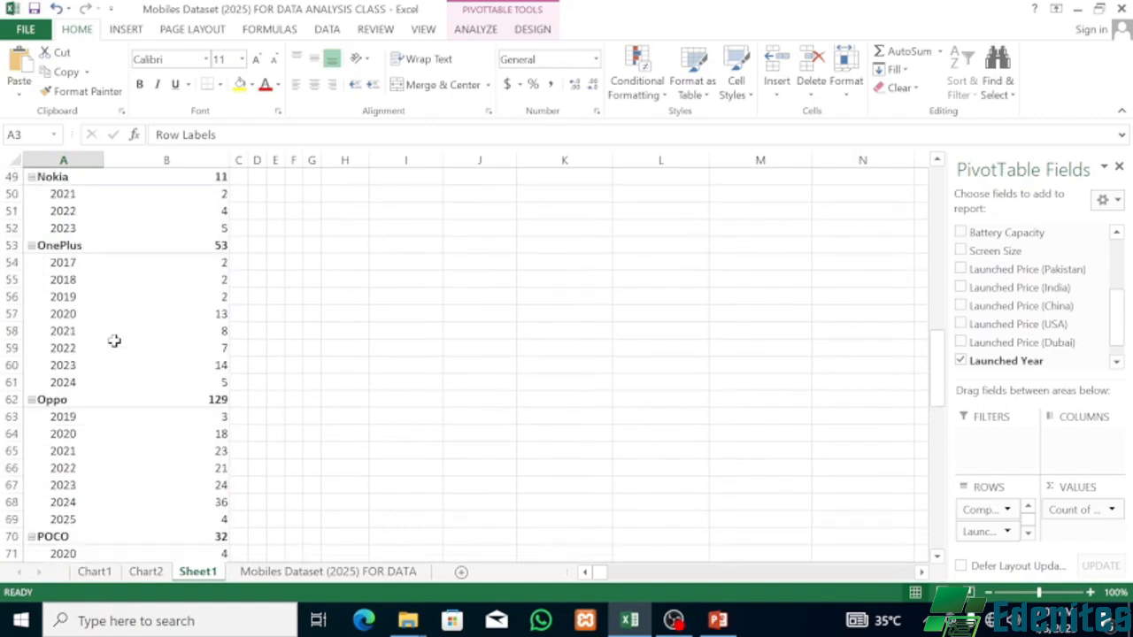
{"action": "scroll", "coordinate": [114, 341], "scroll_direction": "up", "scroll_amount": 4}
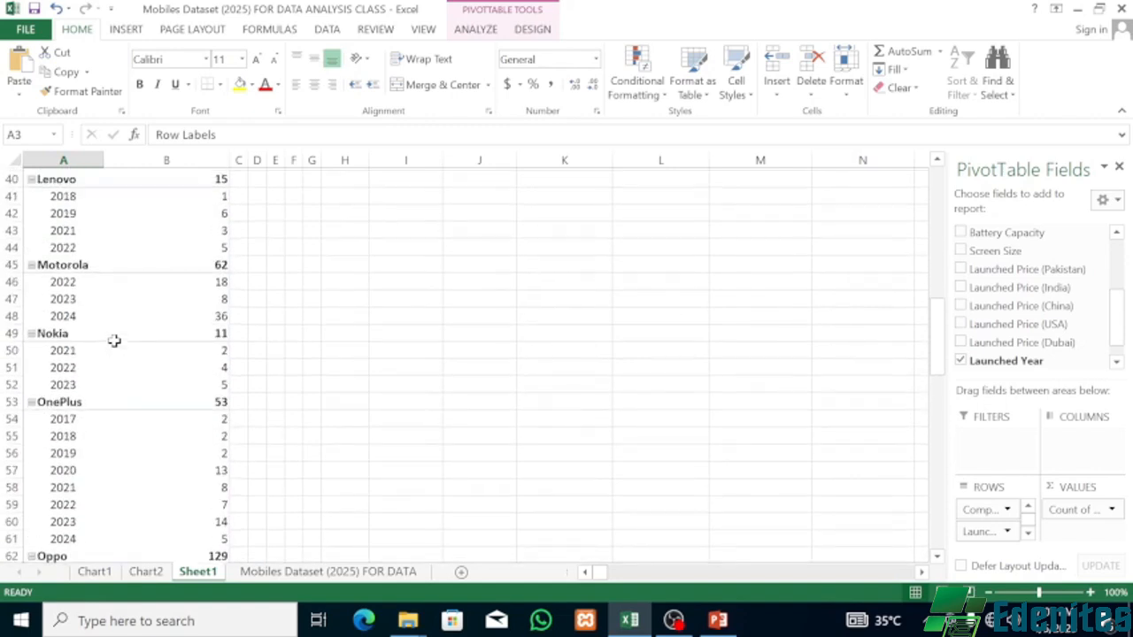
{"action": "scroll", "coordinate": [114, 341], "scroll_direction": "up", "scroll_amount": 2}
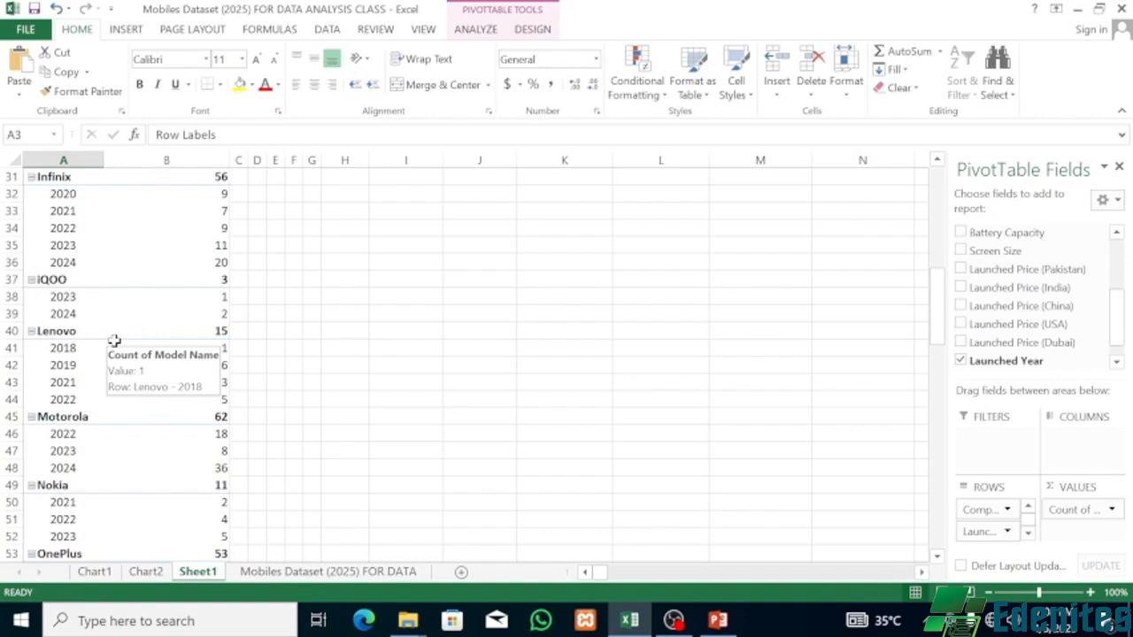
Recheck the lower company groups and the Grand Total, and return to the first row of the PivotTable.
{"action": "scroll", "coordinate": [156, 331], "scroll_direction": "down", "scroll_amount": 14}
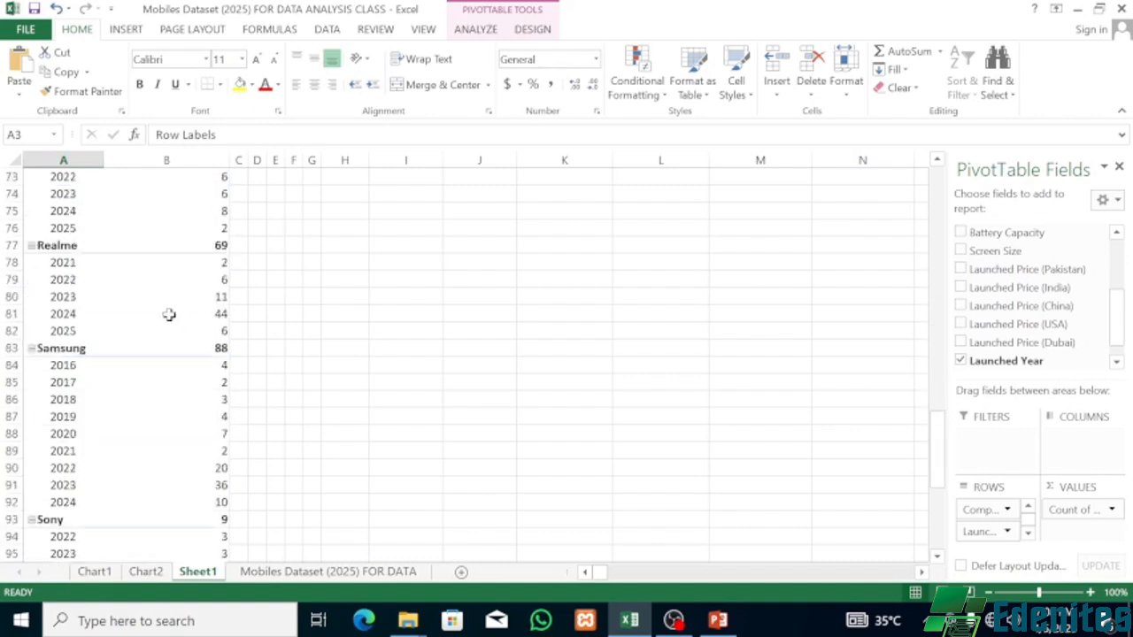
{"action": "scroll", "coordinate": [177, 319], "scroll_direction": "down", "scroll_amount": 11}
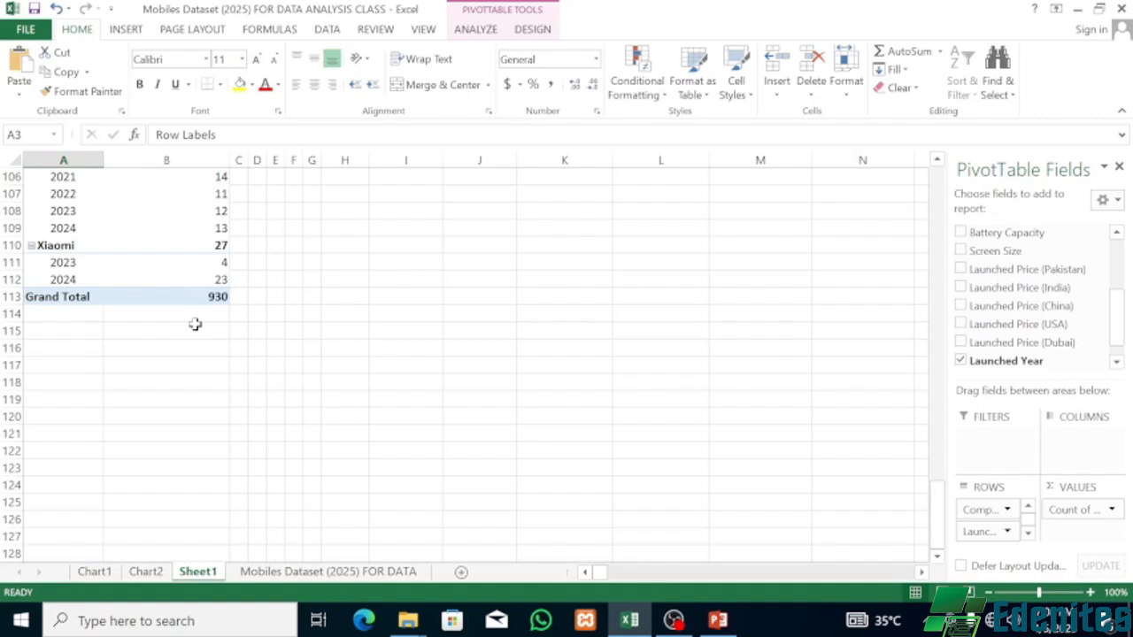
{"action": "scroll", "coordinate": [212, 316], "scroll_direction": "up", "scroll_amount": 13}
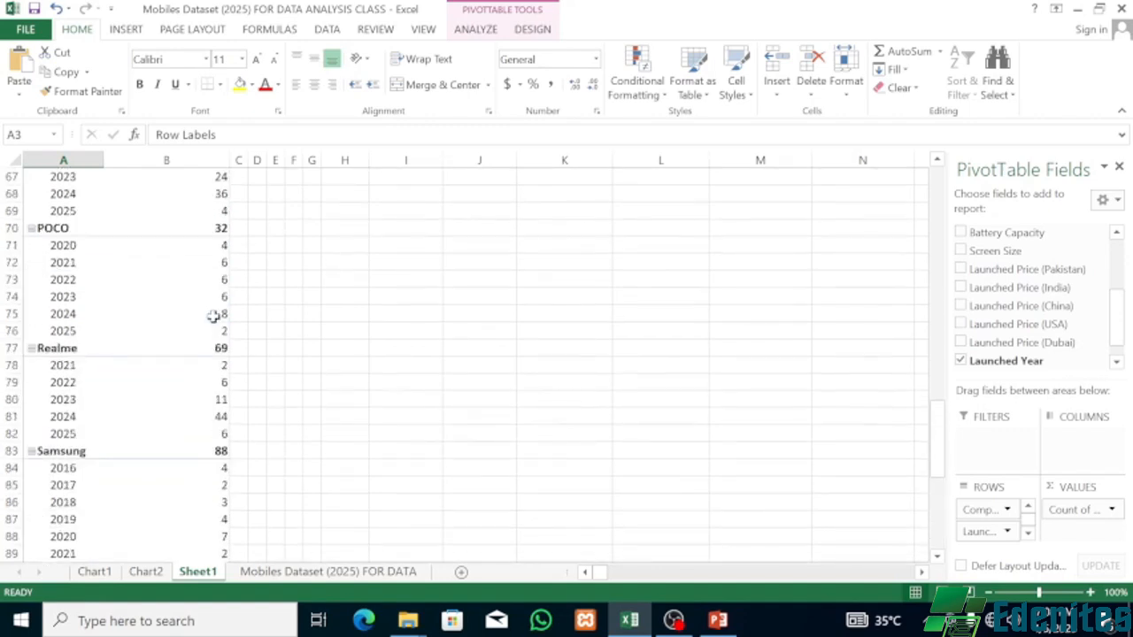
{"action": "scroll", "coordinate": [214, 316], "scroll_direction": "up", "scroll_amount": 2}
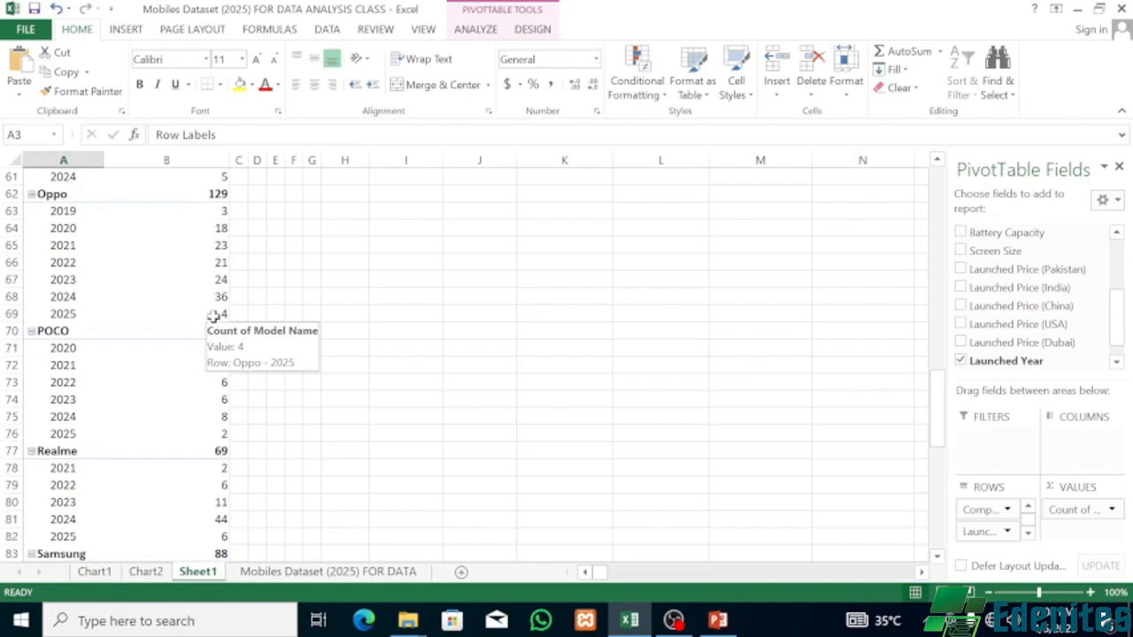
{"action": "scroll", "coordinate": [214, 316], "scroll_direction": "up", "scroll_amount": 20}
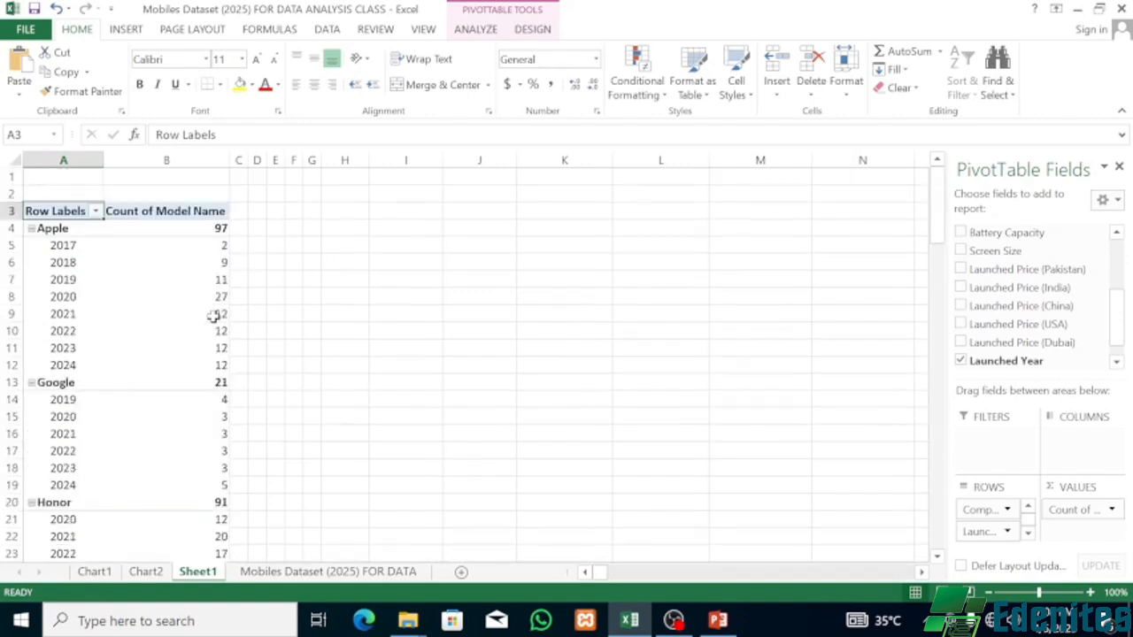
Remove Launched Year from the rows of the Sheet1 PivotTable so that models are counted by company only.
{"action": "mouse_move", "coordinate": [213, 316]}
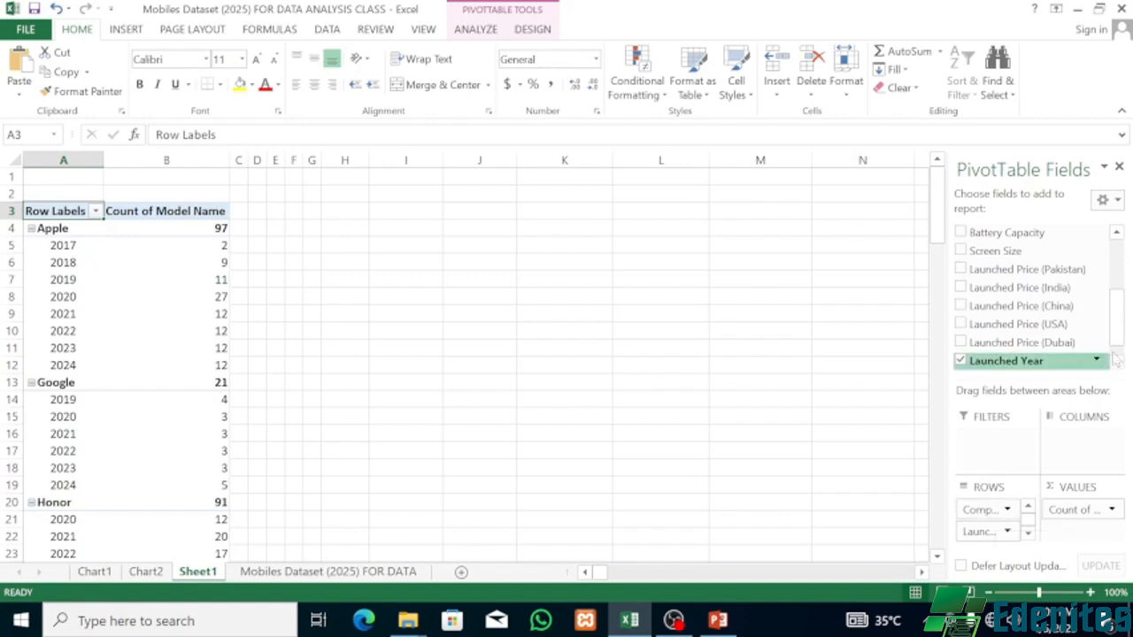
{"action": "left_click_drag", "start_coordinate": [1047, 343], "coordinate": [1087, 470]}
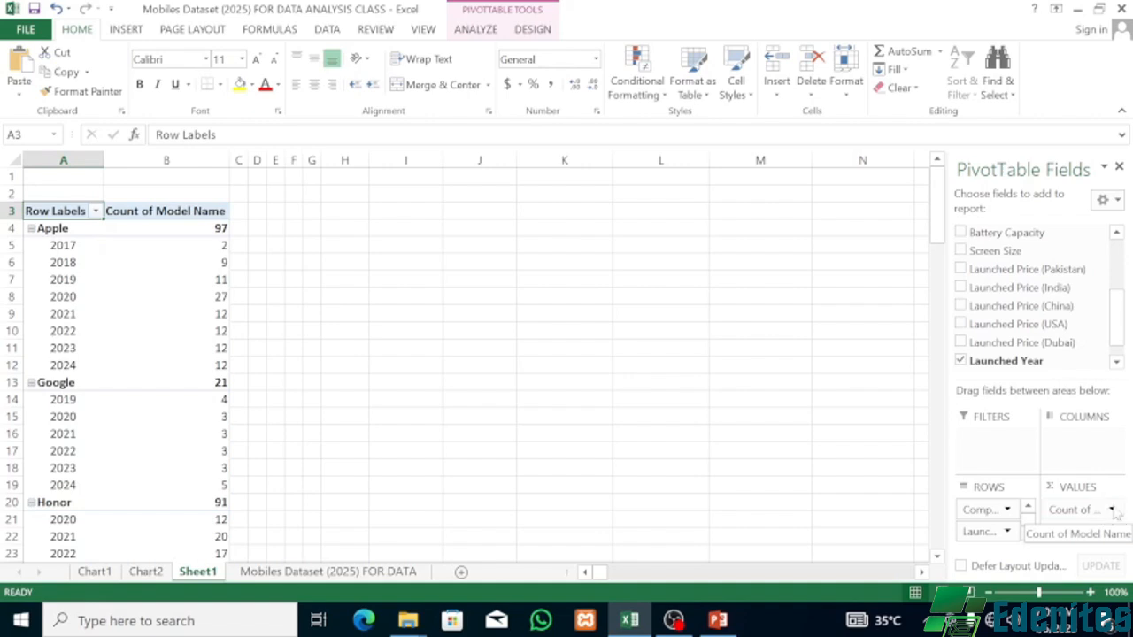
{"action": "scroll", "coordinate": [989, 480], "scroll_direction": "down", "scroll_amount": 1}
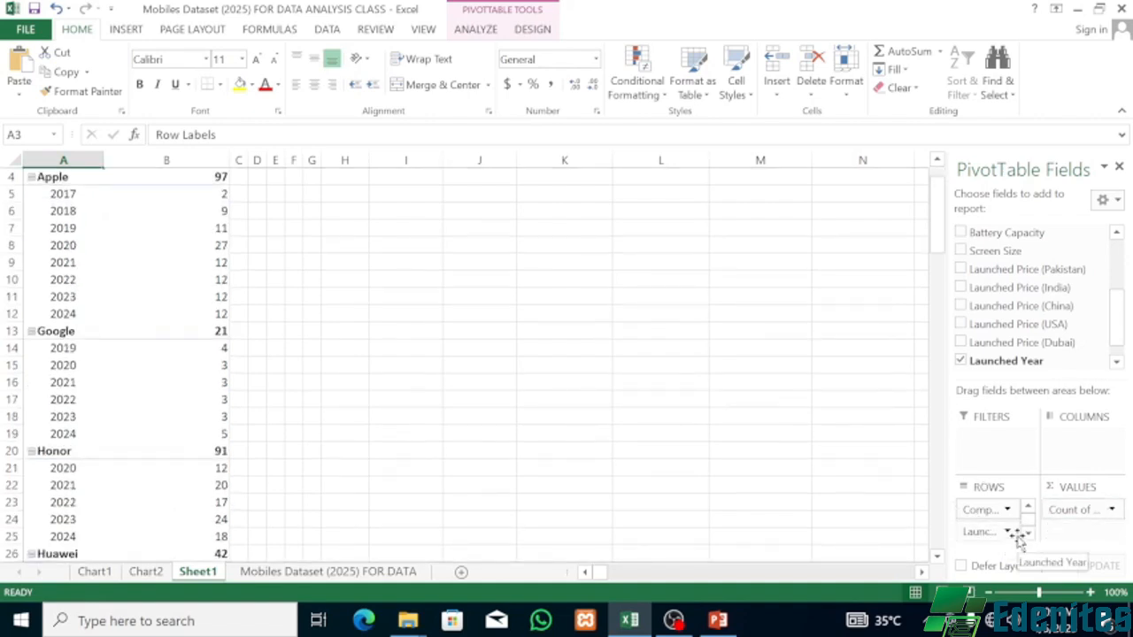
{"action": "scroll", "coordinate": [248, 509], "scroll_direction": "up", "scroll_amount": 1}
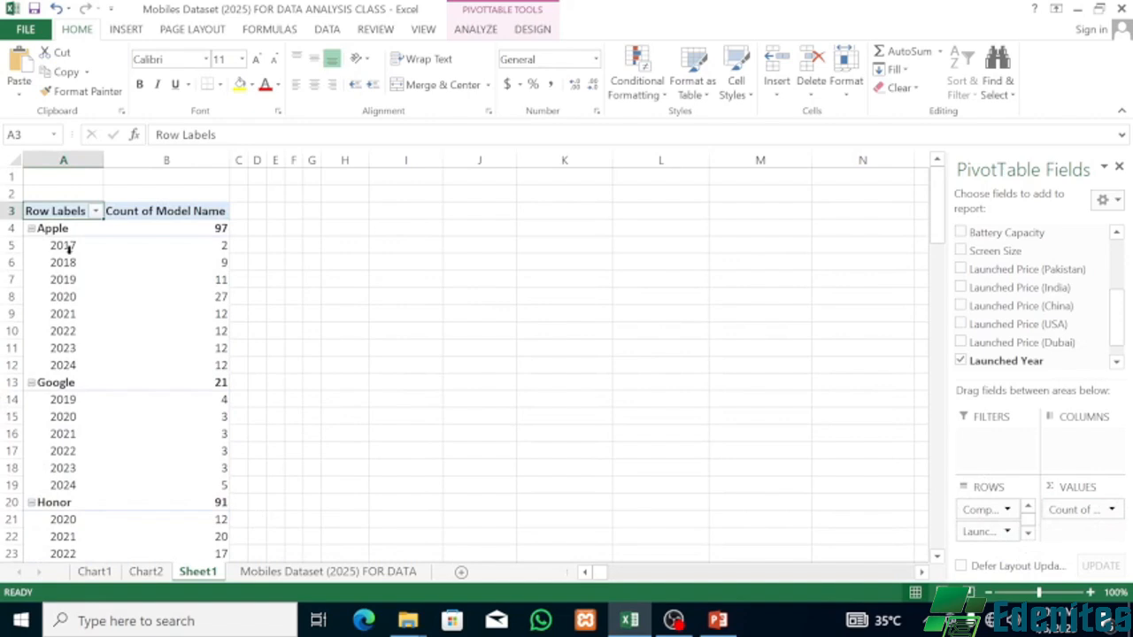
{"action": "left_click_drag", "start_coordinate": [989, 542], "coordinate": [990, 370]}
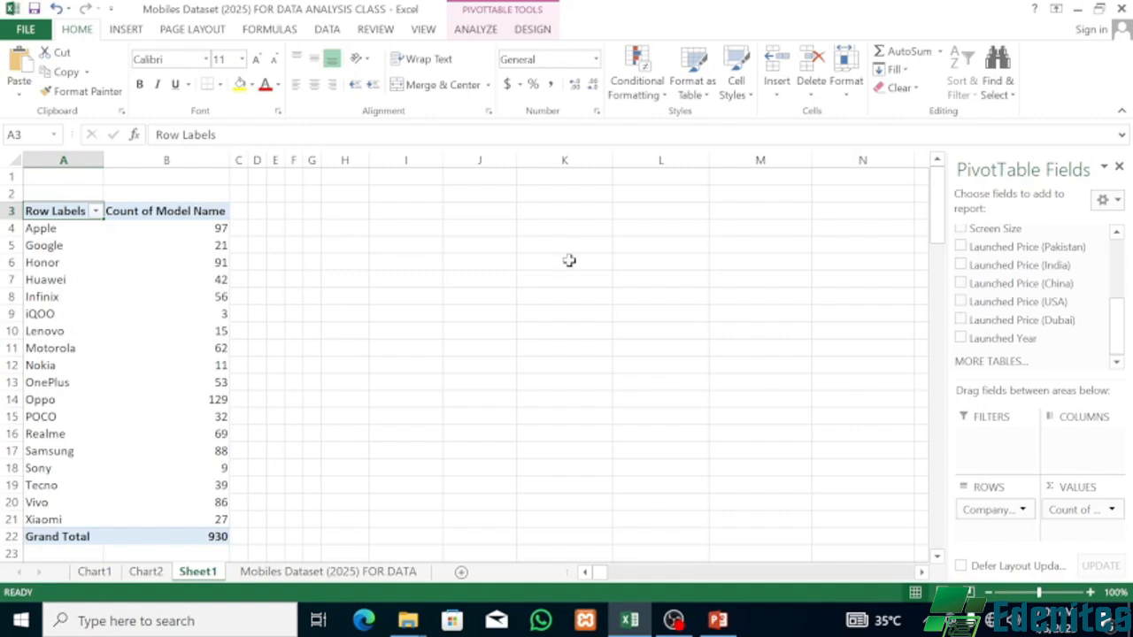
Add Mobile Weight below Company Name in the Sheet1 PivotTable's rows and look through the model counts per weight.
{"action": "left_click", "coordinate": [333, 573]}
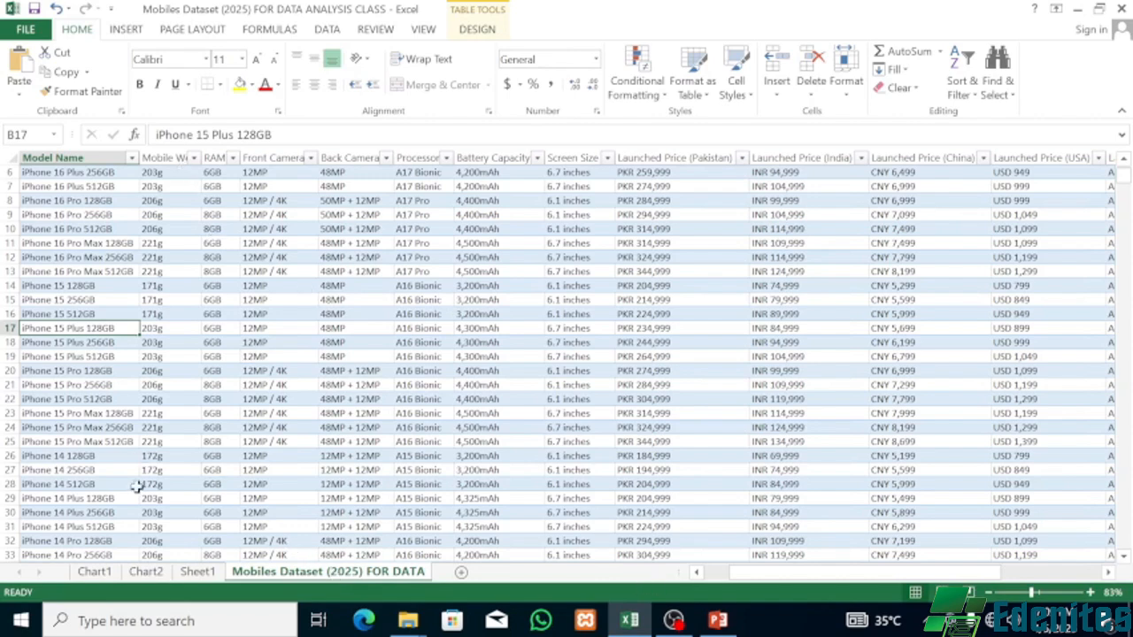
{"action": "left_click", "coordinate": [198, 571]}
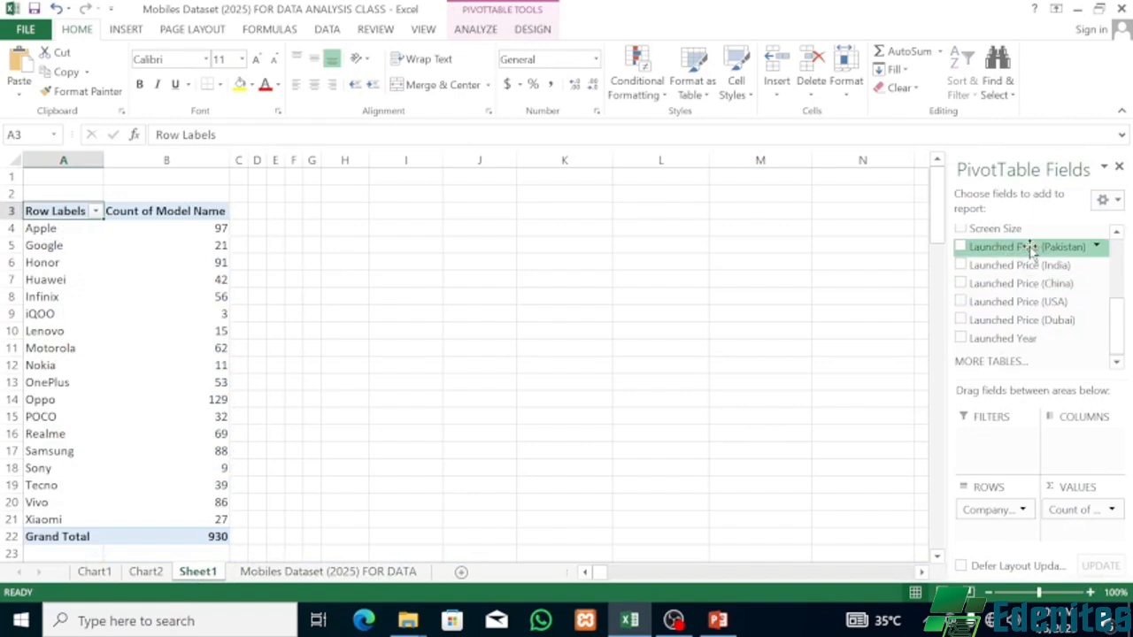
{"action": "left_click", "coordinate": [1115, 234]}
{"action": "left_click", "coordinate": [1115, 234]}
{"action": "left_click", "coordinate": [1115, 233]}
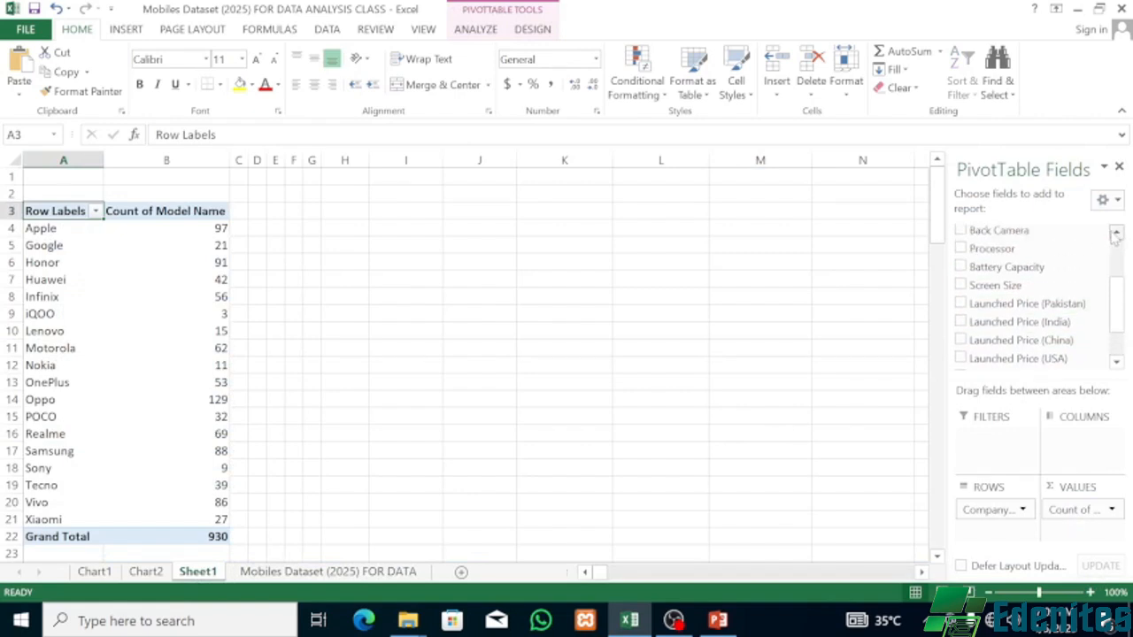
{"action": "left_click", "coordinate": [1115, 234]}
{"action": "left_click", "coordinate": [1116, 234]}
{"action": "left_click", "coordinate": [1115, 233]}
{"action": "left_click", "coordinate": [1115, 234]}
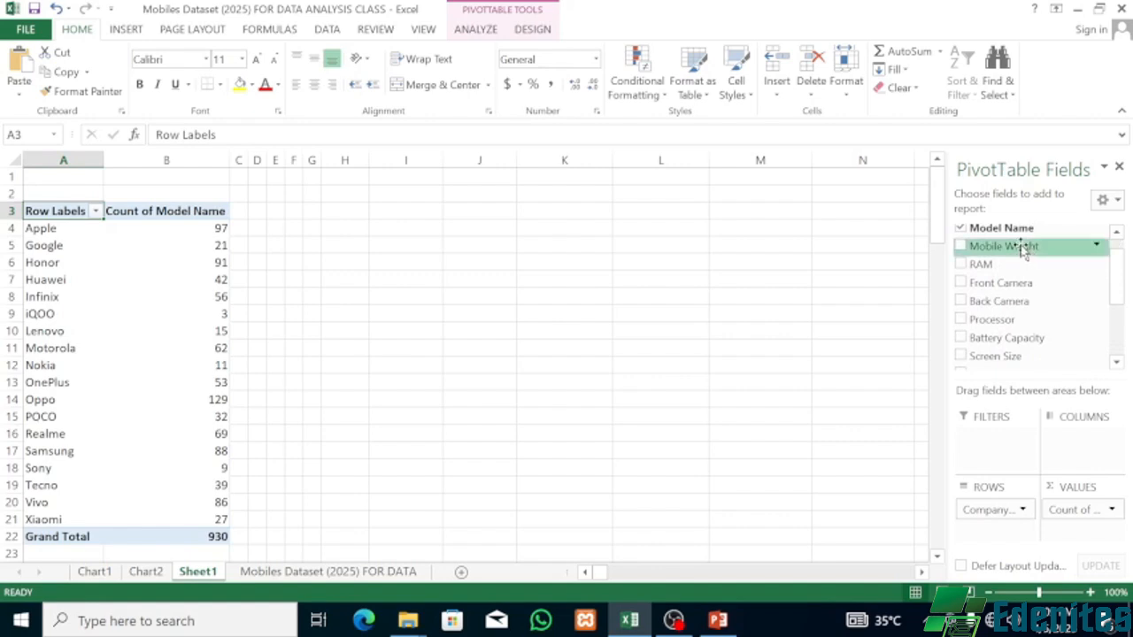
{"action": "left_click_drag", "start_coordinate": [1024, 248], "coordinate": [997, 531]}
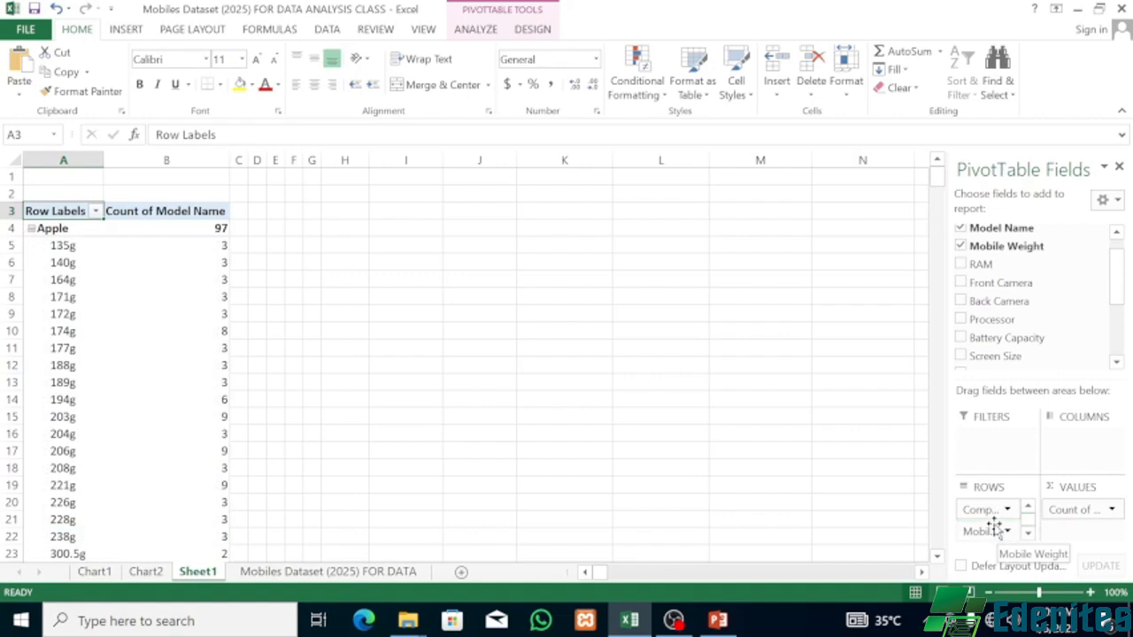
{"action": "scroll", "coordinate": [106, 318], "scroll_direction": "down", "scroll_amount": 4}
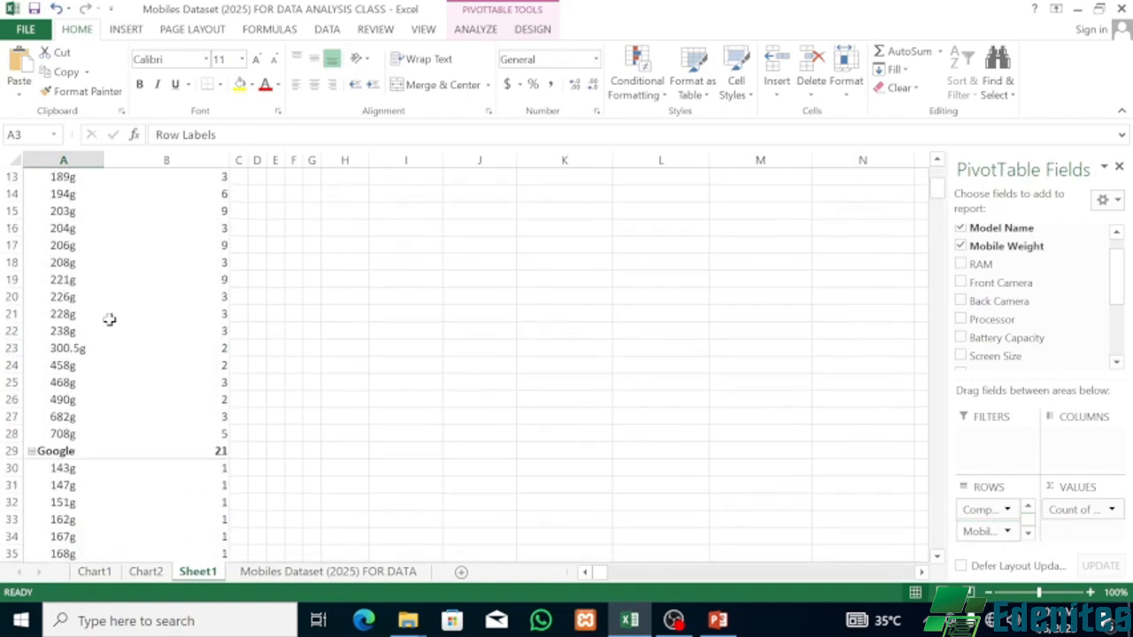
{"action": "scroll", "coordinate": [109, 319], "scroll_direction": "down", "scroll_amount": 1}
{"action": "scroll", "coordinate": [109, 318], "scroll_direction": "up", "scroll_amount": 3}
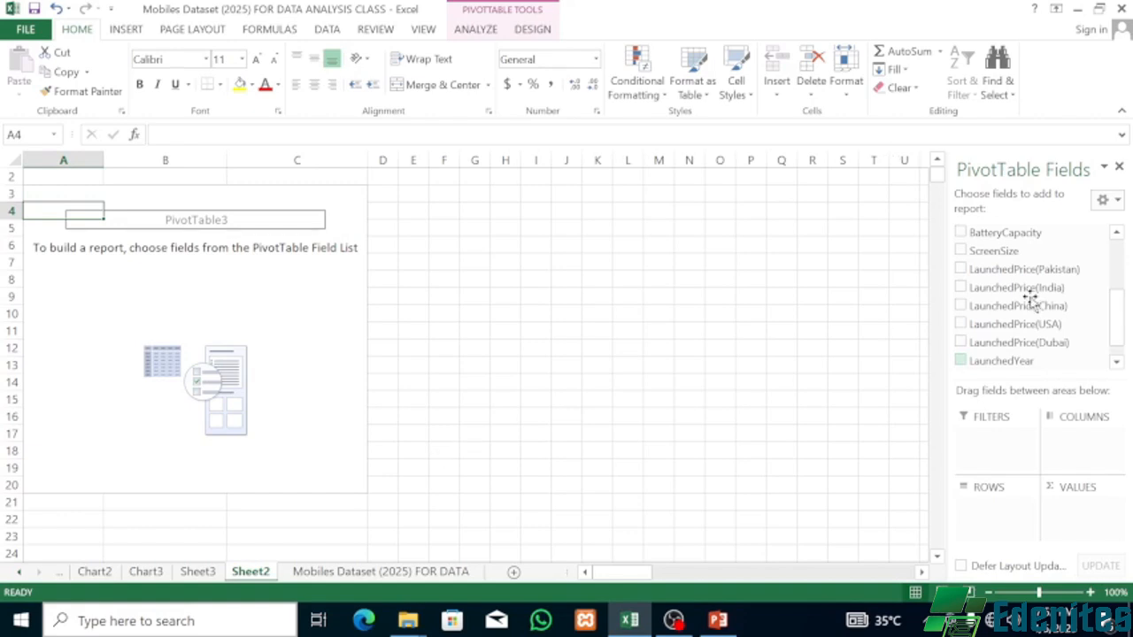
Add MobileWeight to the values of the empty Sheet2 PivotTable and summarize it by Average.
{"action": "left_click", "coordinate": [1117, 233]}
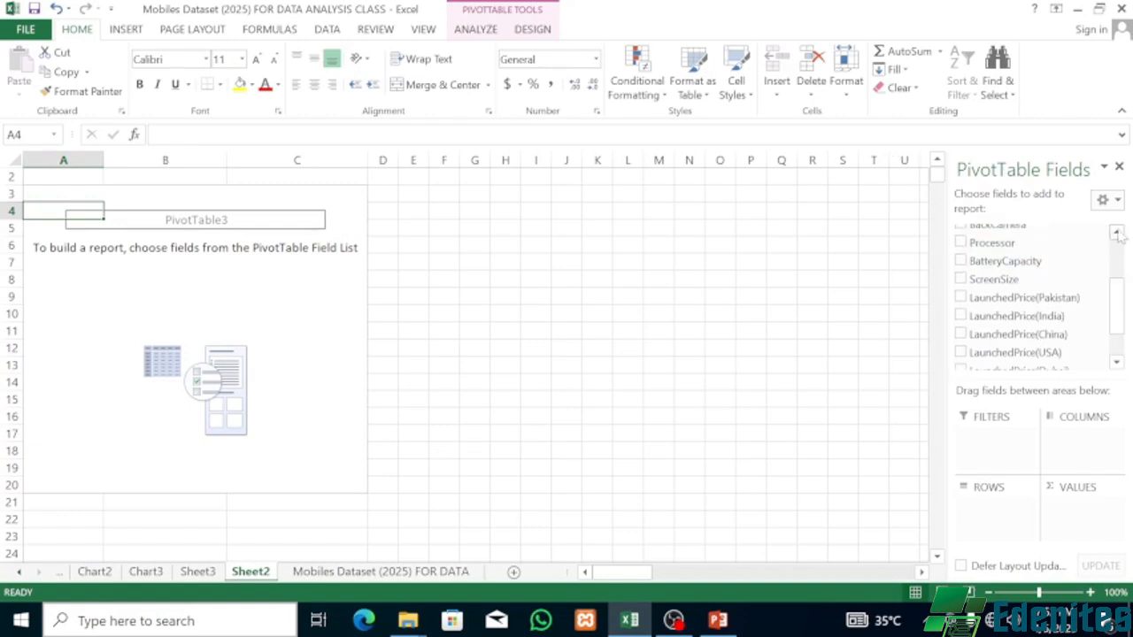
{"action": "left_click", "coordinate": [1117, 232]}
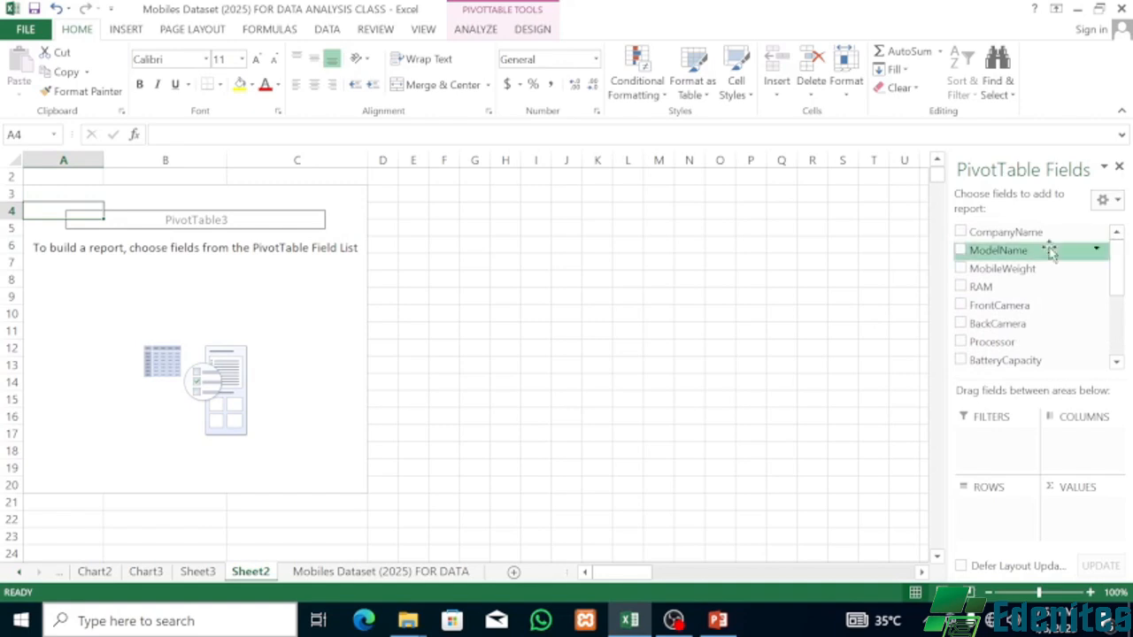
{"action": "left_click_drag", "start_coordinate": [1014, 269], "coordinate": [1083, 505]}
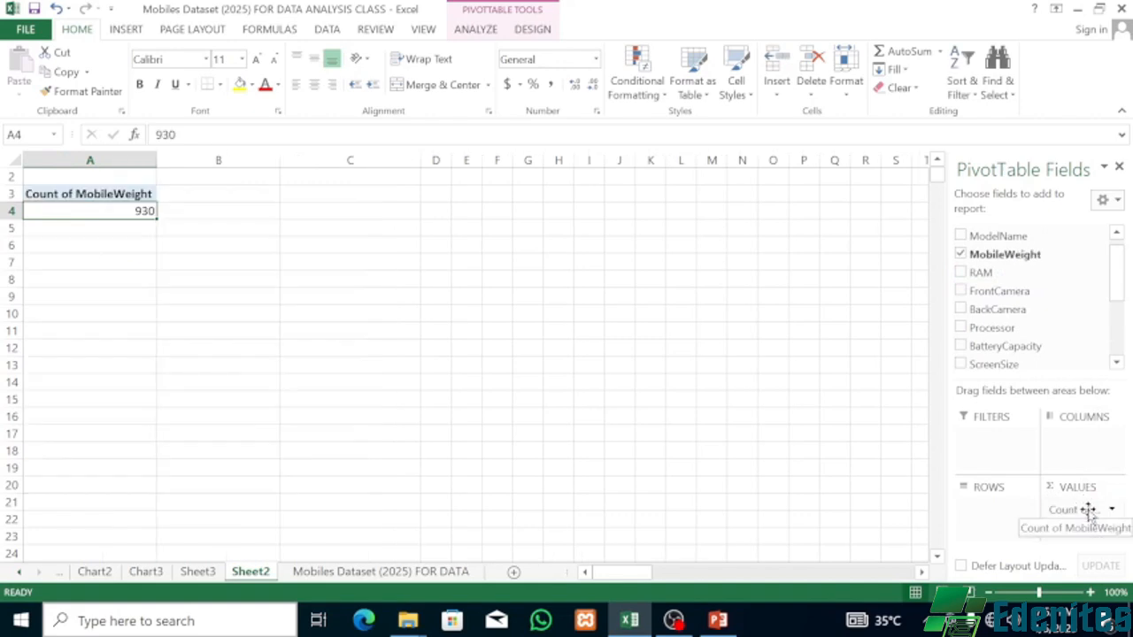
{"action": "left_click", "coordinate": [1112, 510]}
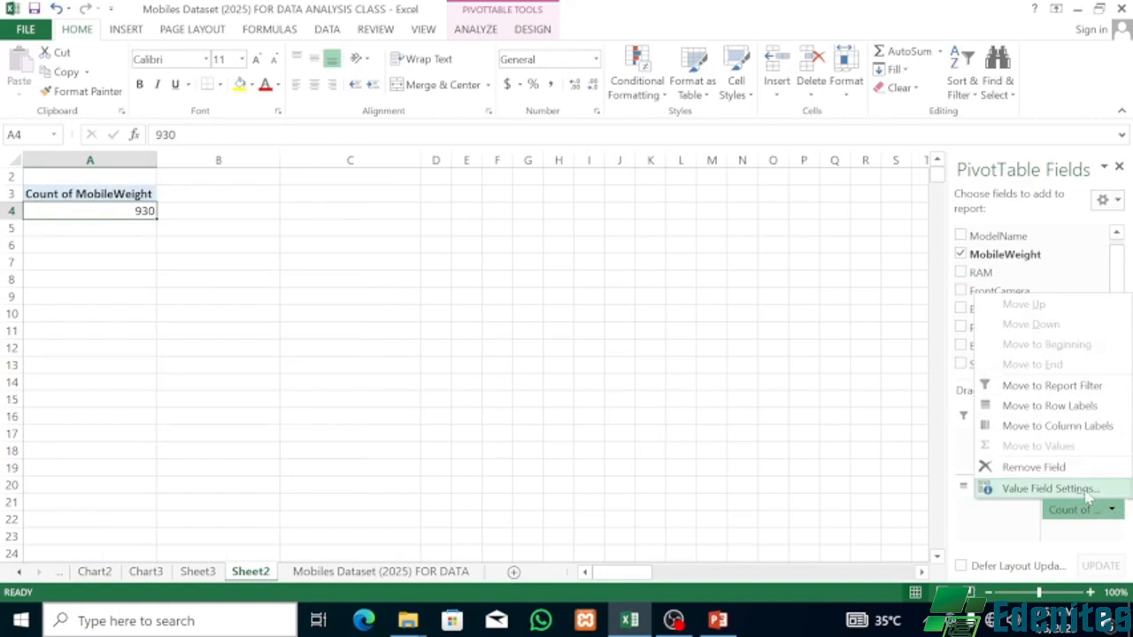
{"action": "left_click", "coordinate": [1086, 493]}
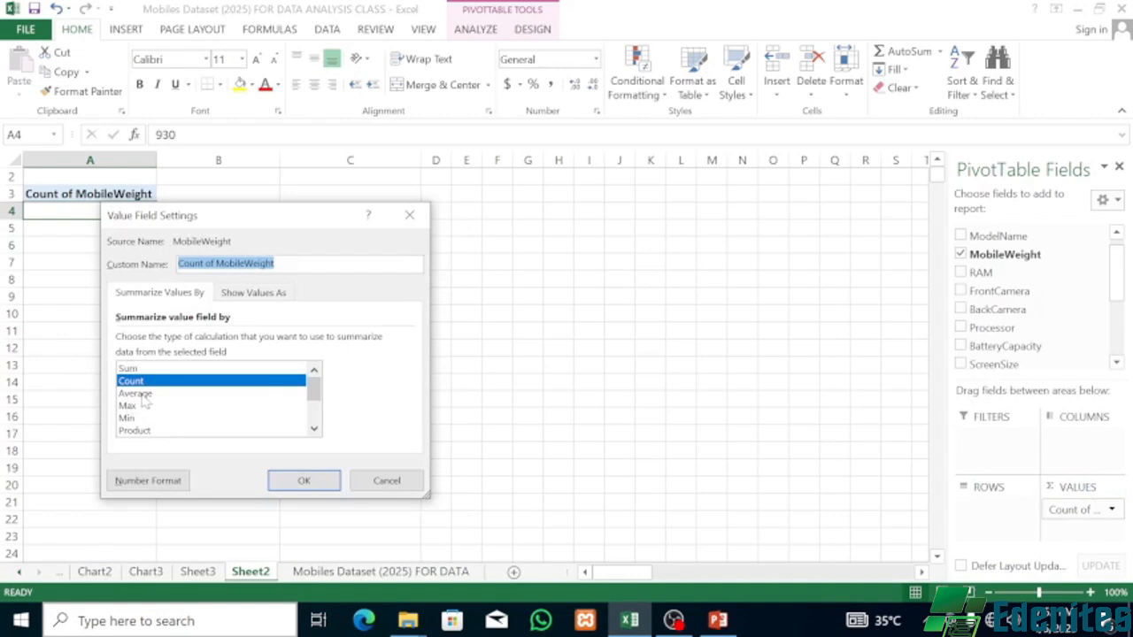
{"action": "left_click", "coordinate": [143, 396]}
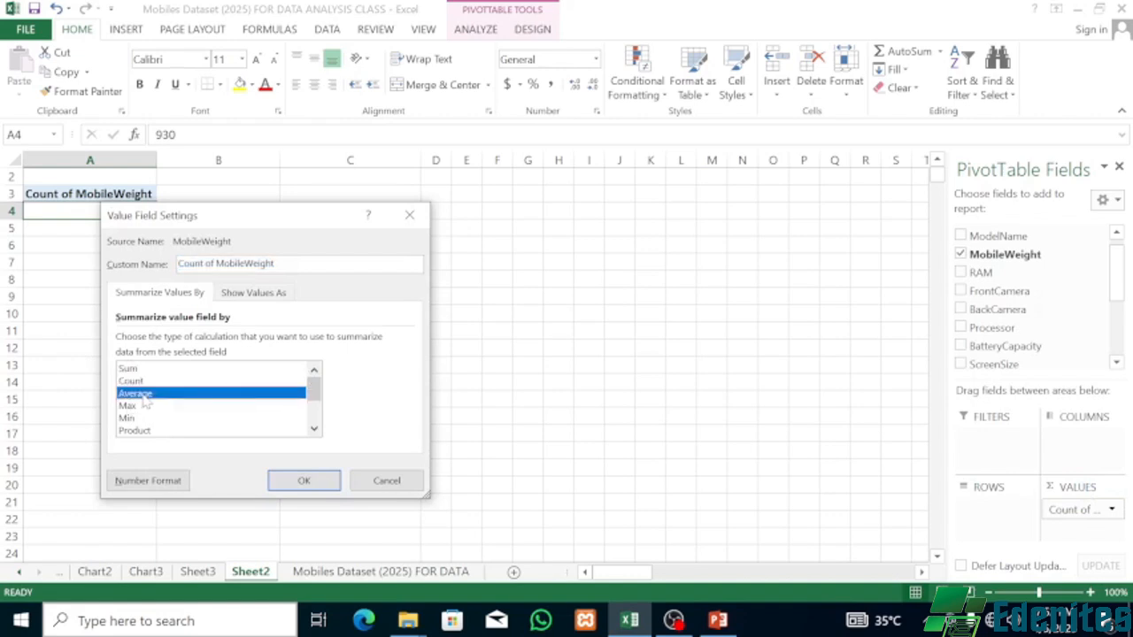
{"action": "left_click", "coordinate": [304, 481]}
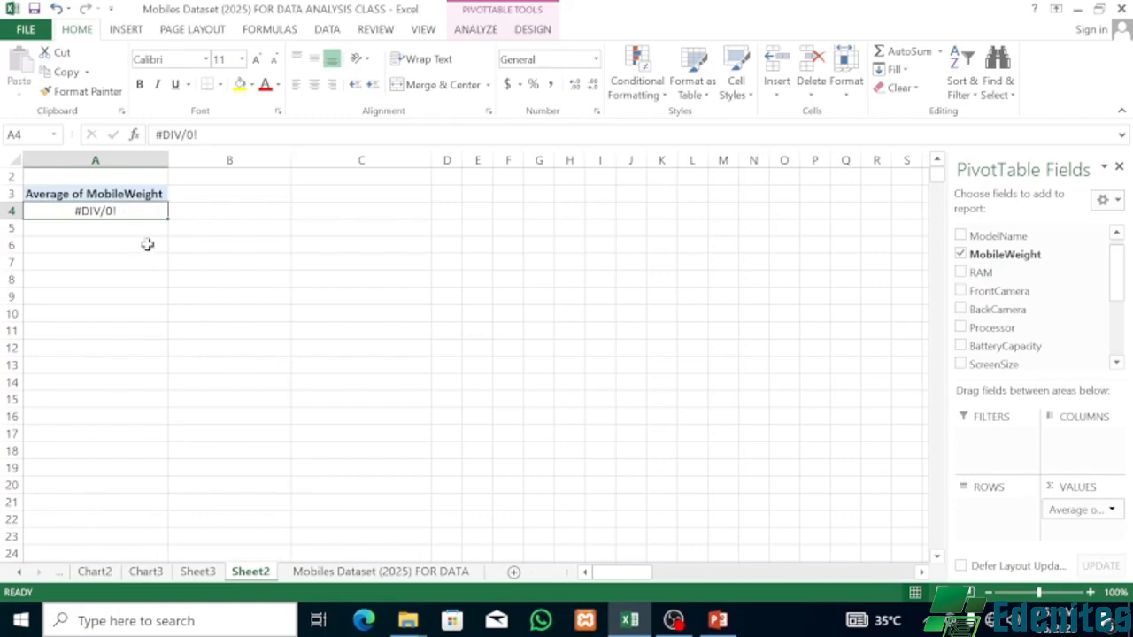
Check the MobileWeight entries in the source dataset, and remove MobileWeight from the Sheet2 PivotTable.
{"action": "left_click", "coordinate": [364, 572]}
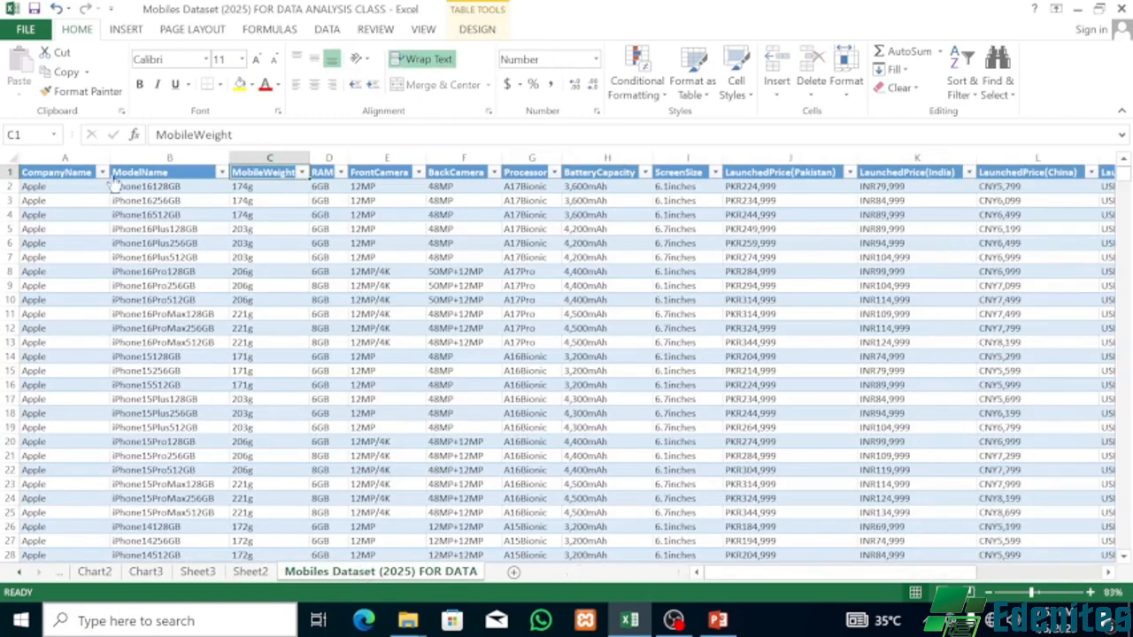
{"action": "left_click", "coordinate": [249, 573]}
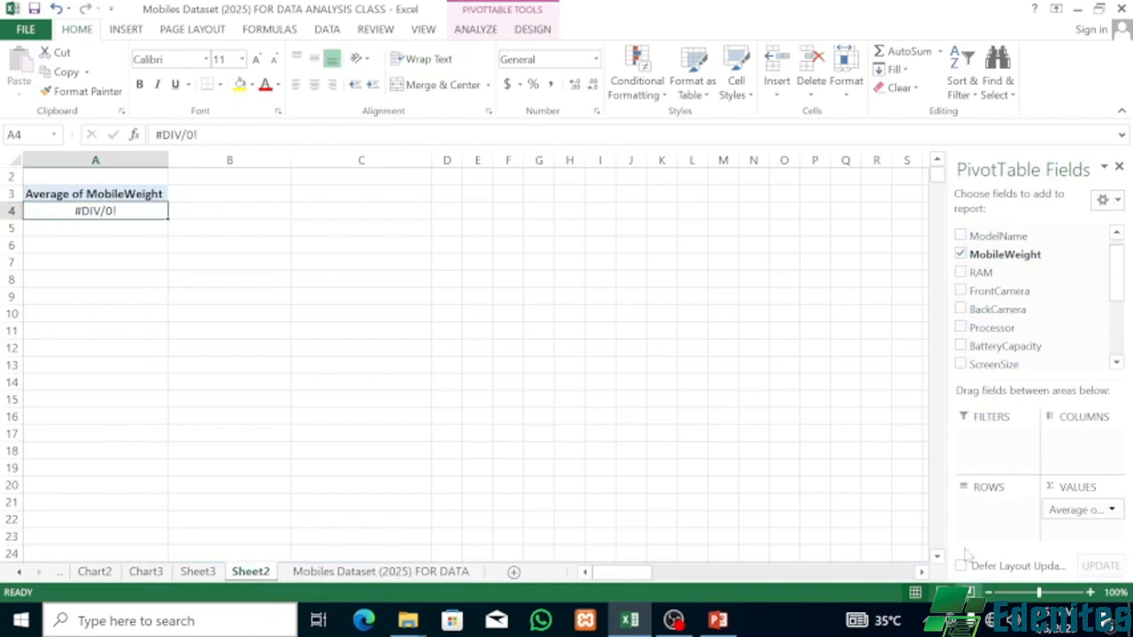
{"action": "left_click", "coordinate": [960, 255]}
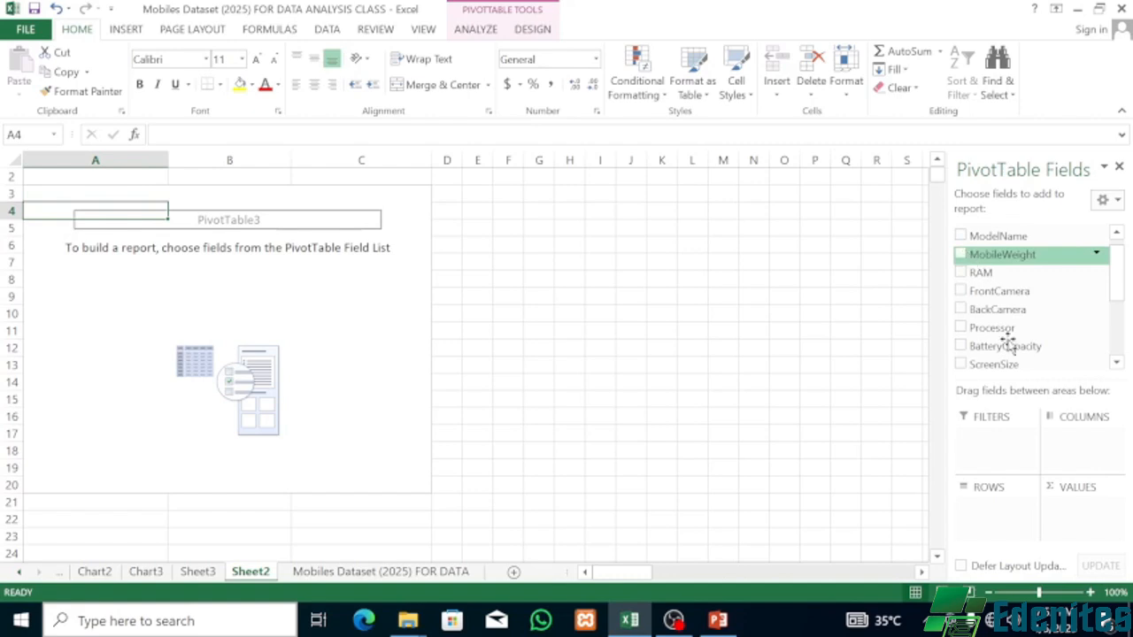
Add LaunchedPrice(China) to the Sheet2 PivotTable as a value field instead of a row field.
{"action": "left_click", "coordinate": [1104, 365]}
{"action": "left_click", "coordinate": [1105, 364]}
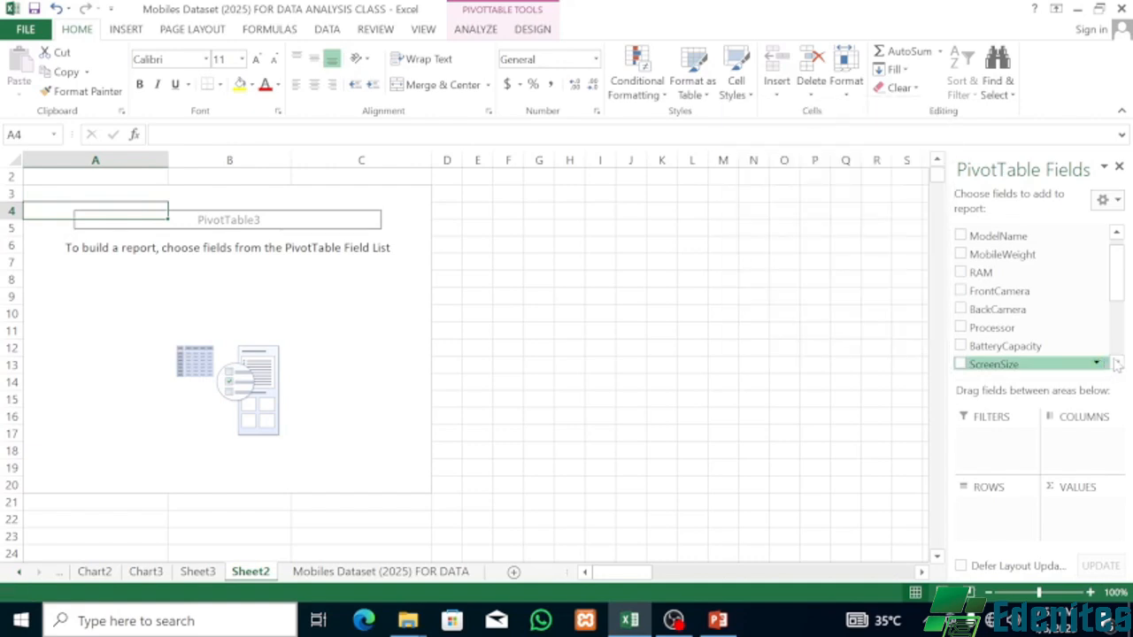
{"action": "left_click", "coordinate": [1117, 363]}
{"action": "left_click", "coordinate": [1117, 363]}
{"action": "left_click", "coordinate": [1117, 363]}
{"action": "left_click", "coordinate": [1117, 363]}
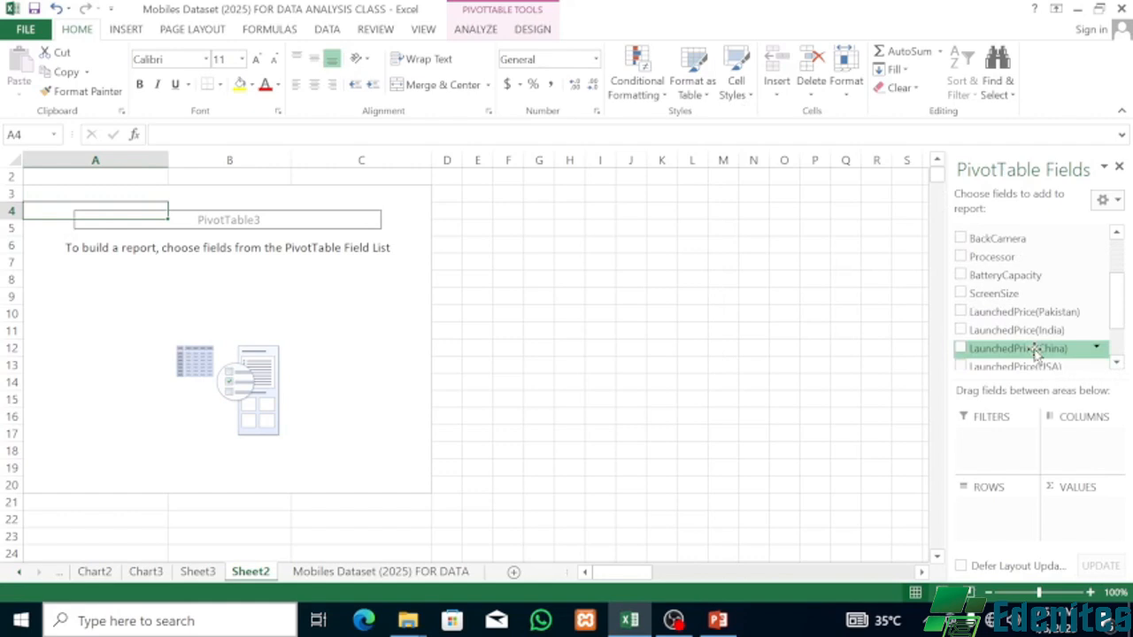
{"action": "left_click", "coordinate": [961, 349]}
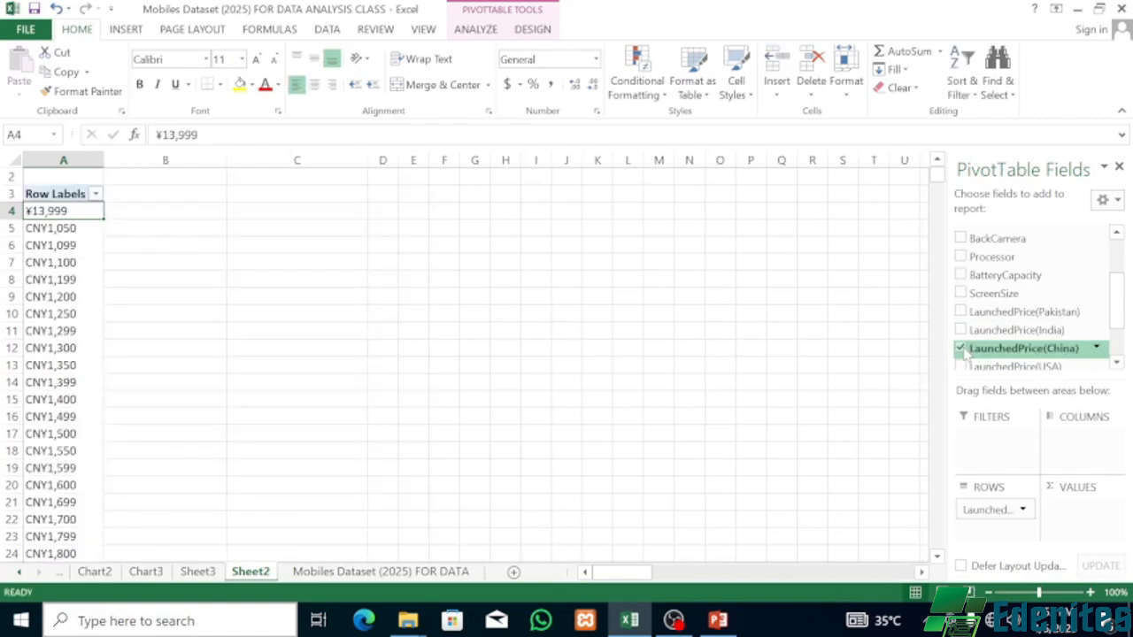
{"action": "left_click_drag", "start_coordinate": [964, 350], "coordinate": [1073, 505]}
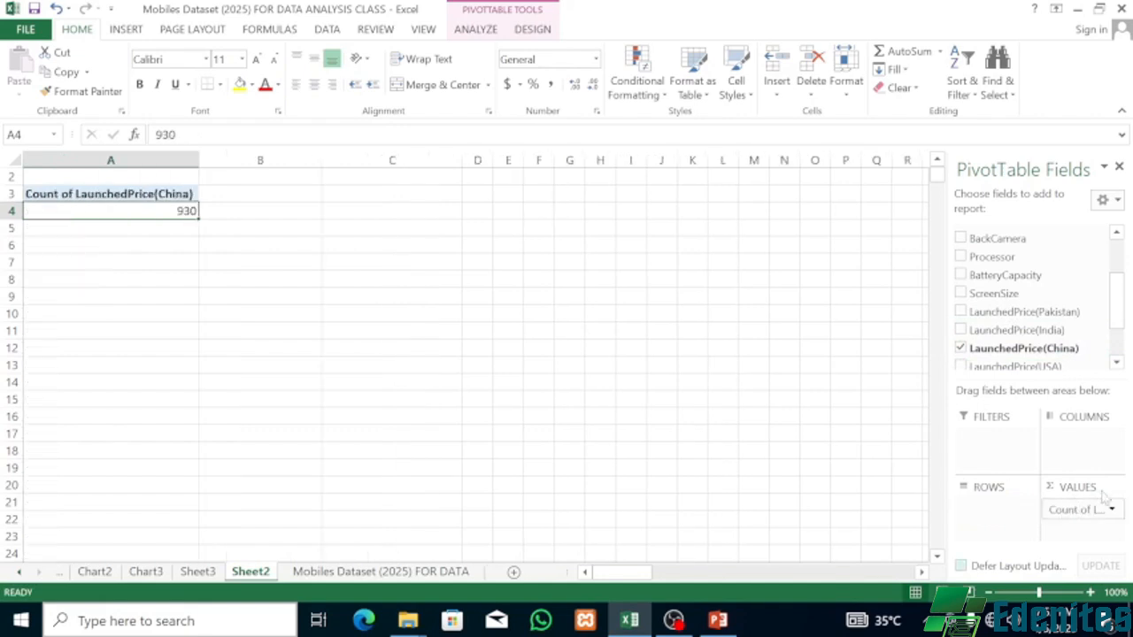
Summarize the LaunchedPrice(China) value field by Min.
{"action": "left_click", "coordinate": [1114, 512]}
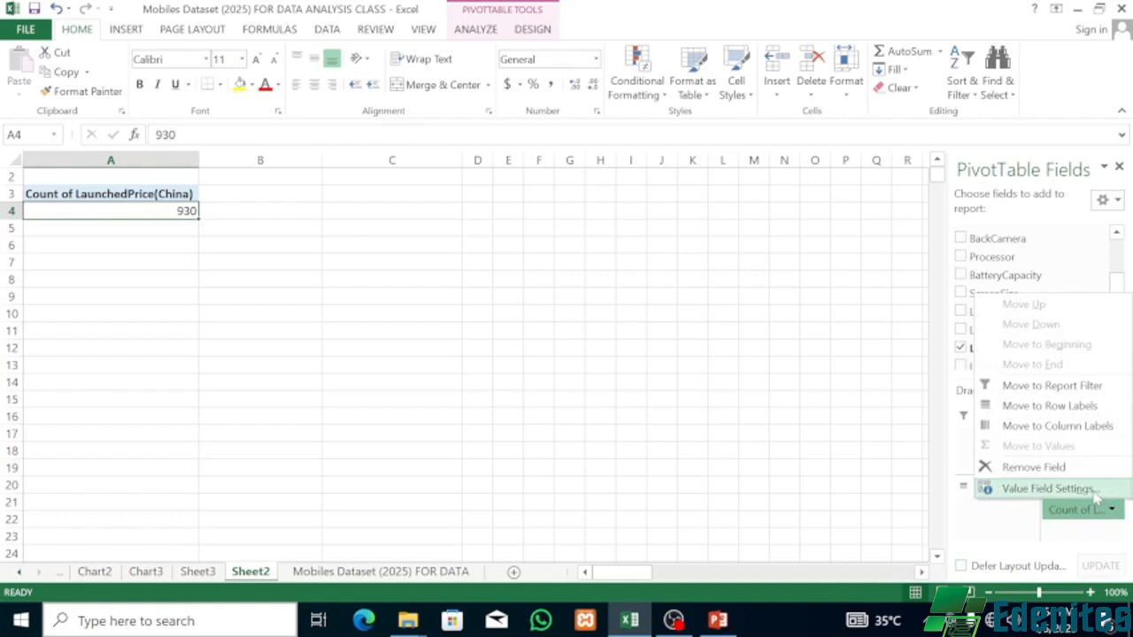
{"action": "left_click", "coordinate": [1095, 497]}
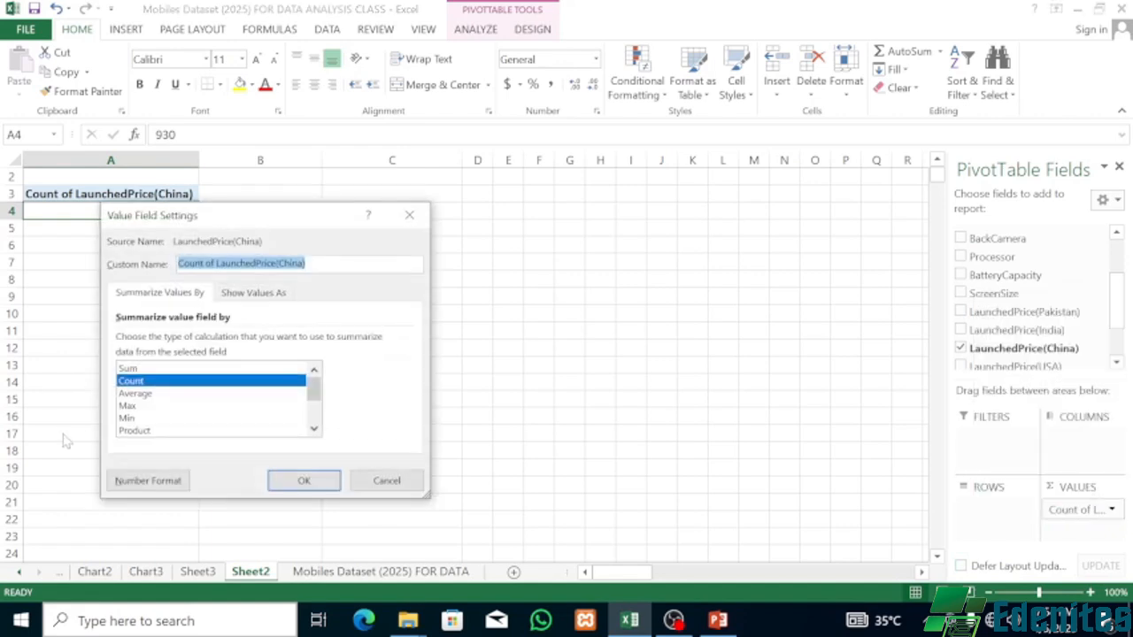
{"action": "left_click", "coordinate": [127, 419]}
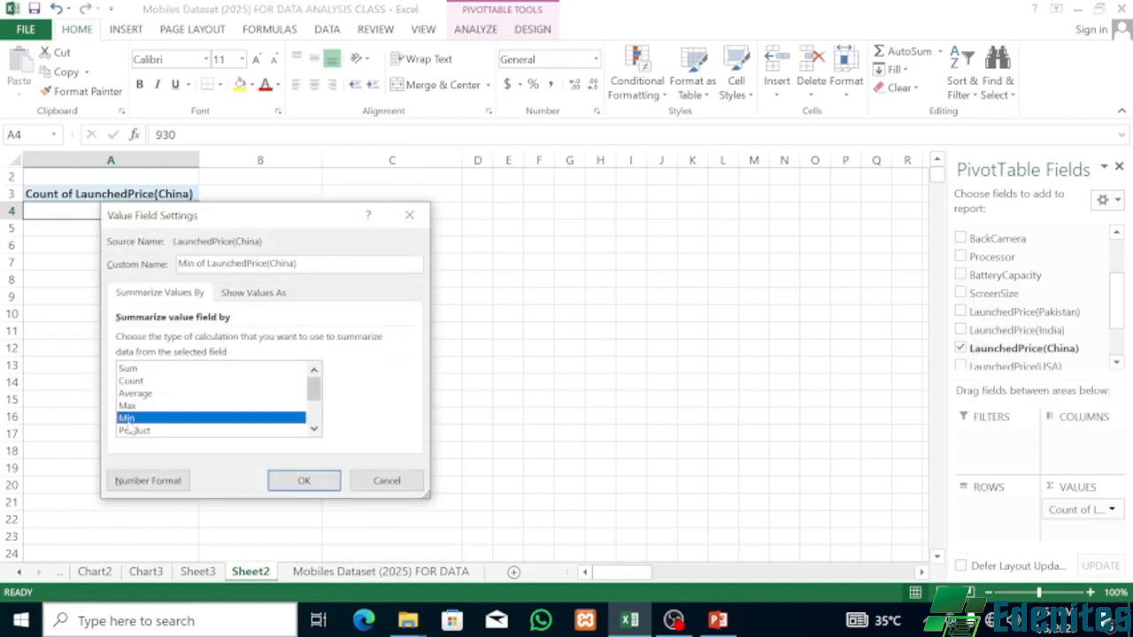
{"action": "left_click", "coordinate": [304, 481]}
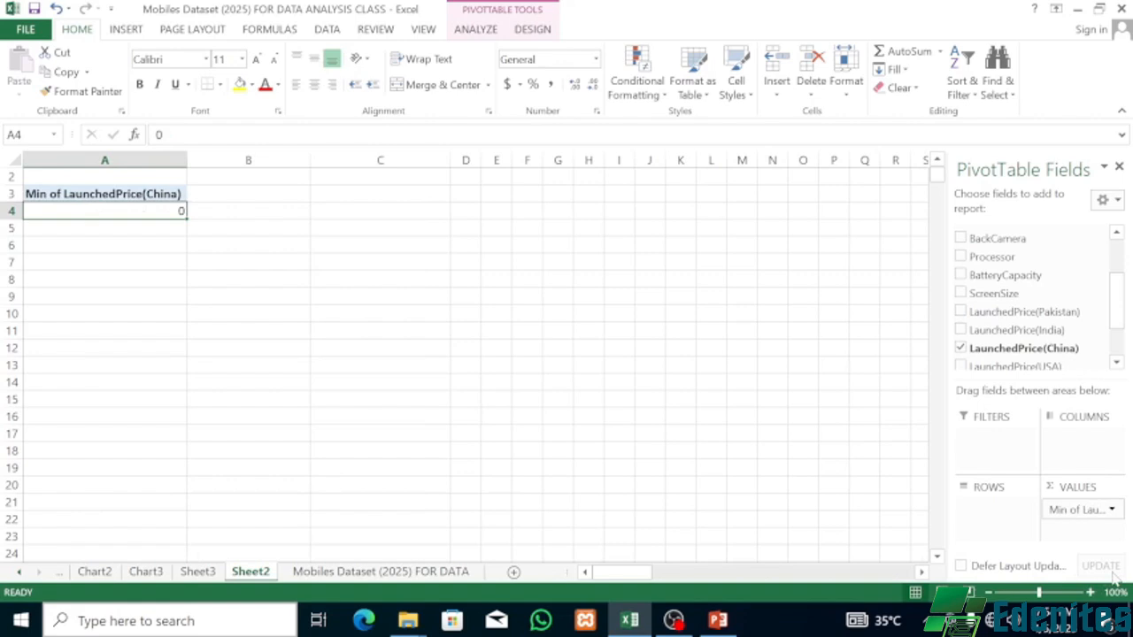
Summarize the LaunchedPrice(China) value field by Max, and add LaunchedPrice(China) to the values a second time.
{"action": "left_click", "coordinate": [1112, 510]}
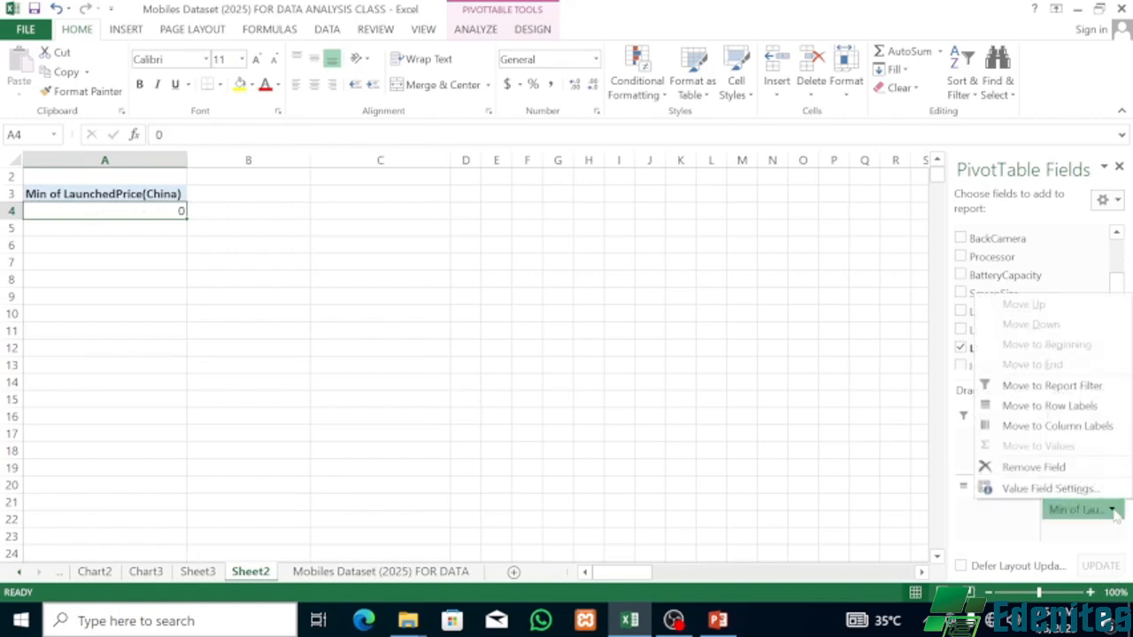
{"action": "left_click", "coordinate": [1048, 489]}
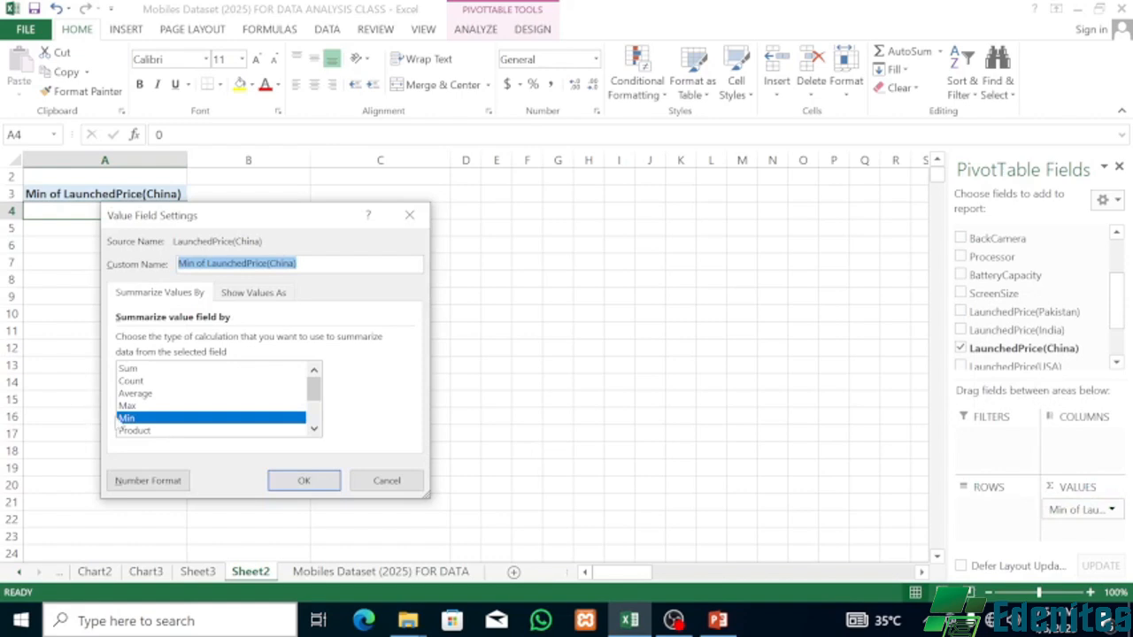
{"action": "left_click", "coordinate": [146, 406]}
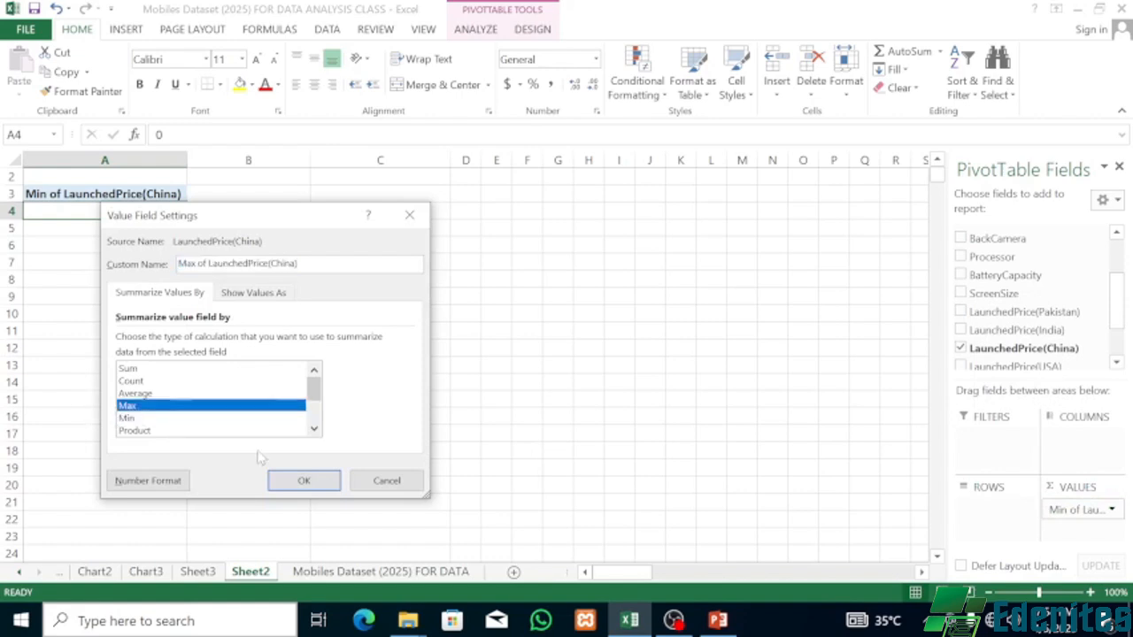
{"action": "left_click", "coordinate": [300, 483]}
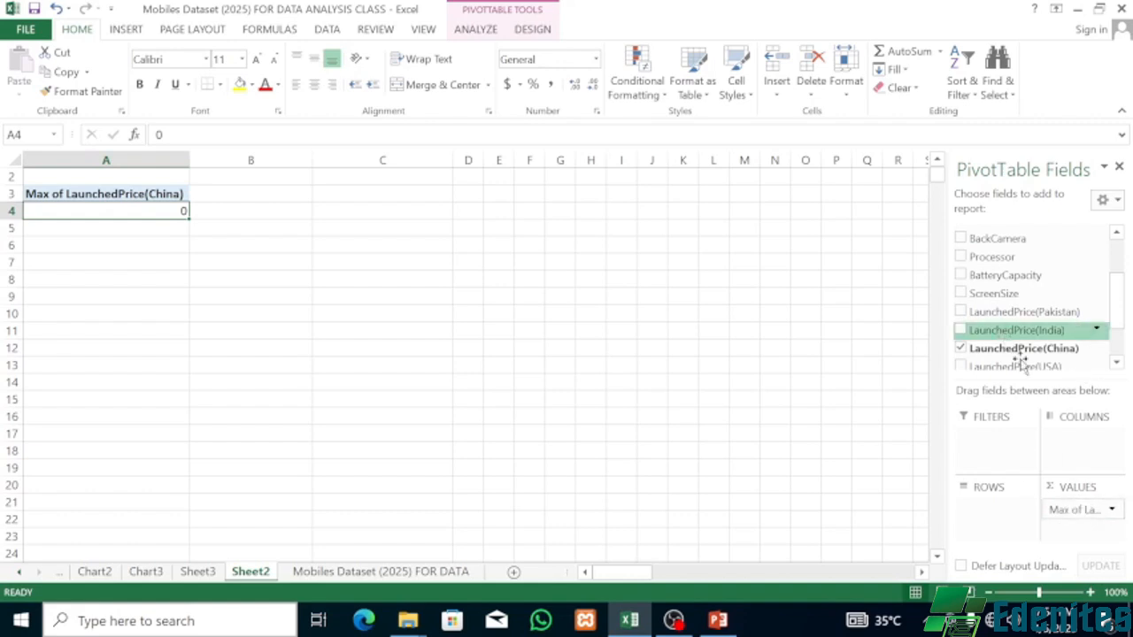
{"action": "left_click_drag", "start_coordinate": [1019, 350], "coordinate": [1088, 533]}
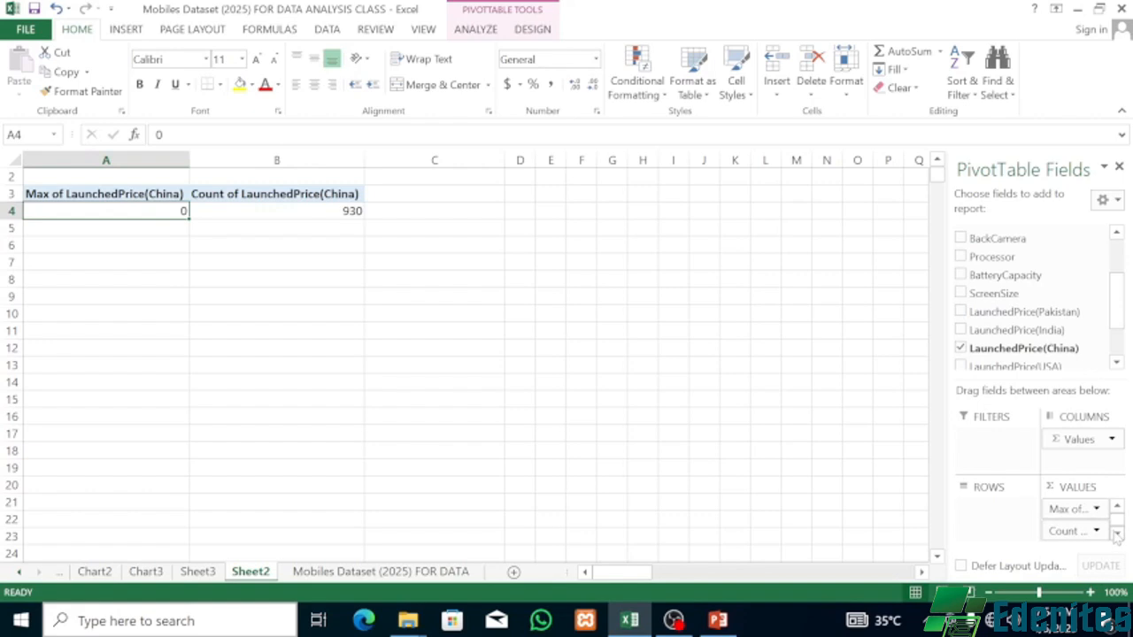
Summarize the second LaunchedPrice(China) value field by Min and show its values as Rank Smallest to Largest.
{"action": "left_click", "coordinate": [1097, 532]}
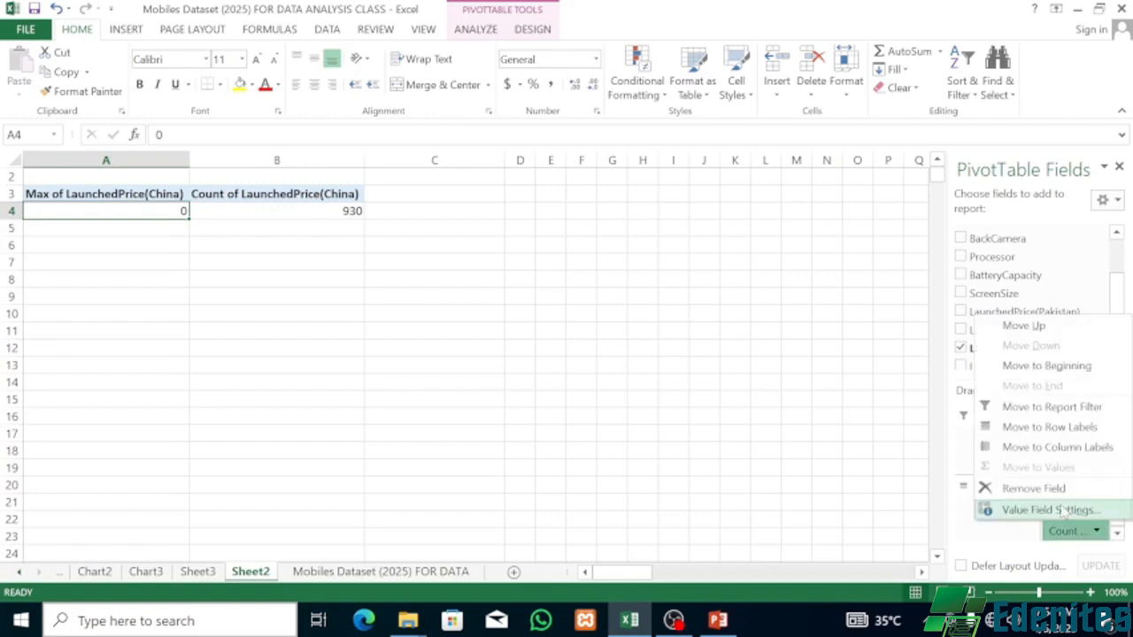
{"action": "left_click", "coordinate": [1057, 508]}
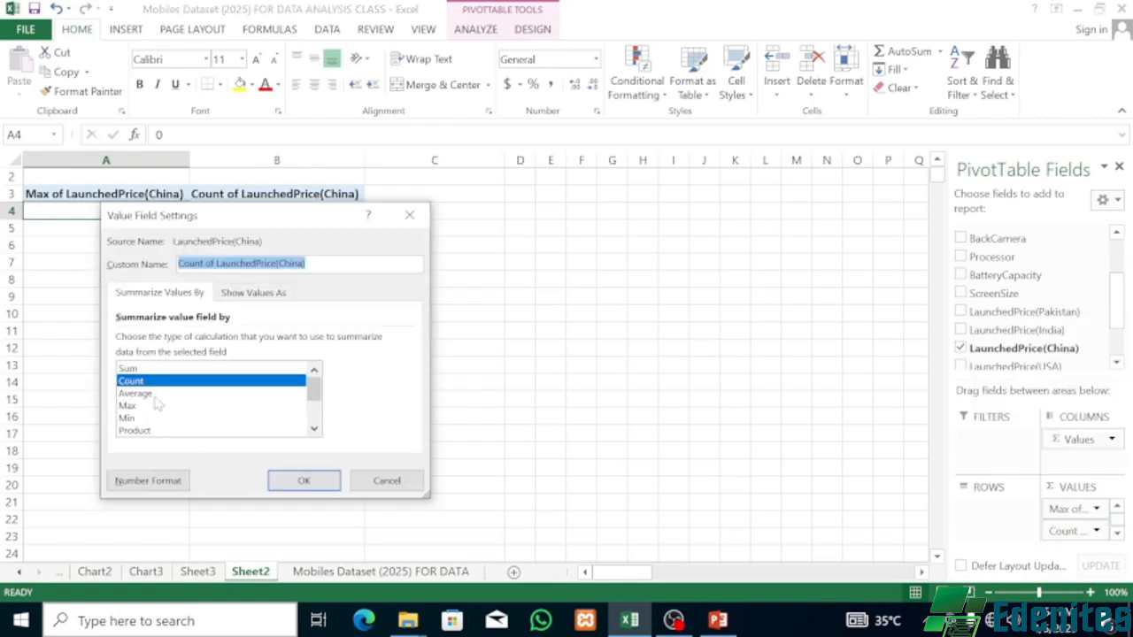
{"action": "left_click", "coordinate": [135, 419]}
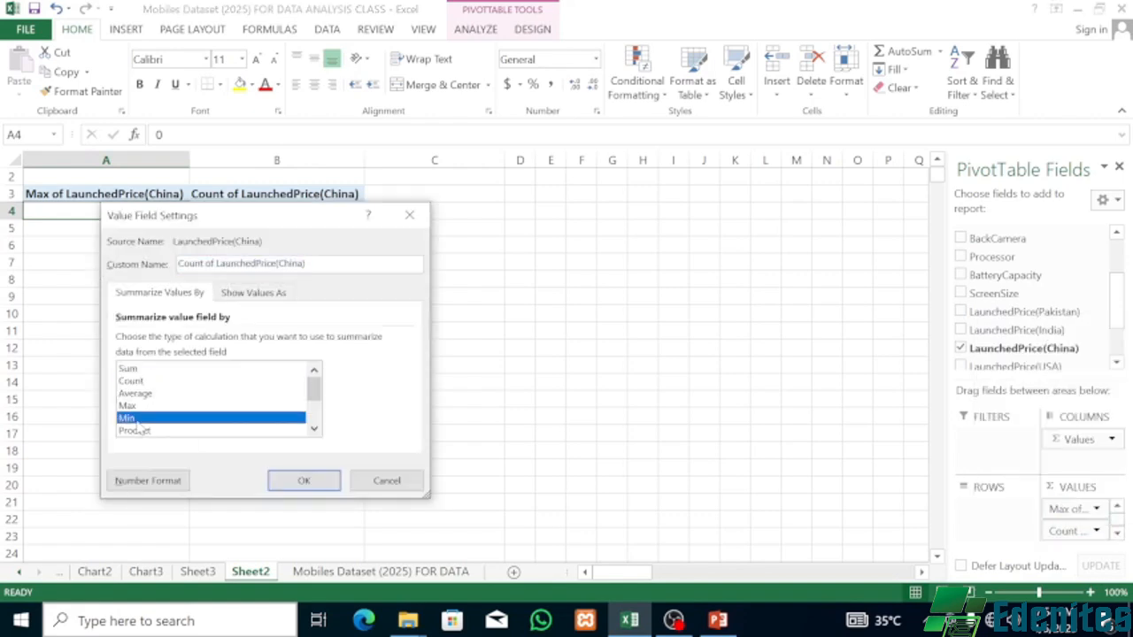
{"action": "left_click", "coordinate": [263, 299]}
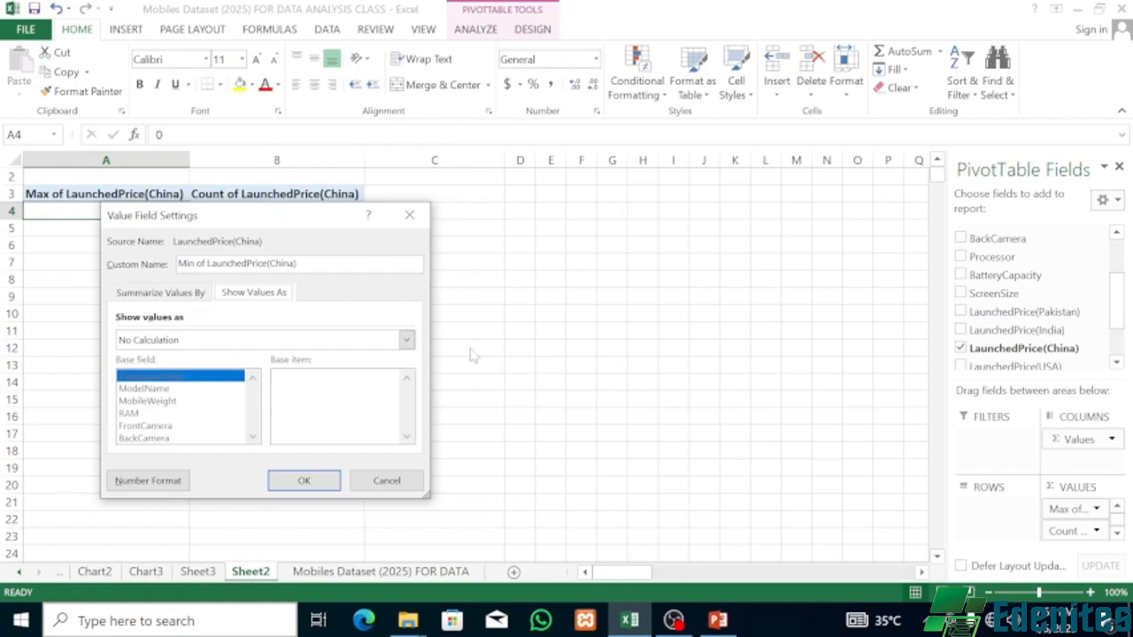
{"action": "left_click", "coordinate": [406, 343]}
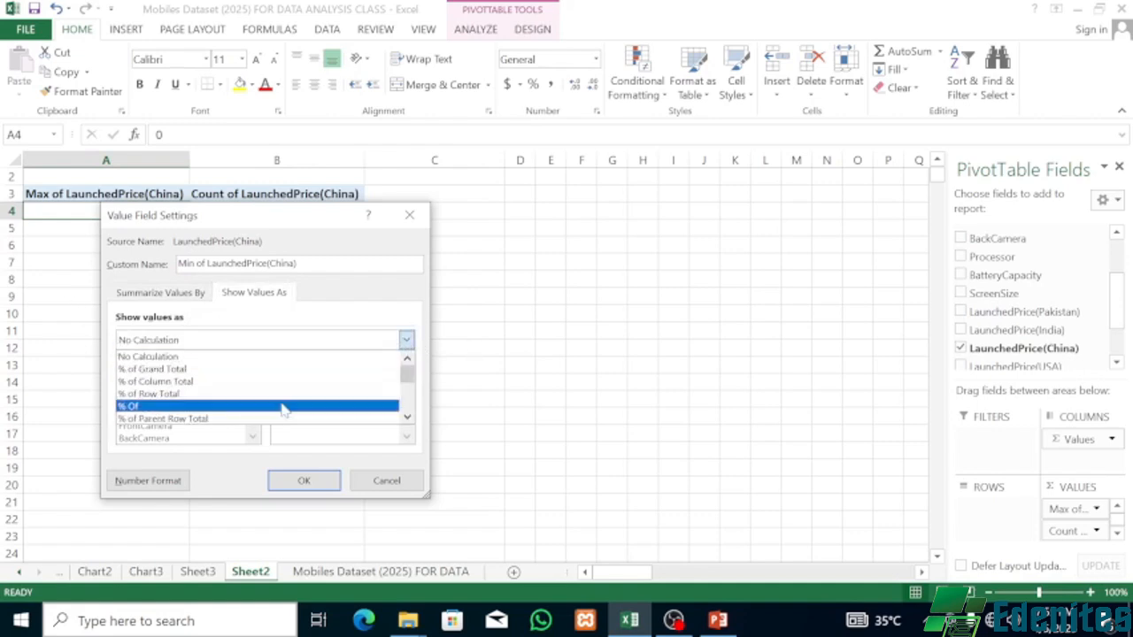
{"action": "scroll", "coordinate": [277, 406], "scroll_direction": "down", "scroll_amount": 2}
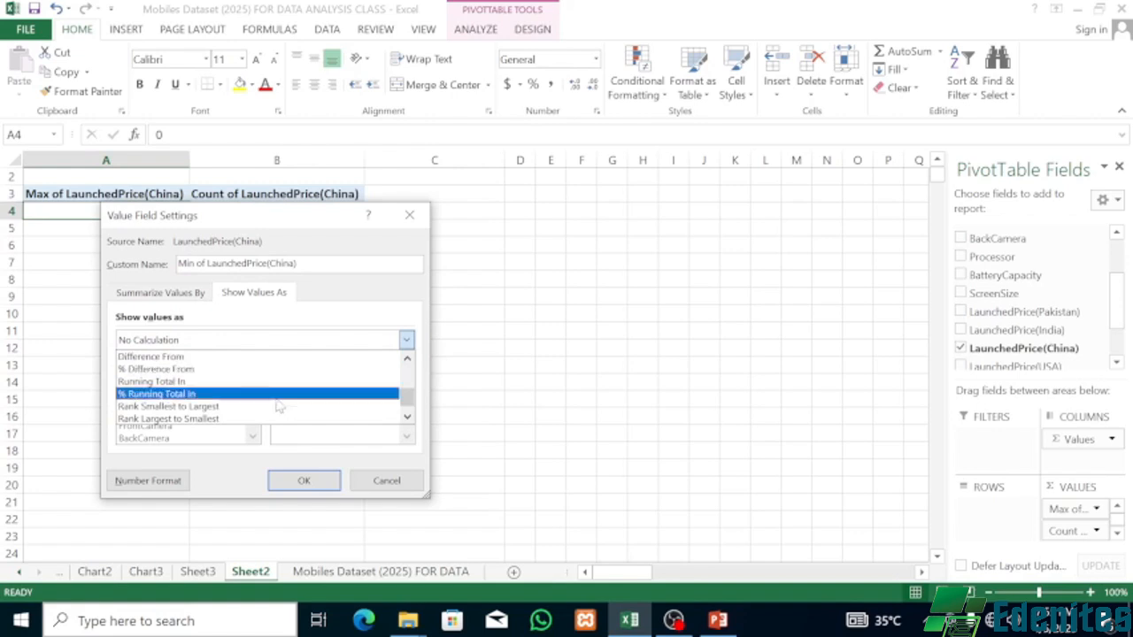
{"action": "scroll", "coordinate": [277, 406], "scroll_direction": "down", "scroll_amount": 1}
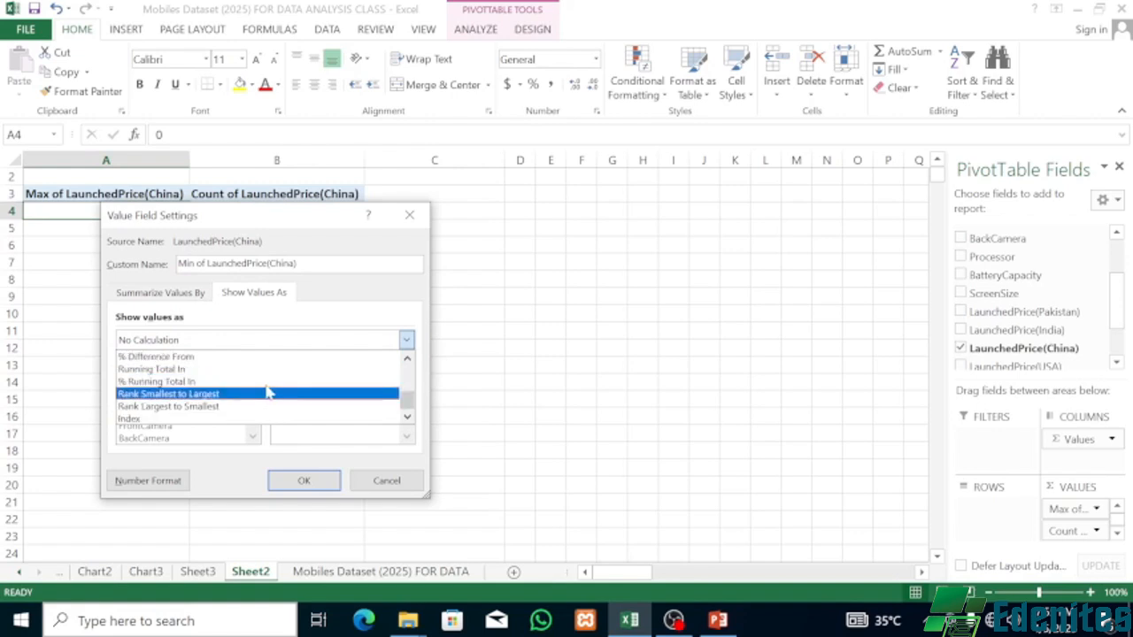
{"action": "left_click", "coordinate": [250, 394]}
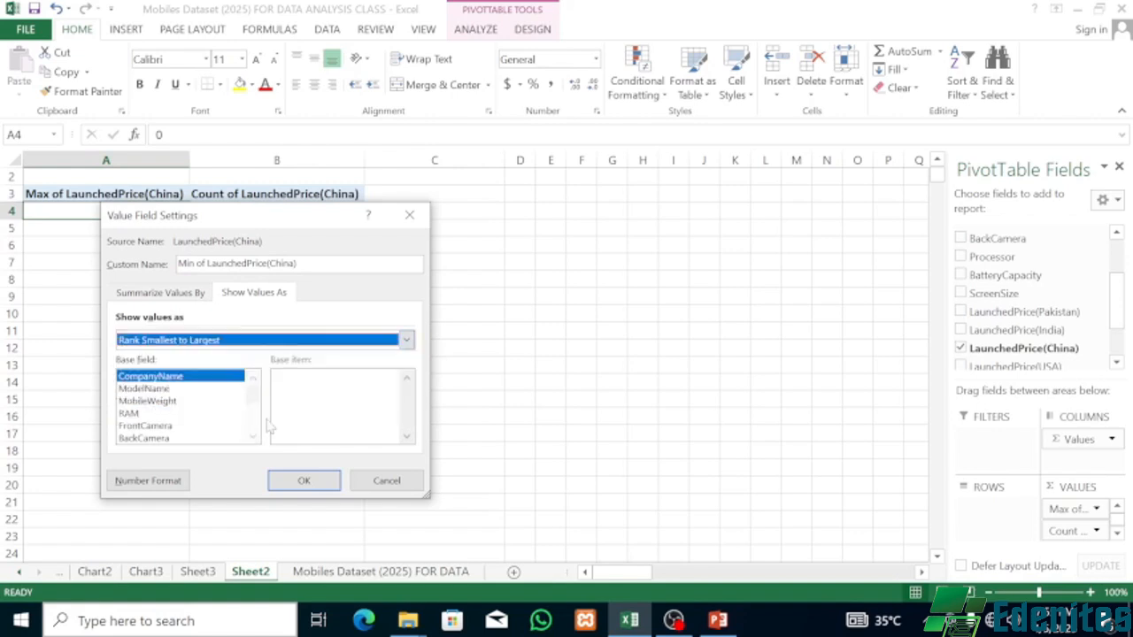
{"action": "left_click", "coordinate": [297, 482]}
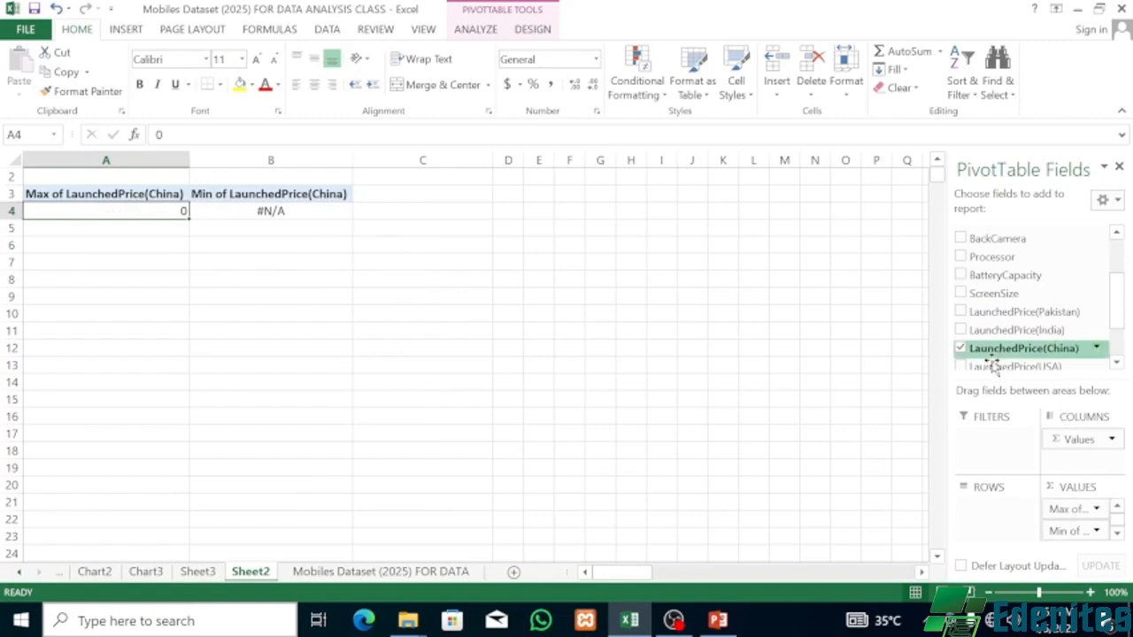
Remove LaunchedPrice(China) from the Sheet2 PivotTable and count ModelName by LaunchedYear, with the years as rows.
{"action": "left_click", "coordinate": [962, 349]}
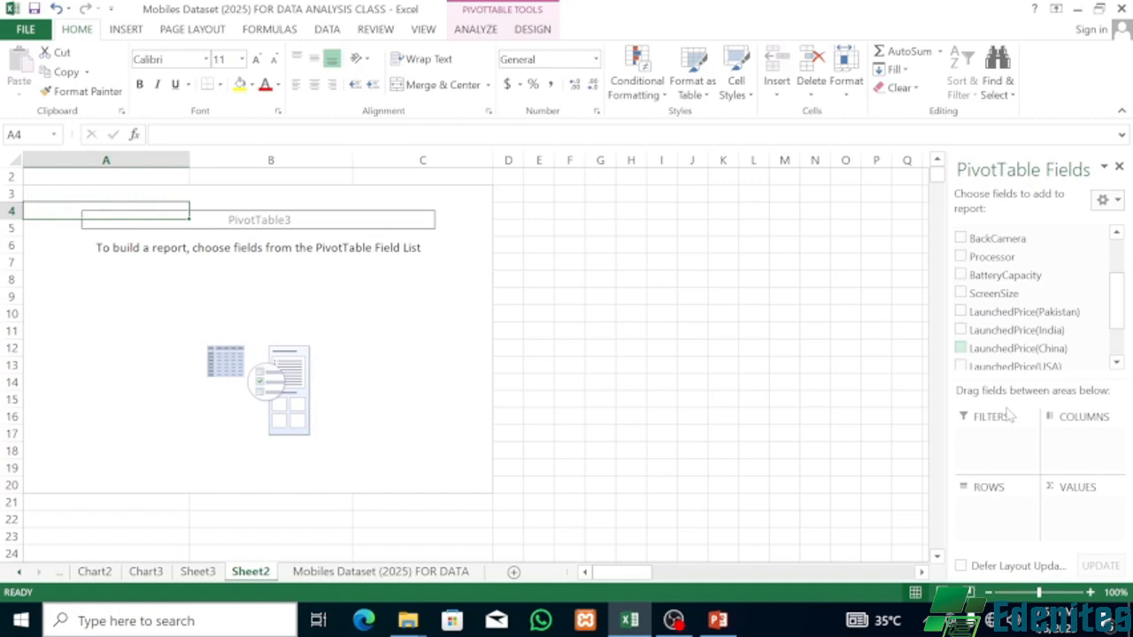
{"action": "scroll", "coordinate": [998, 349], "scroll_direction": "down", "scroll_amount": 1}
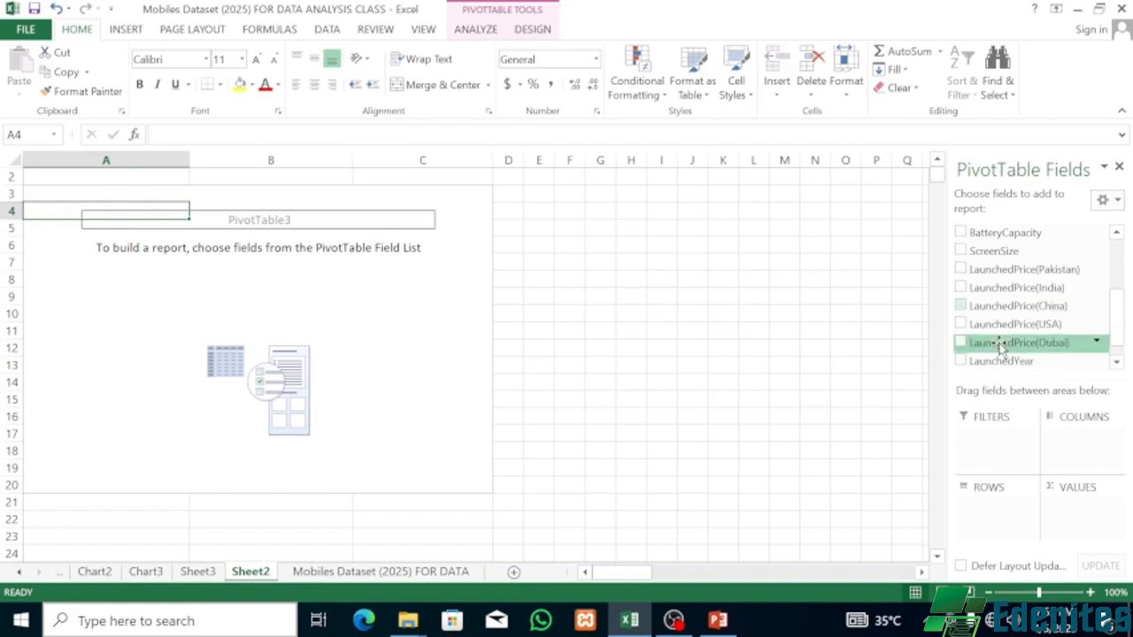
{"action": "left_click_drag", "start_coordinate": [998, 359], "coordinate": [987, 504]}
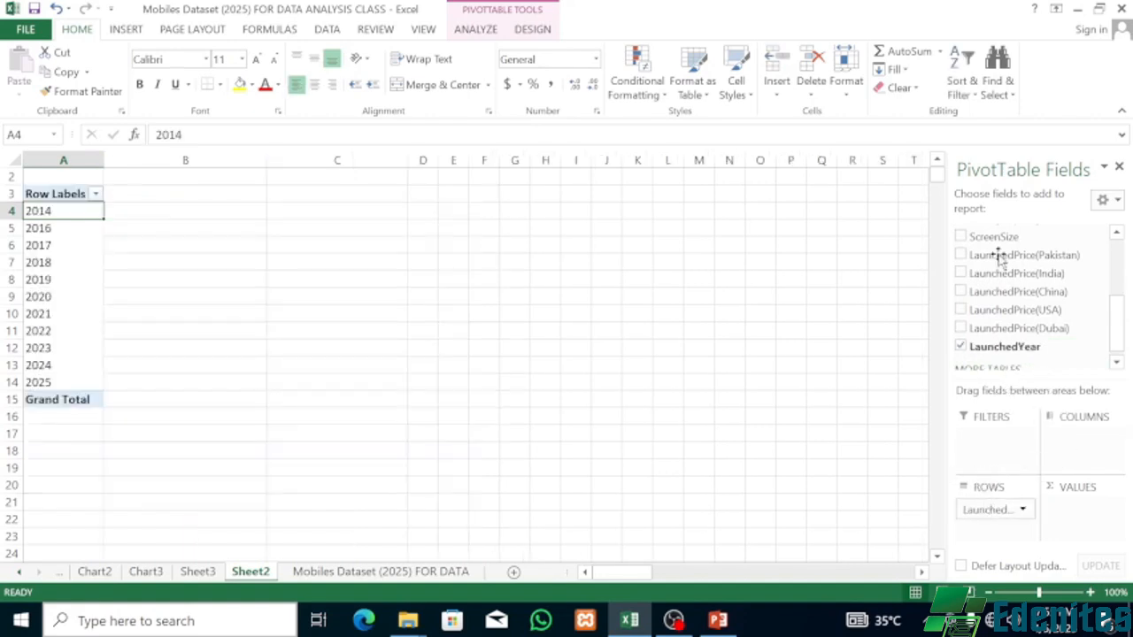
{"action": "scroll", "coordinate": [991, 284], "scroll_direction": "up", "scroll_amount": 3}
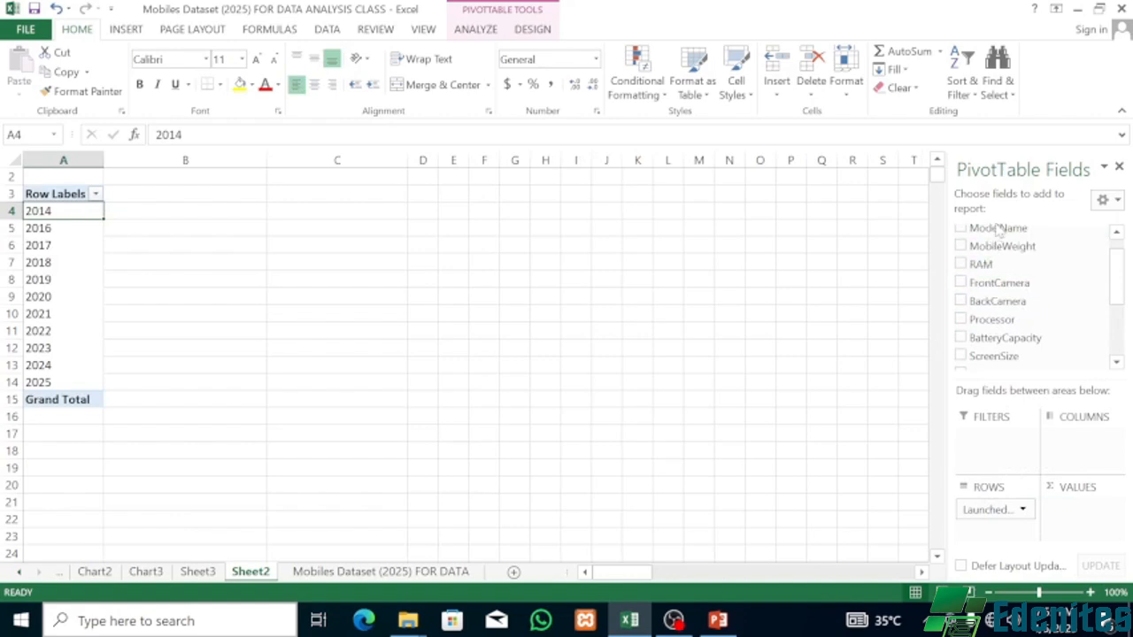
{"action": "left_click_drag", "start_coordinate": [999, 228], "coordinate": [1075, 520]}
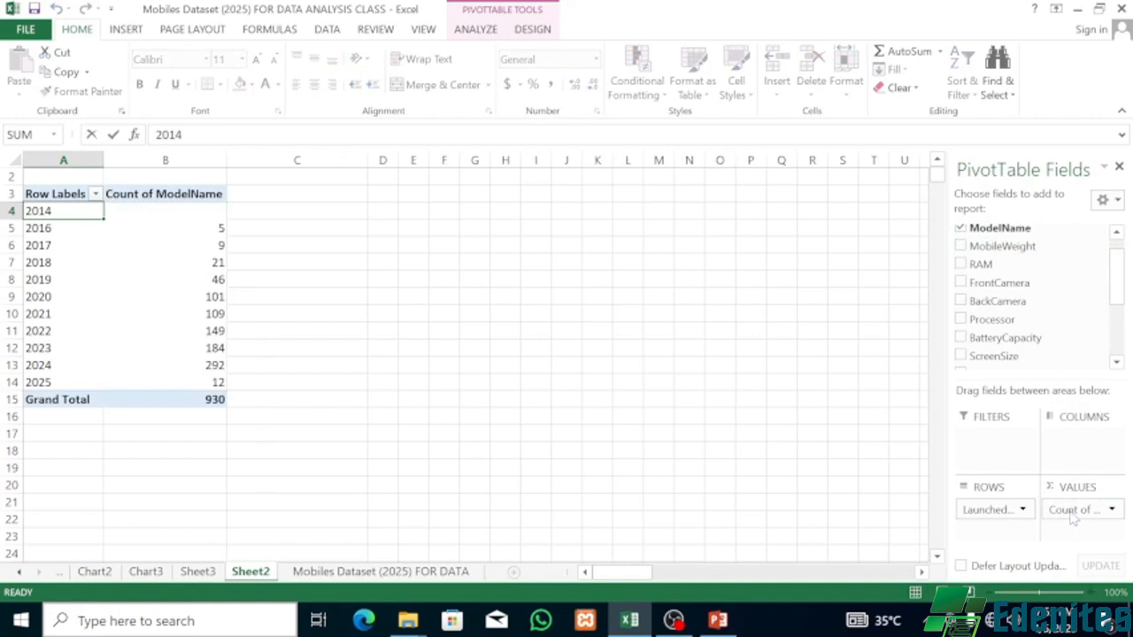
{"action": "left_click", "coordinate": [203, 215]}
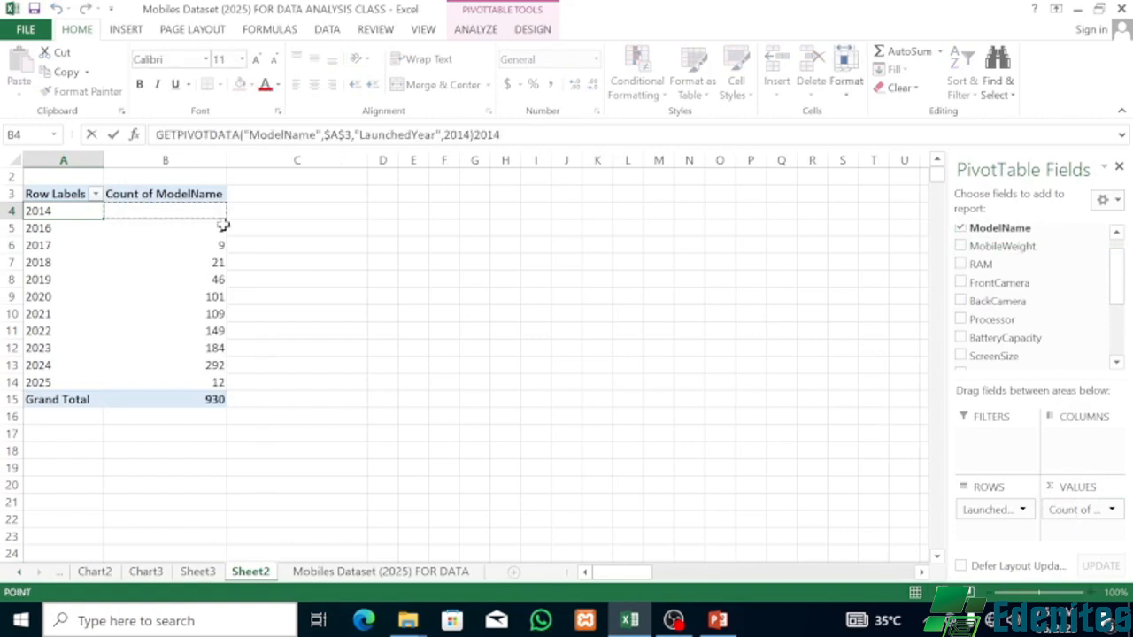
{"action": "left_click", "coordinate": [114, 241]}
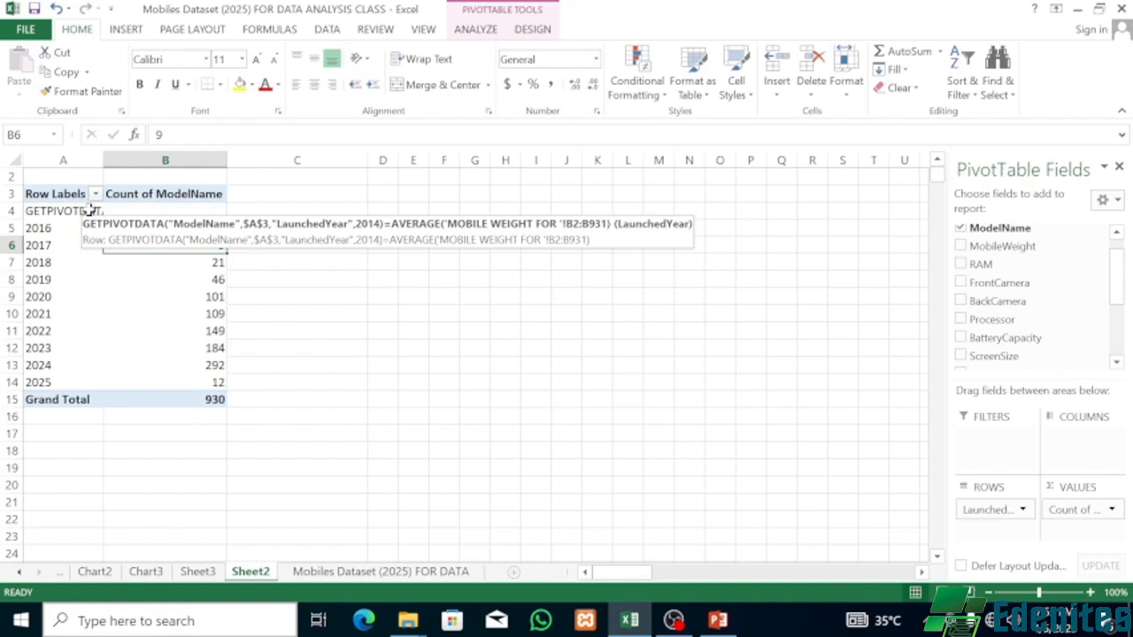
{"action": "key", "text": "ctrl+z"}
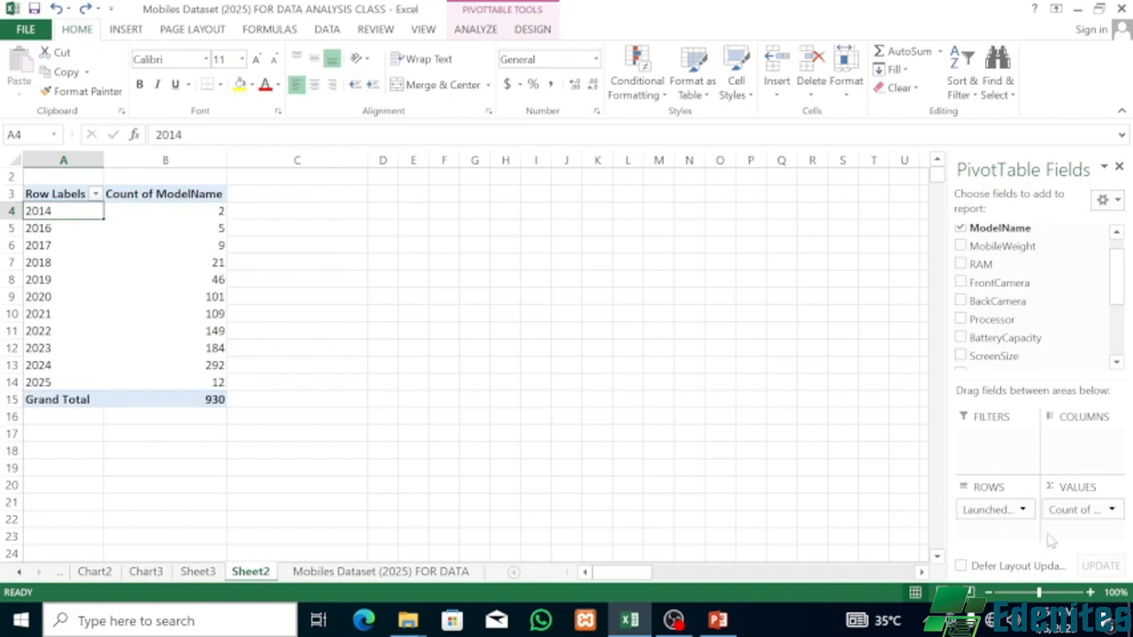
Remove the ModelName count and LaunchedYear from the Sheet2 PivotTable, and set ModelName as the row field.
{"action": "left_click", "coordinate": [961, 228]}
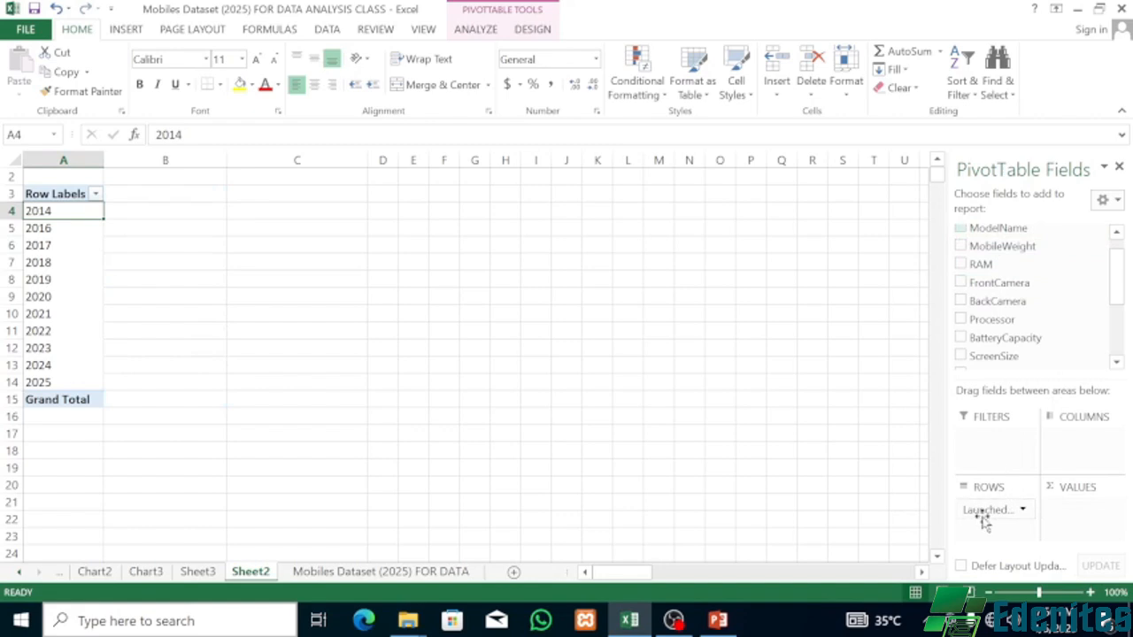
{"action": "left_click_drag", "start_coordinate": [987, 511], "coordinate": [1005, 267]}
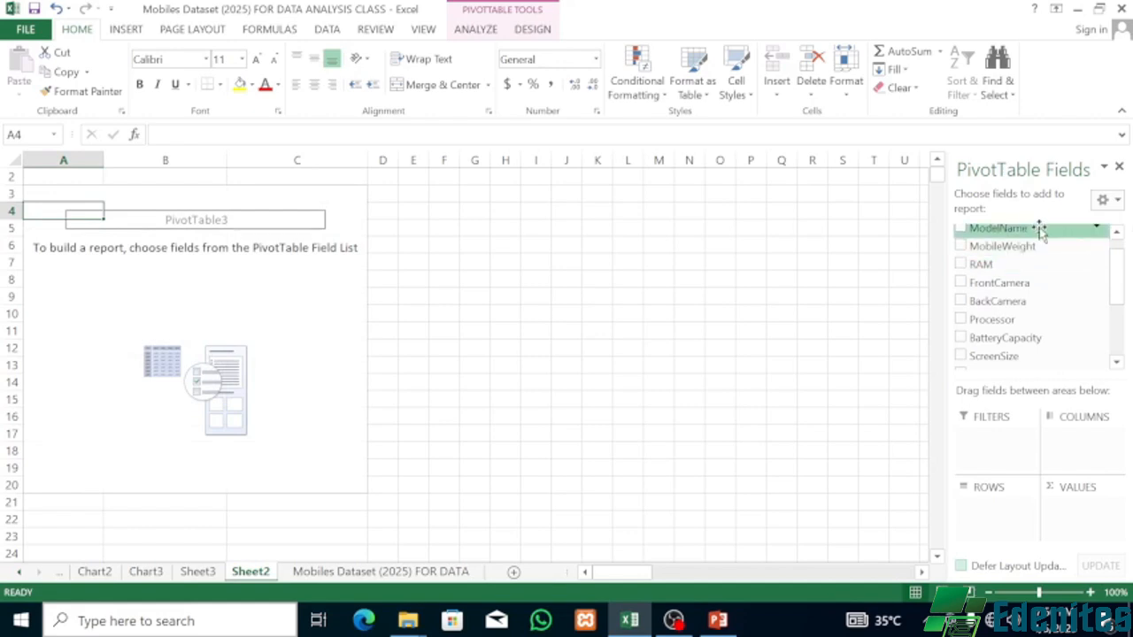
{"action": "left_click_drag", "start_coordinate": [1041, 229], "coordinate": [1001, 500]}
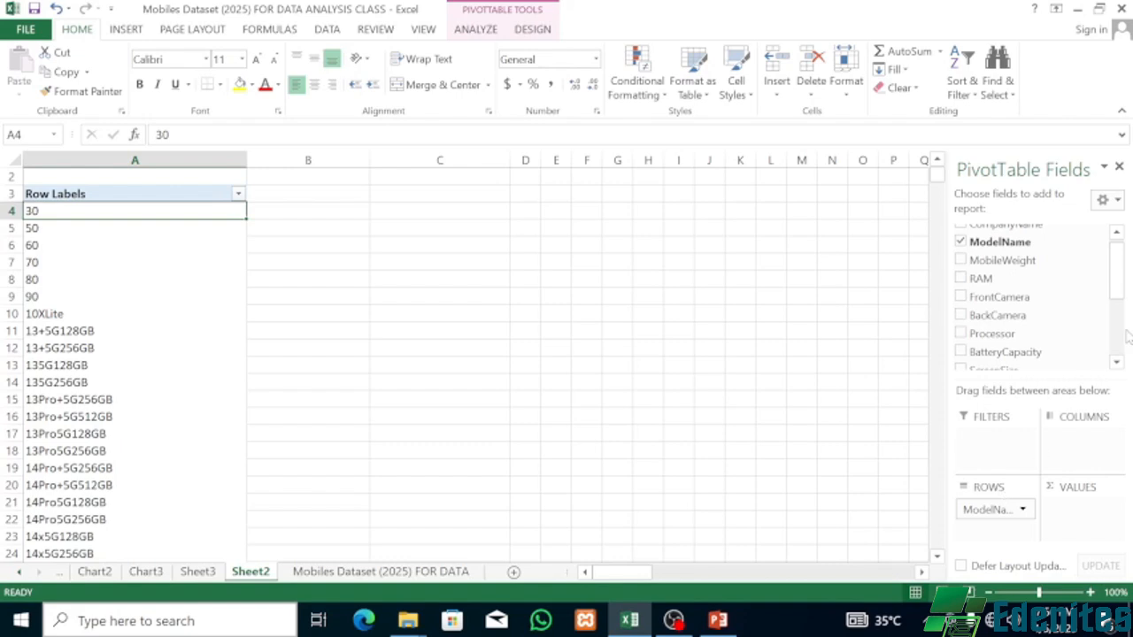
Add LaunchedPrice(USA) to the Sheet2 PivotTable as a value field.
{"action": "left_click", "coordinate": [1117, 363]}
{"action": "left_click", "coordinate": [1117, 363]}
{"action": "left_click", "coordinate": [1117, 363]}
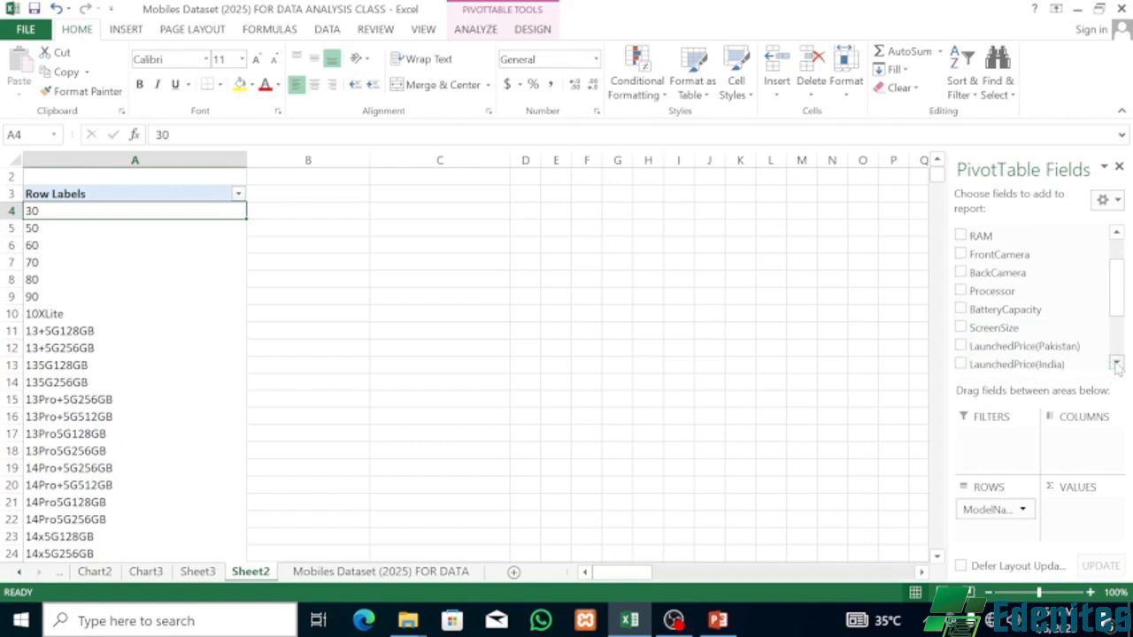
{"action": "left_click", "coordinate": [1116, 363]}
{"action": "left_click", "coordinate": [1117, 362]}
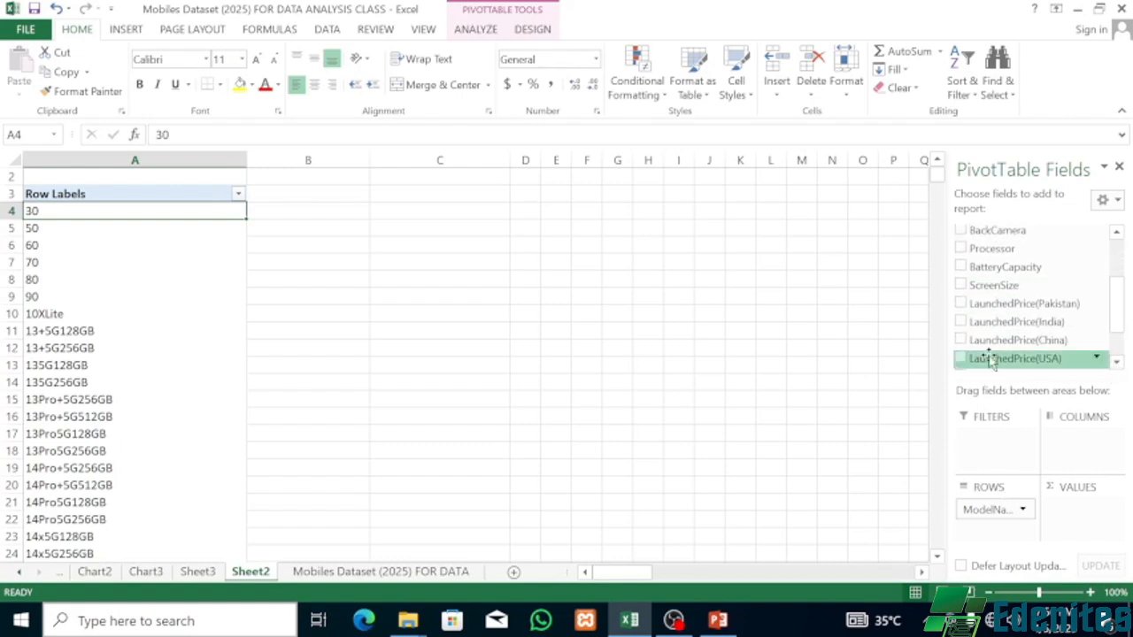
{"action": "mouse_move", "coordinate": [1018, 359]}
{"action": "left_mouse_down"}
{"action": "mouse_move", "coordinate": [1103, 418]}
{"action": "mouse_move", "coordinate": [1097, 518]}
{"action": "left_mouse_up"}
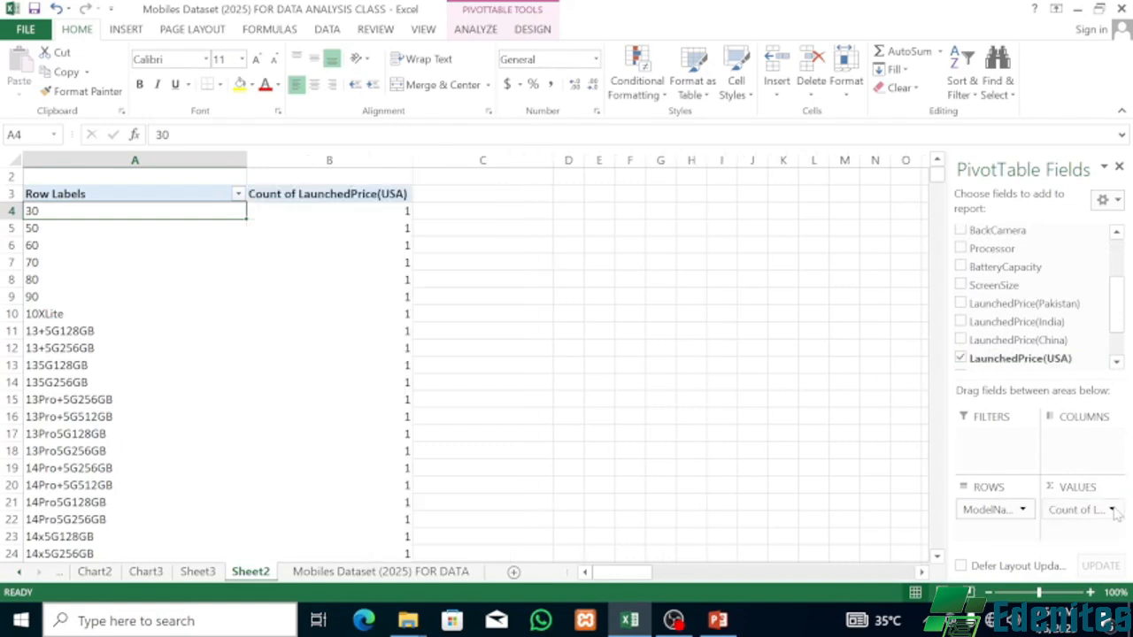
Summarize the LaunchedPrice(USA) value field by Average and look through the results per model.
{"action": "left_click", "coordinate": [1113, 511]}
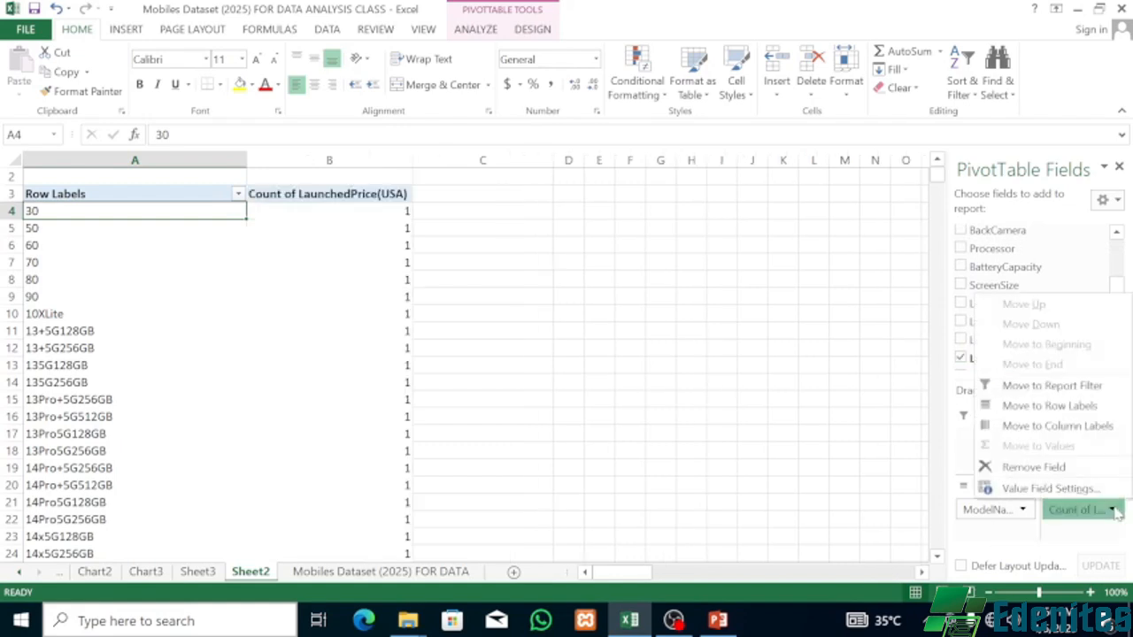
{"action": "left_click", "coordinate": [1059, 490]}
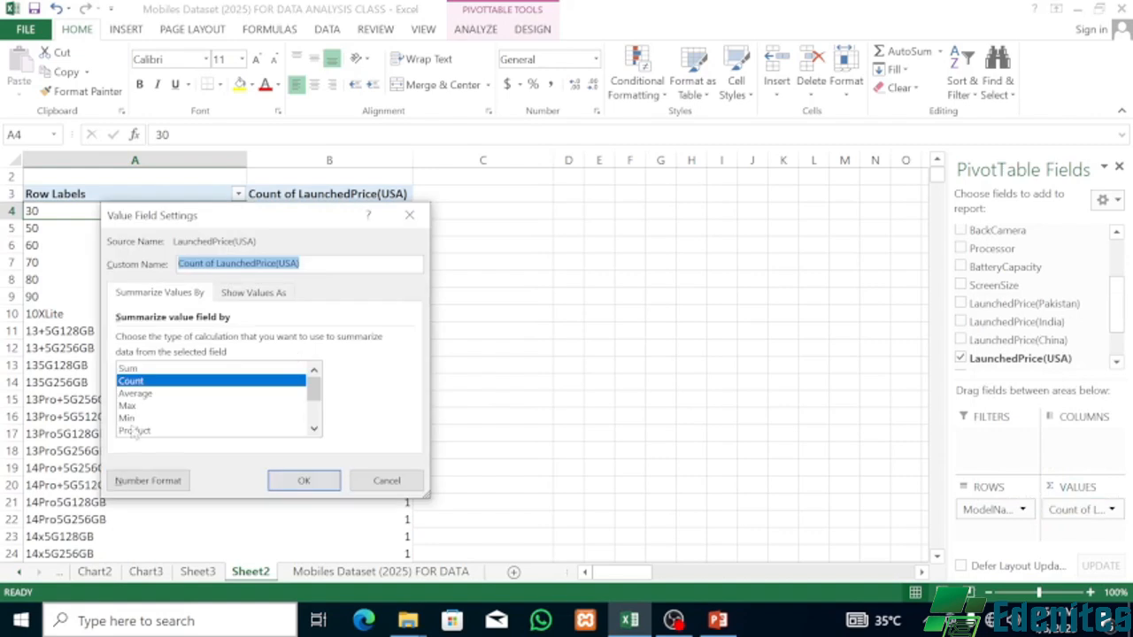
{"action": "left_click", "coordinate": [159, 394]}
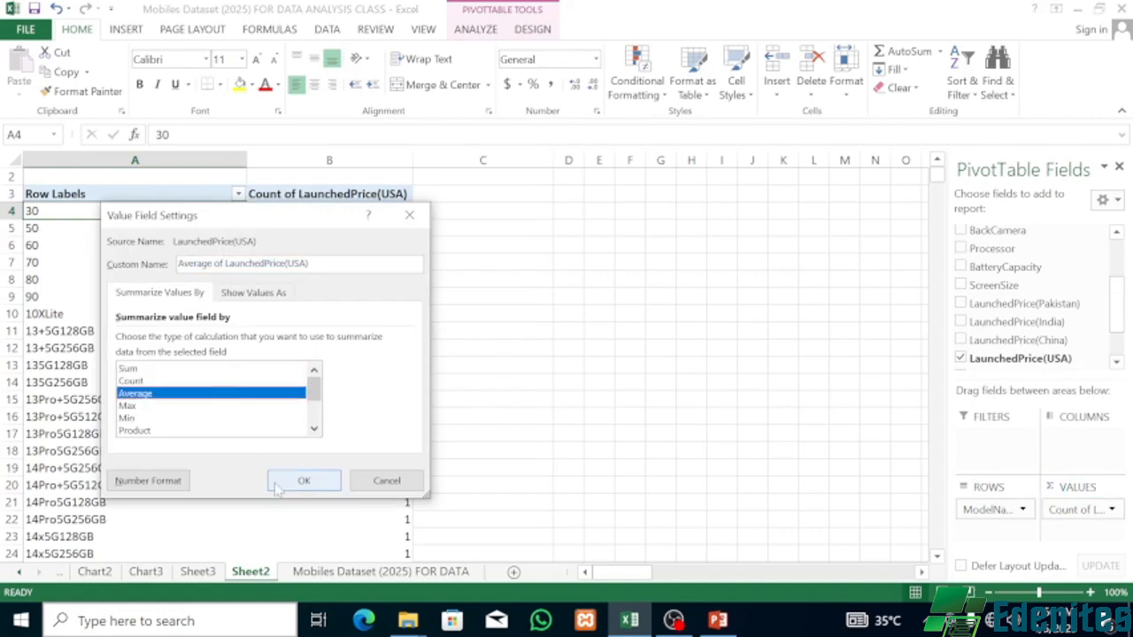
{"action": "left_click", "coordinate": [301, 480]}
{"action": "scroll", "coordinate": [318, 367], "scroll_direction": "down", "scroll_amount": 6}
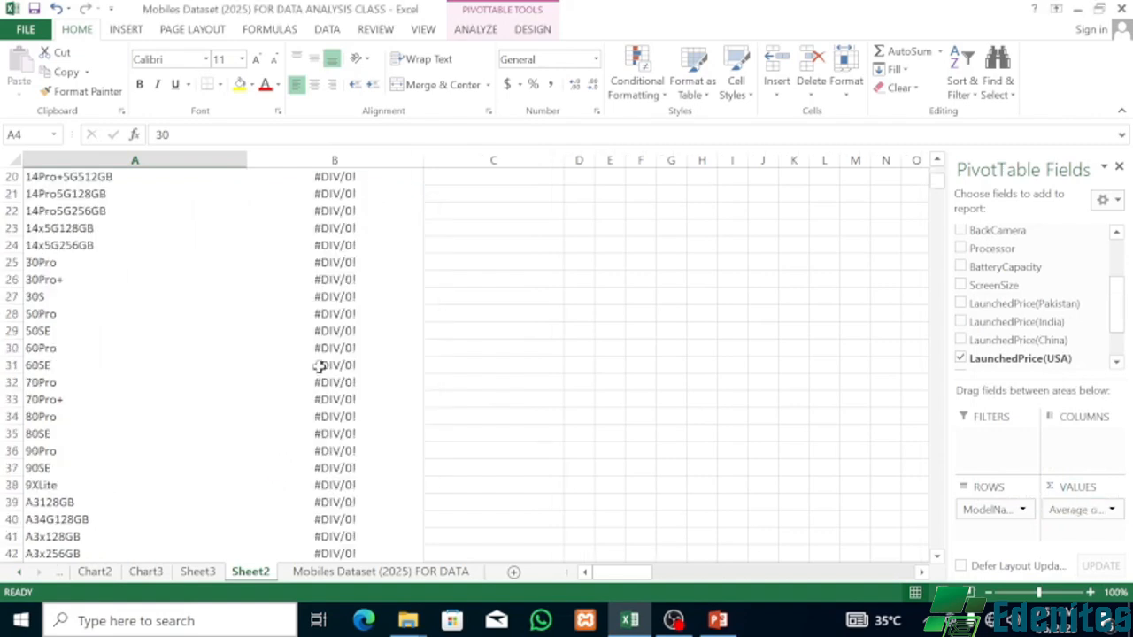
{"action": "scroll", "coordinate": [318, 367], "scroll_direction": "down", "scroll_amount": 16}
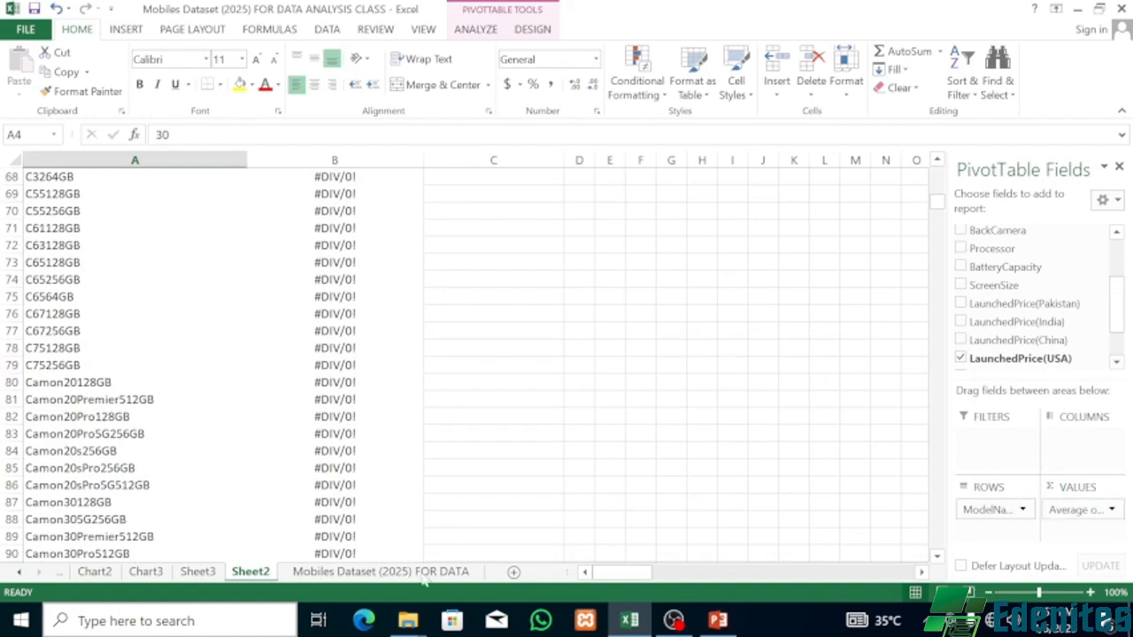
{"action": "left_click", "coordinate": [1112, 510]}
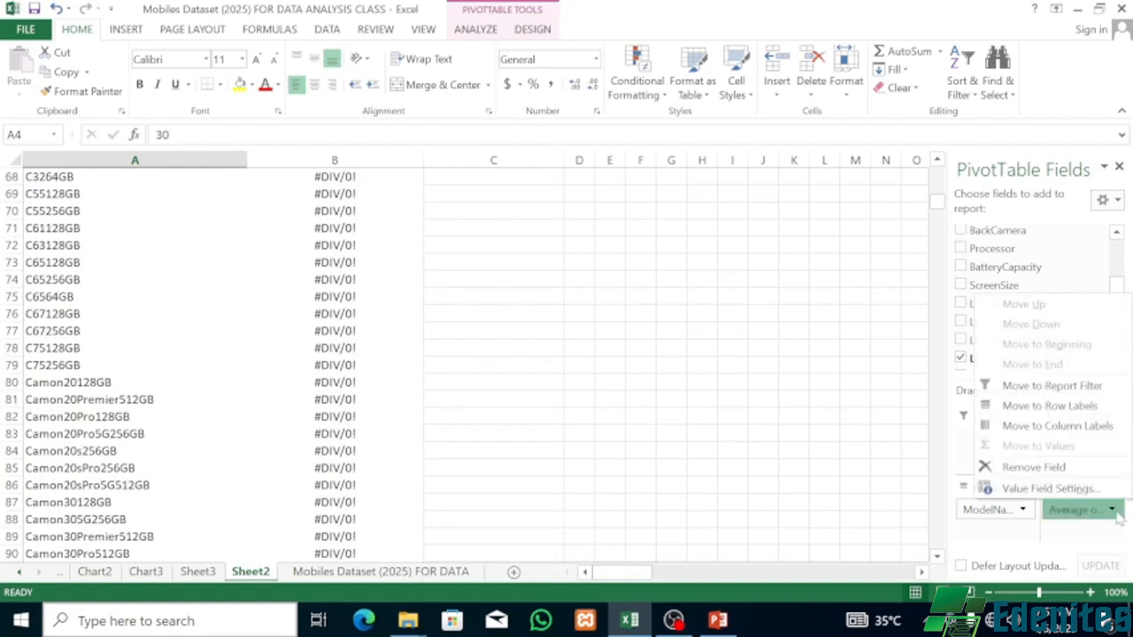
{"action": "left_click", "coordinate": [970, 540]}
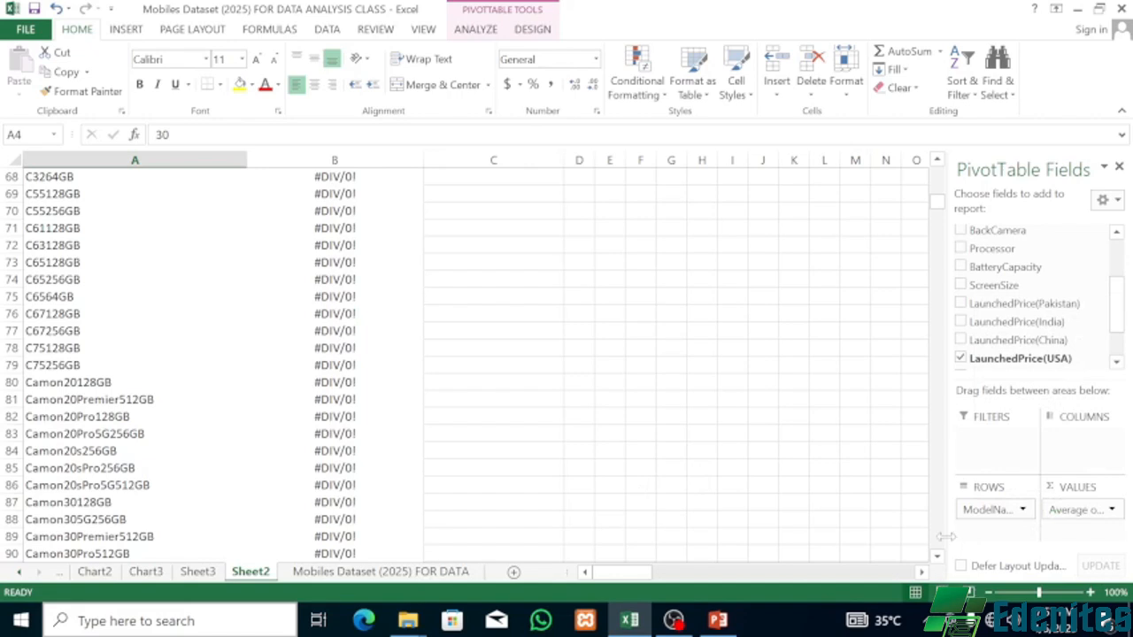
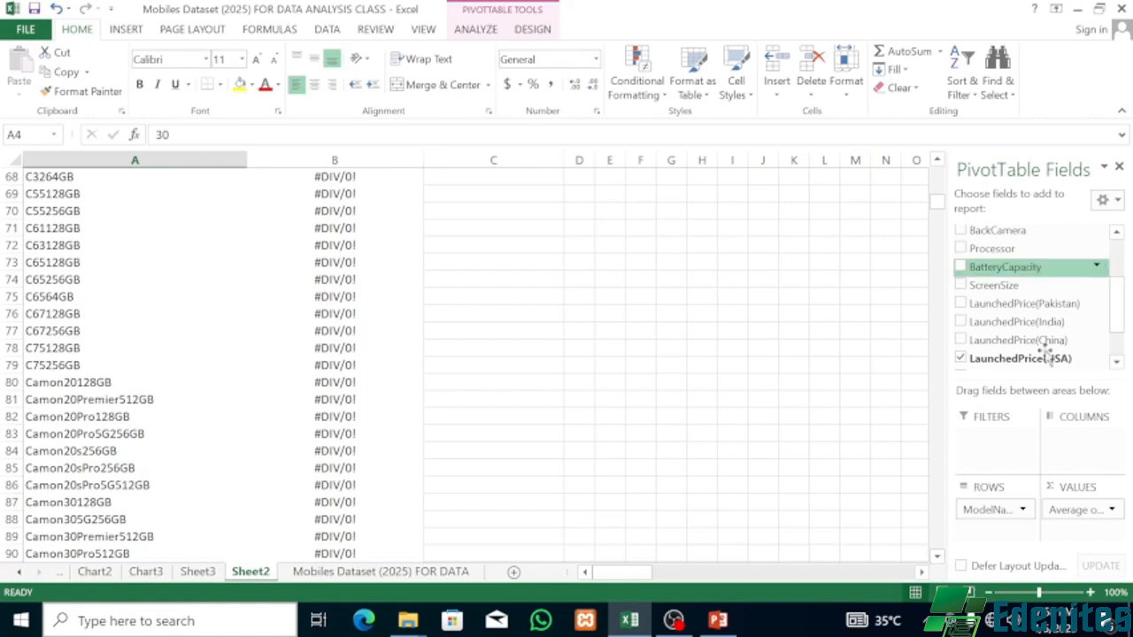
Clear the Sheet2 PivotTable by removing LaunchedPrice(USA) and ModelName, and look through the available fields.
{"action": "left_click", "coordinate": [961, 358]}
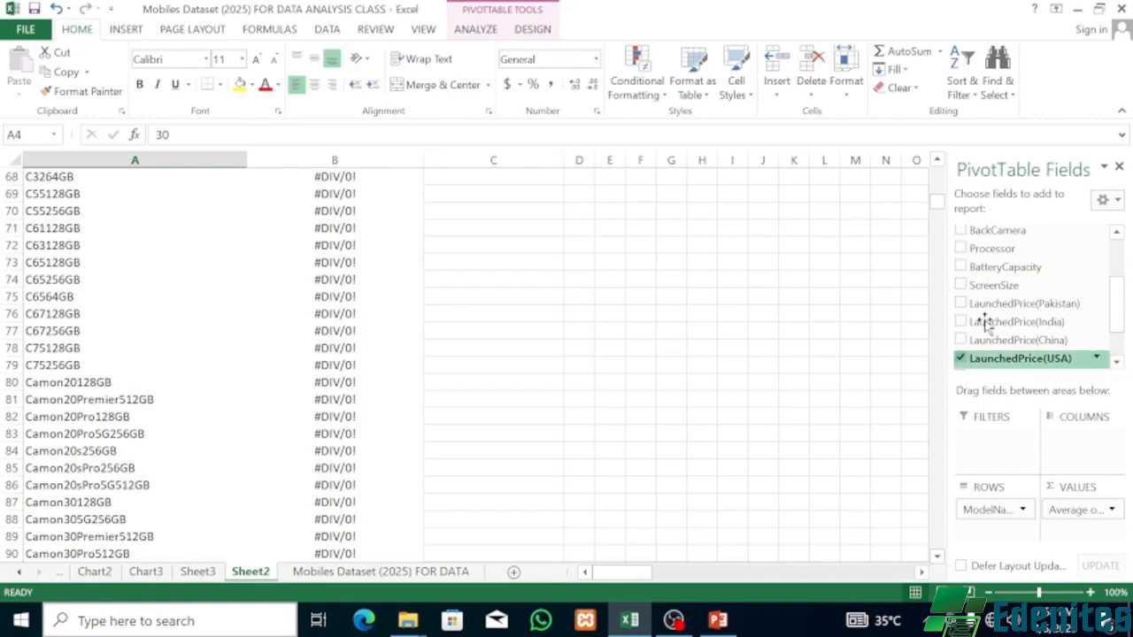
{"action": "scroll", "coordinate": [992, 270], "scroll_direction": "up", "scroll_amount": 2}
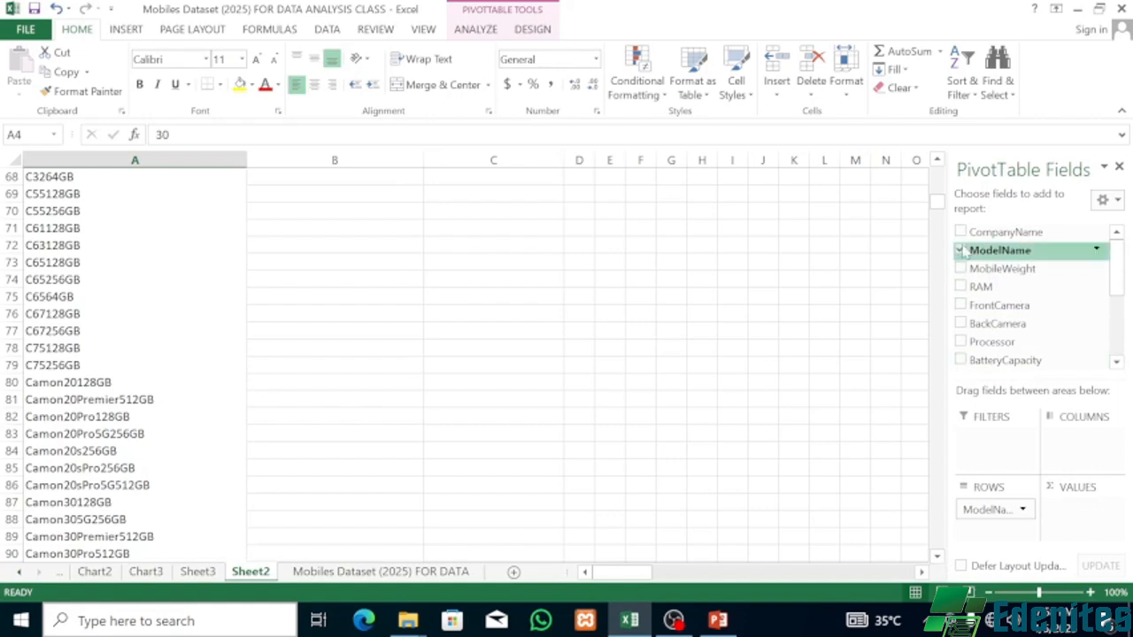
{"action": "left_click", "coordinate": [962, 251]}
{"action": "scroll", "coordinate": [1018, 306], "scroll_direction": "down", "scroll_amount": 3}
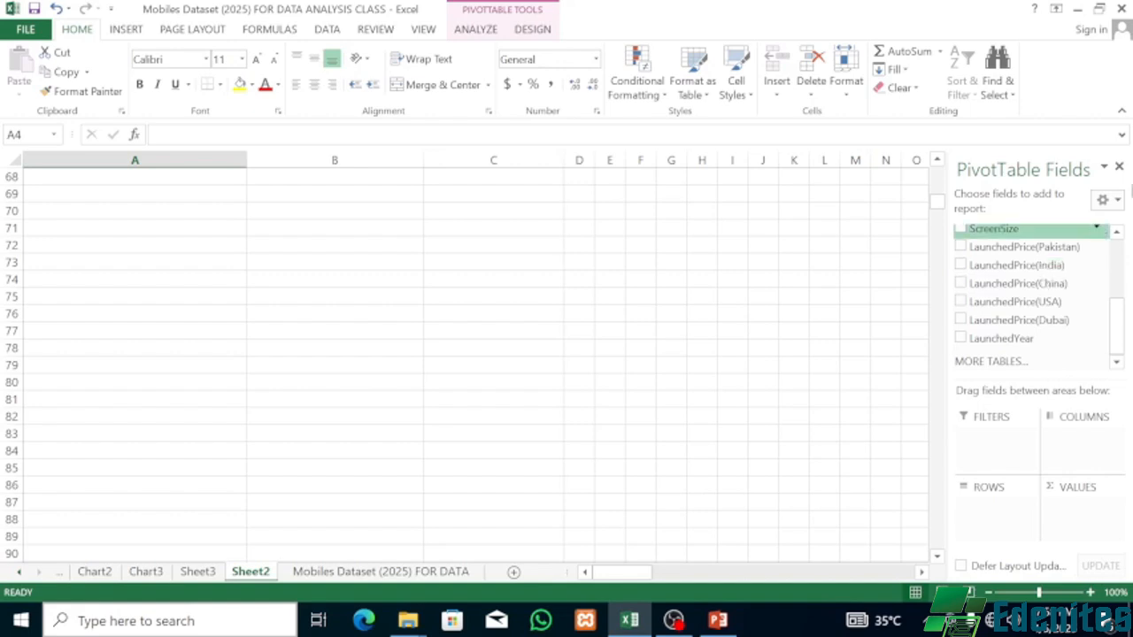
{"action": "scroll", "coordinate": [1005, 277], "scroll_direction": "up", "scroll_amount": 3}
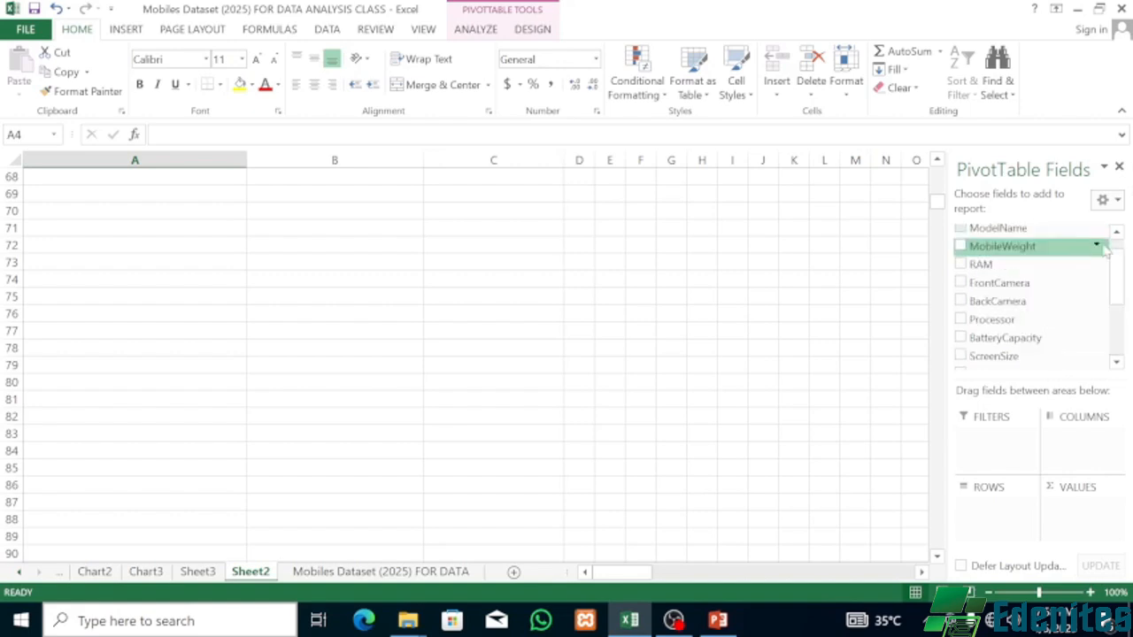
Set BackCamera as the row field of the Sheet2 PivotTable and add ModelName as a counted value field.
{"action": "scroll", "coordinate": [1062, 271], "scroll_direction": "down", "scroll_amount": 1}
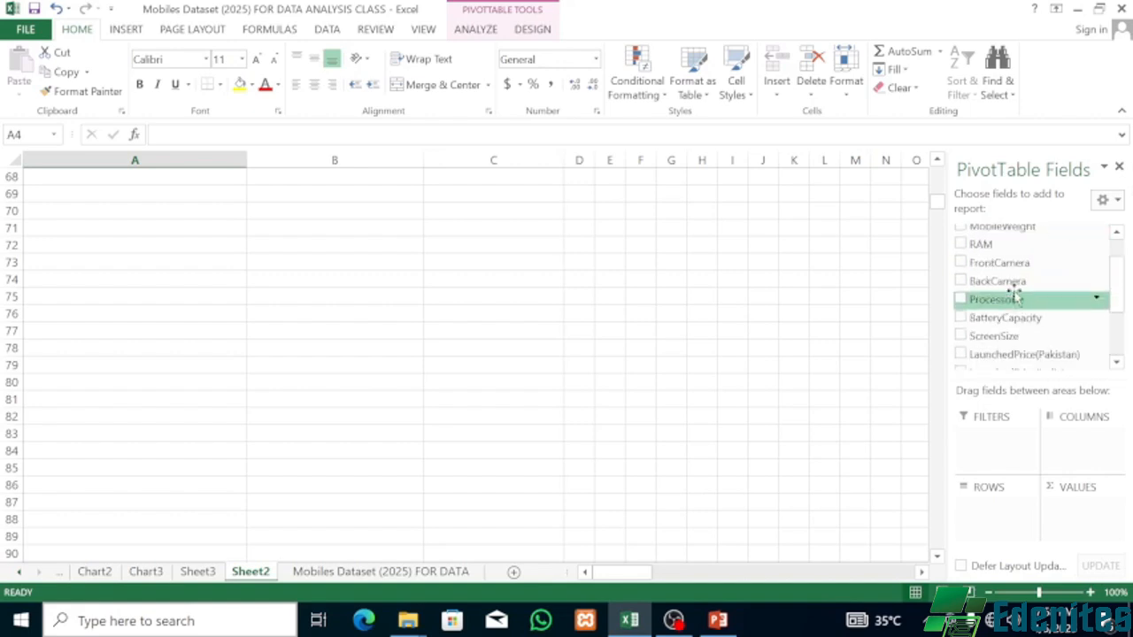
{"action": "left_click_drag", "start_coordinate": [1019, 281], "coordinate": [989, 506]}
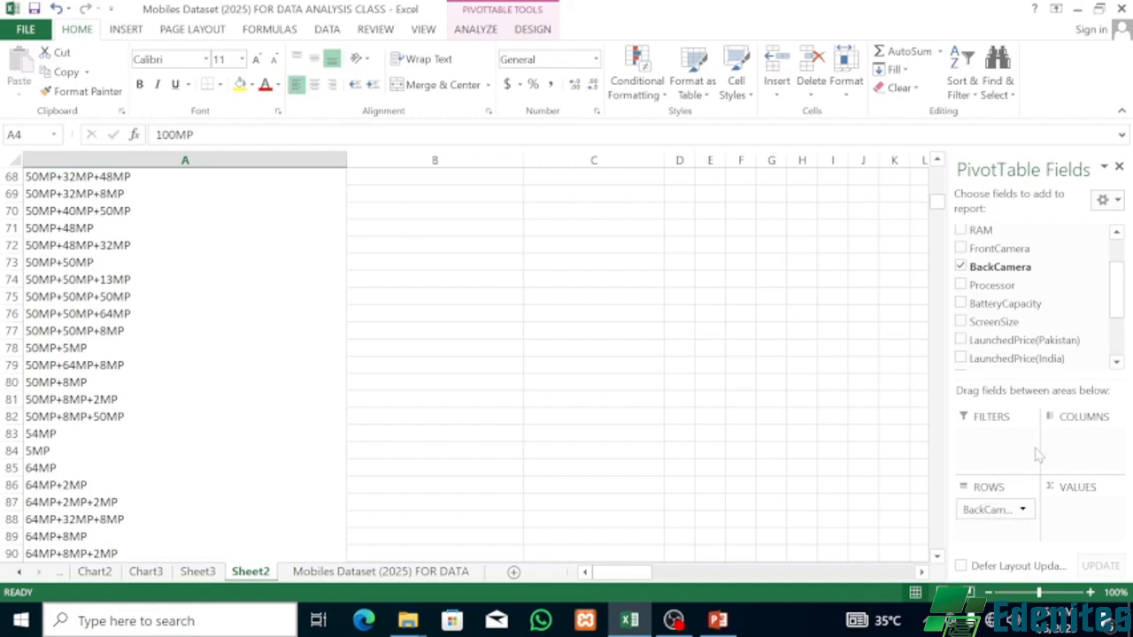
{"action": "scroll", "coordinate": [1005, 257], "scroll_direction": "up", "scroll_amount": 3}
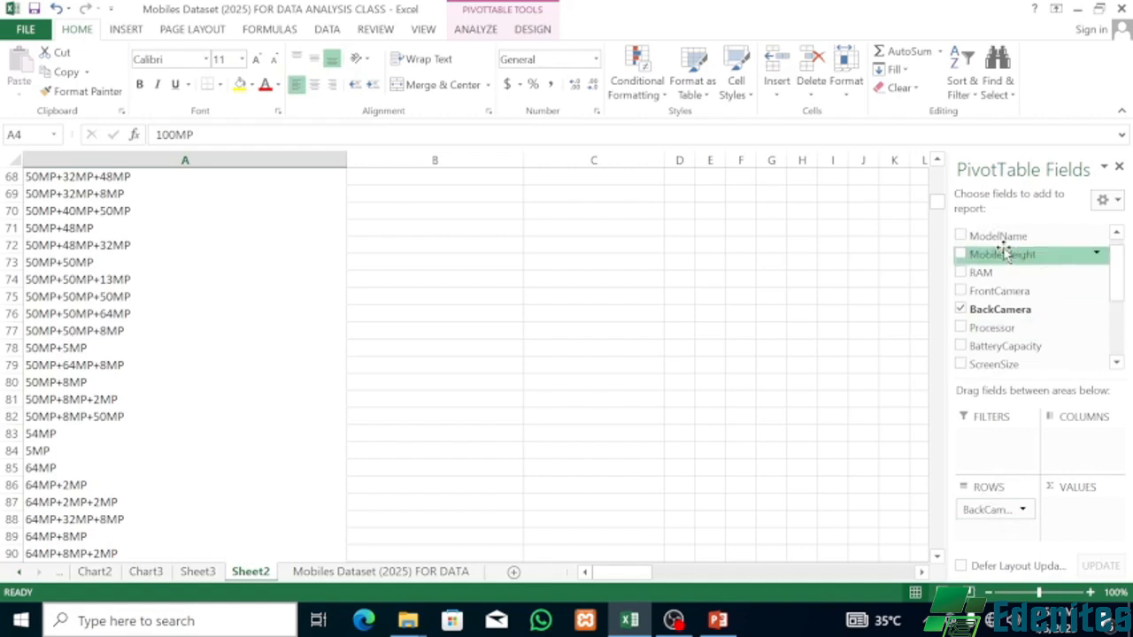
{"action": "left_click_drag", "start_coordinate": [1023, 250], "coordinate": [1067, 507]}
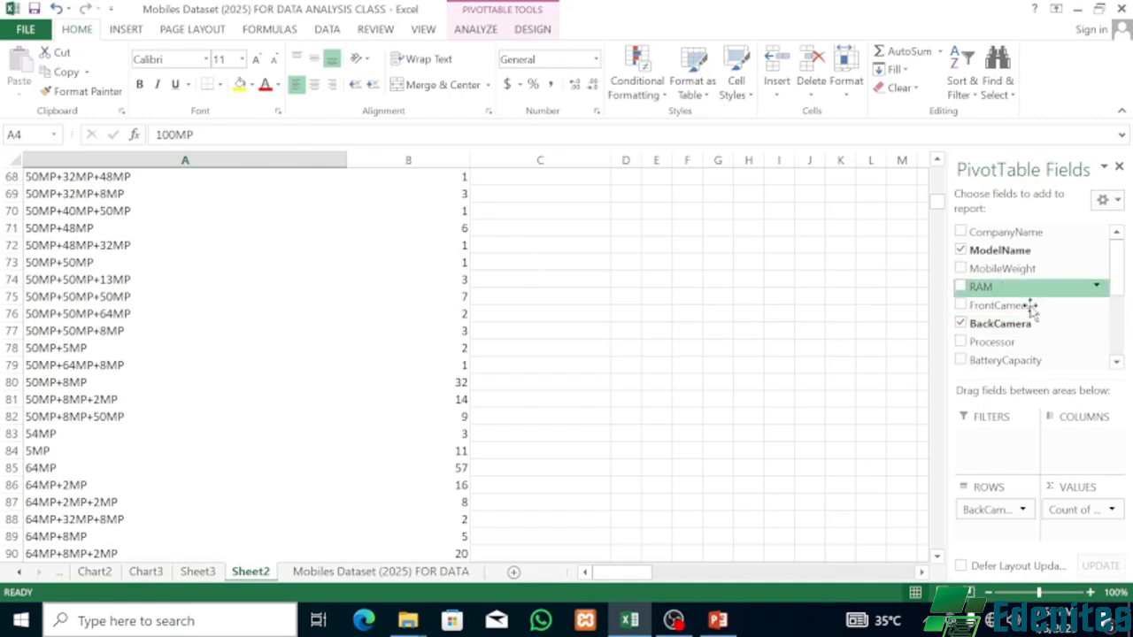
Add FrontCamera as a second row field and ModelName as a second value field, and look through the grouped counts.
{"action": "left_click_drag", "start_coordinate": [1031, 310], "coordinate": [998, 534]}
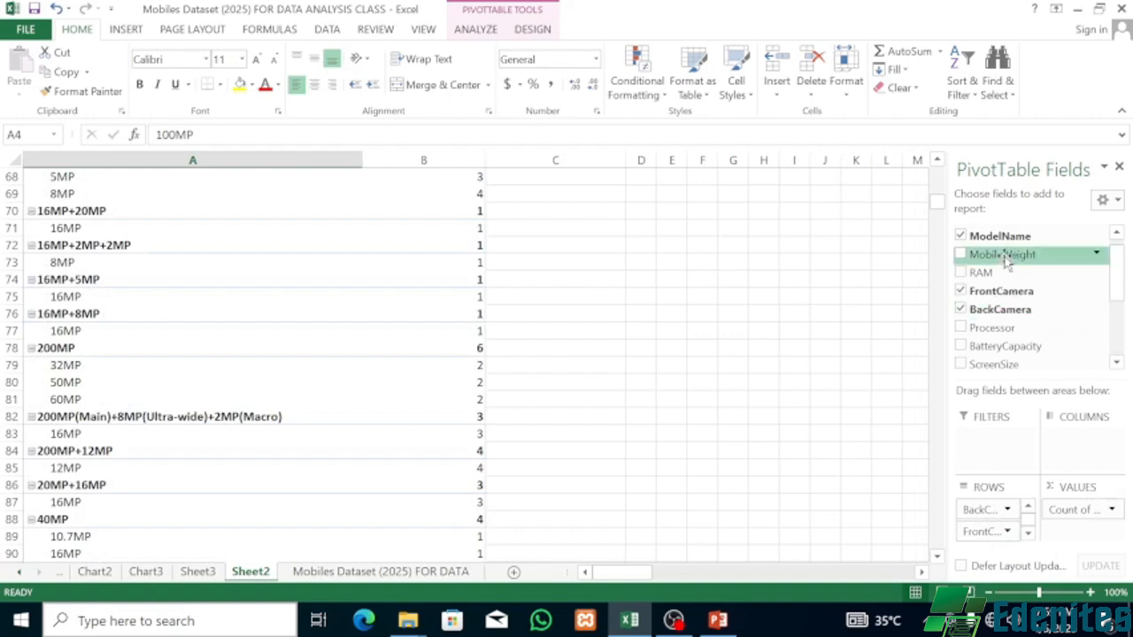
{"action": "left_click_drag", "start_coordinate": [1000, 237], "coordinate": [1083, 536]}
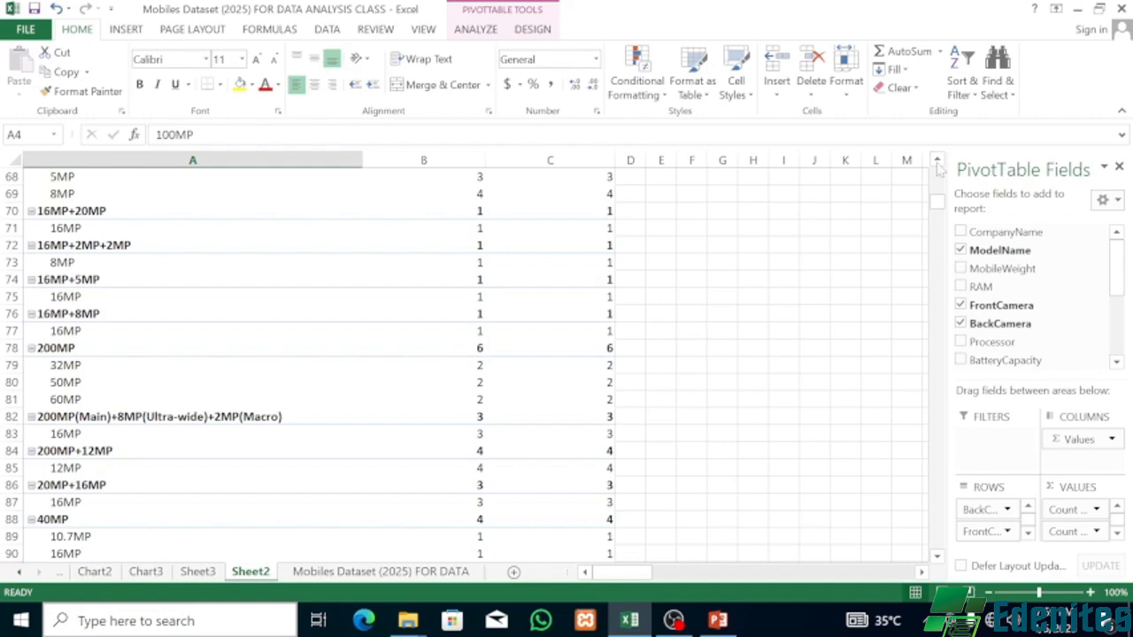
{"action": "scroll", "coordinate": [938, 165], "scroll_direction": "up", "scroll_amount": 3}
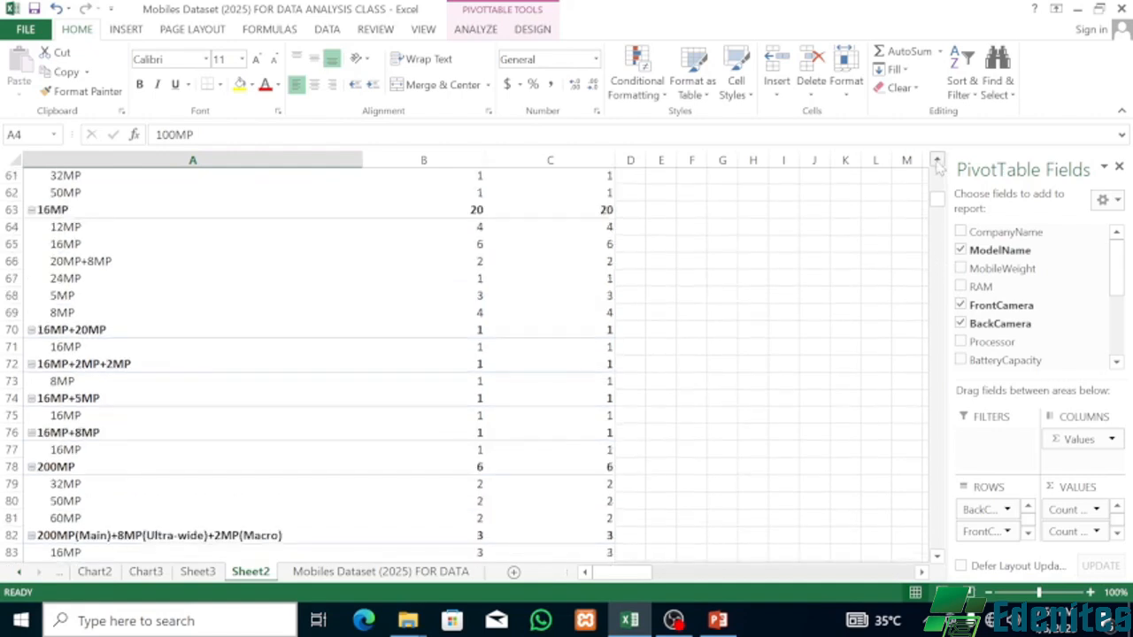
{"action": "scroll", "coordinate": [938, 164], "scroll_direction": "up", "scroll_amount": 2}
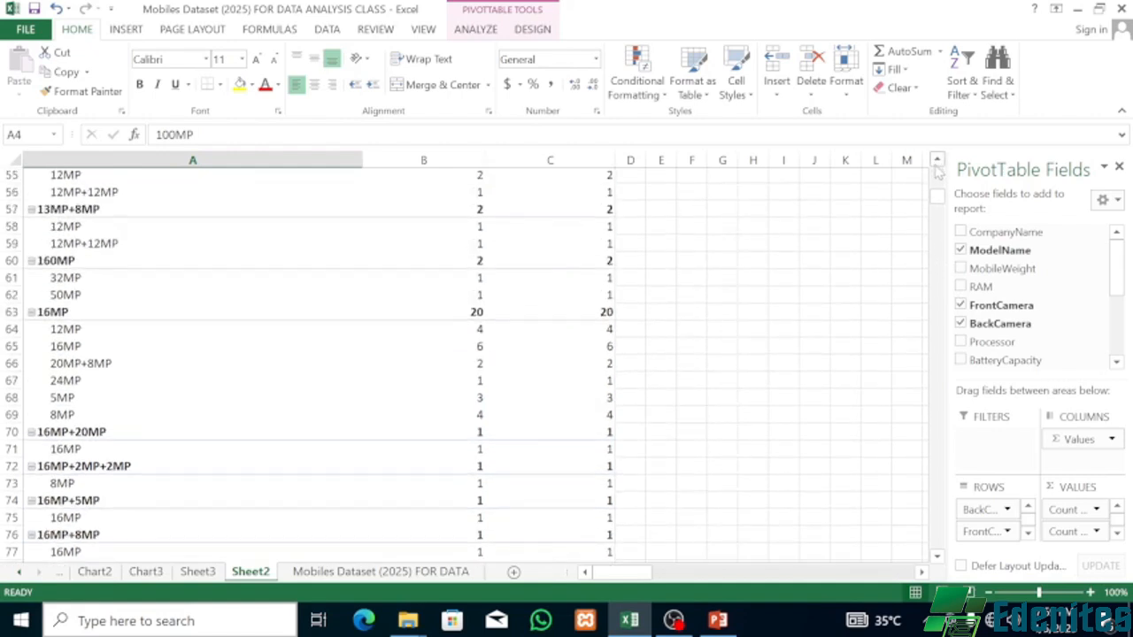
{"action": "scroll", "coordinate": [938, 170], "scroll_direction": "up", "scroll_amount": 15}
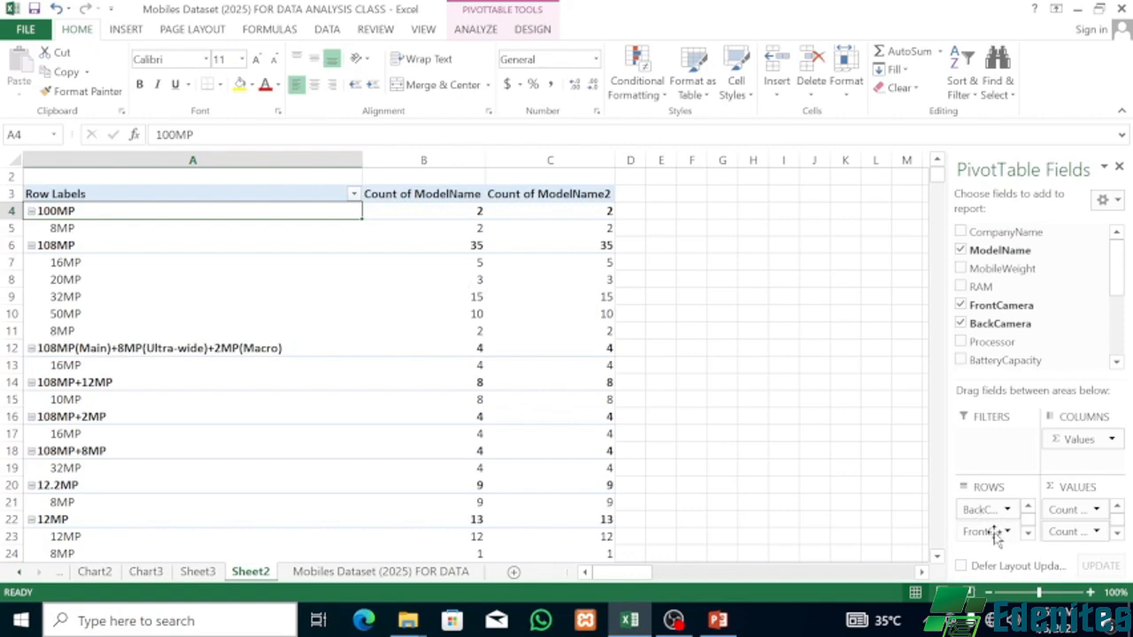
Remove FrontCamera from the rows and the duplicate ModelName count from the values of the Sheet2 PivotTable.
{"action": "left_click_drag", "start_coordinate": [998, 531], "coordinate": [990, 326]}
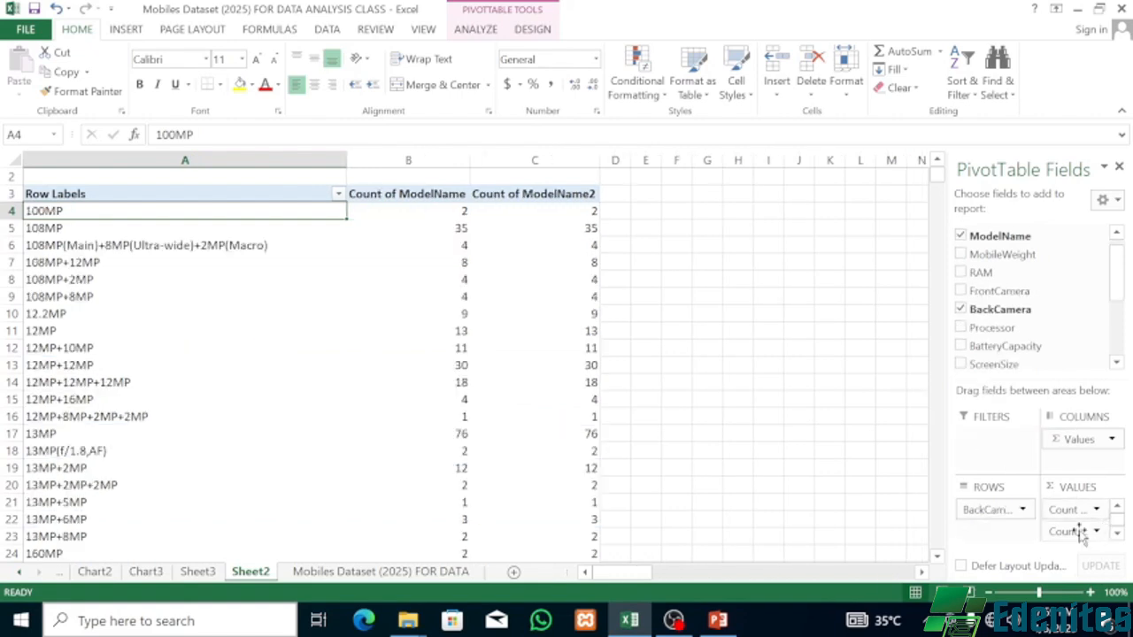
{"action": "left_click_drag", "start_coordinate": [1079, 532], "coordinate": [1026, 297]}
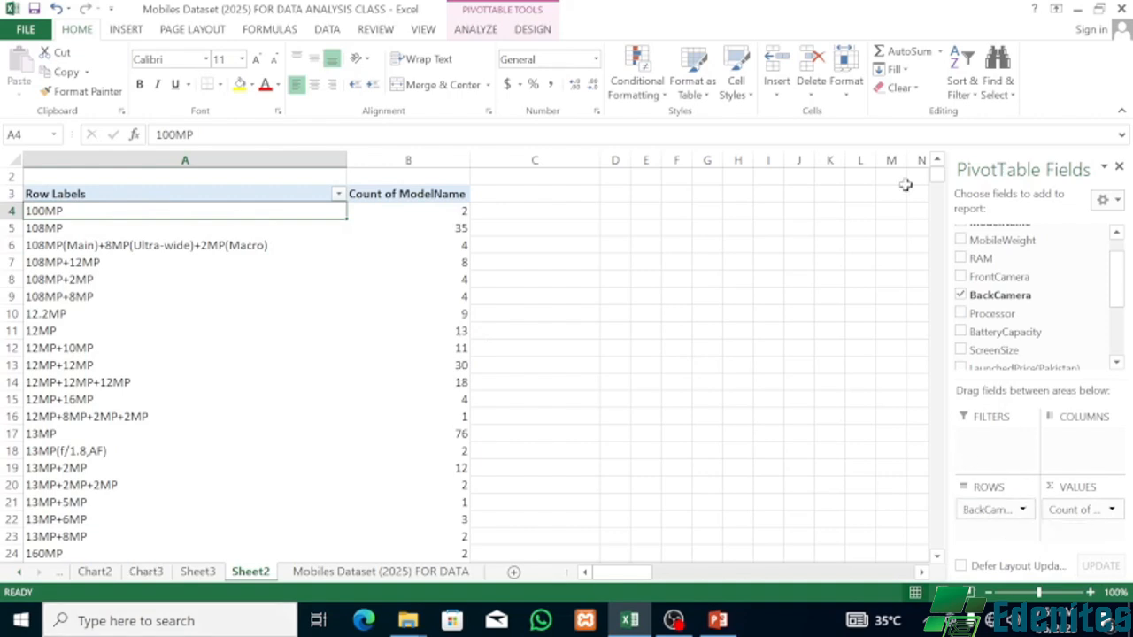
{"action": "scroll", "coordinate": [1030, 265], "scroll_direction": "up", "scroll_amount": 1}
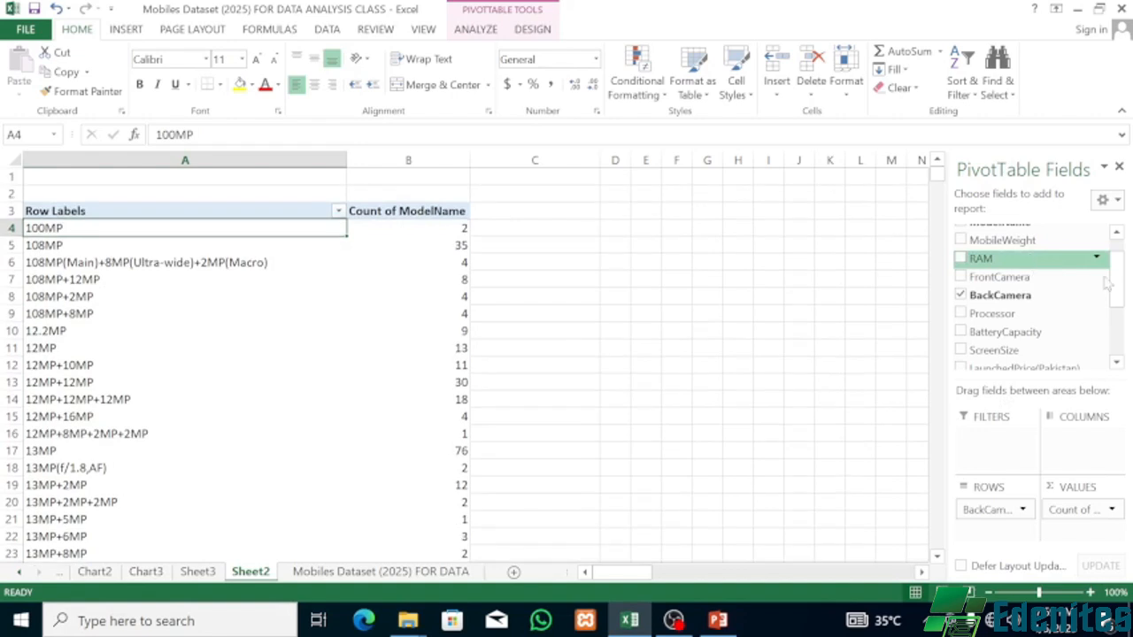
{"action": "left_click", "coordinate": [1117, 231]}
{"action": "left_click", "coordinate": [1116, 232]}
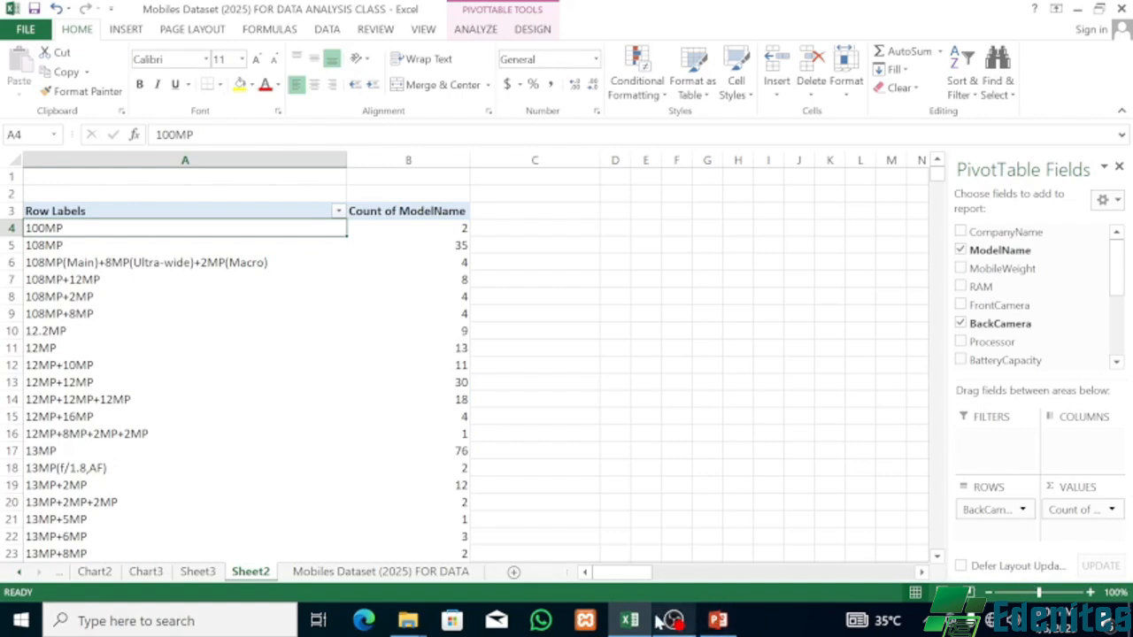
{"action": "mouse_move", "coordinate": [670, 622]}
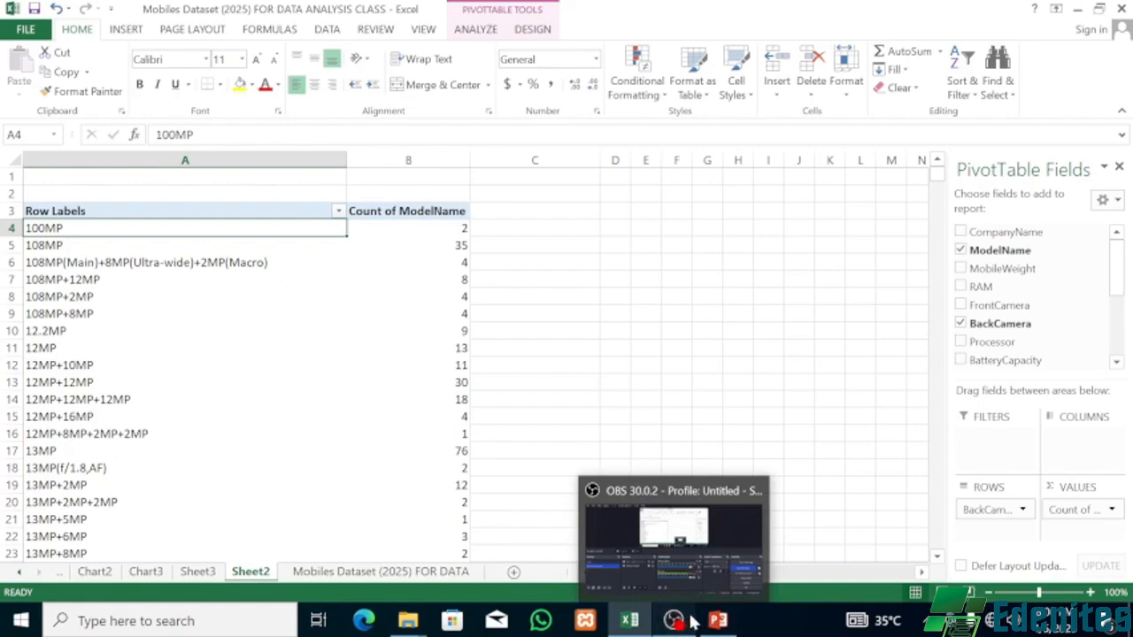
{"action": "left_click", "coordinate": [677, 540]}
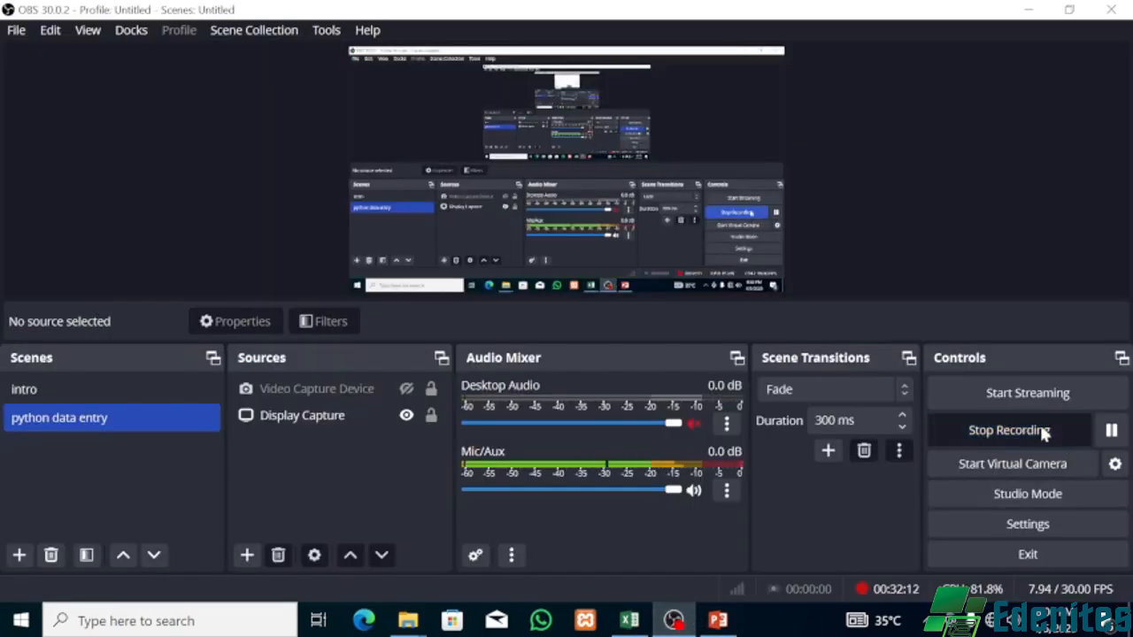
{"action": "left_click", "coordinate": [1039, 422]}
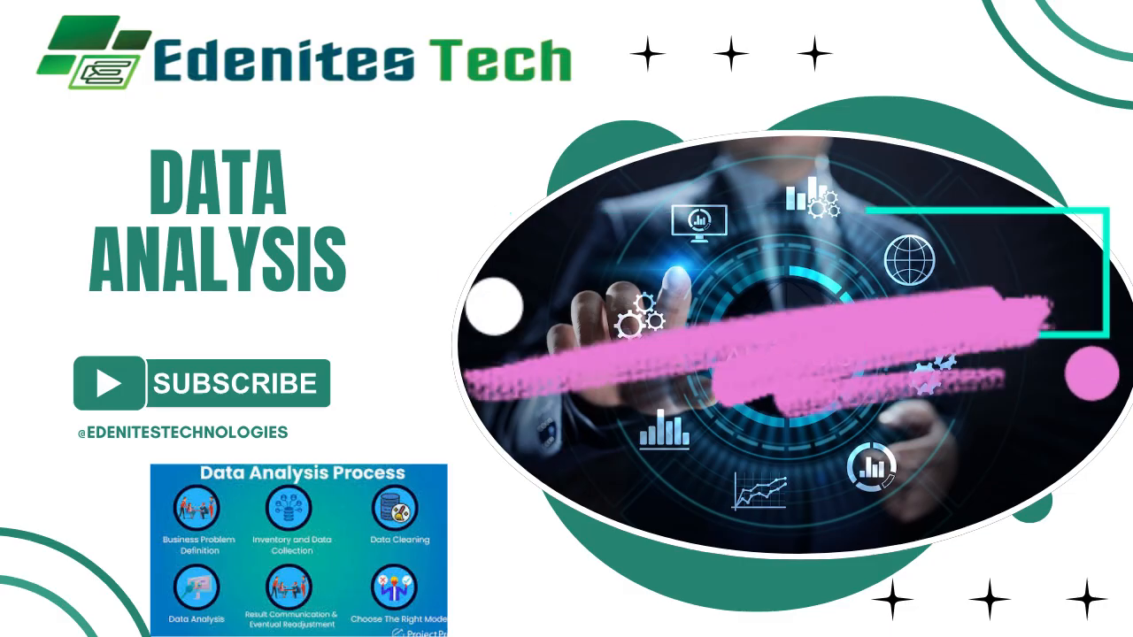